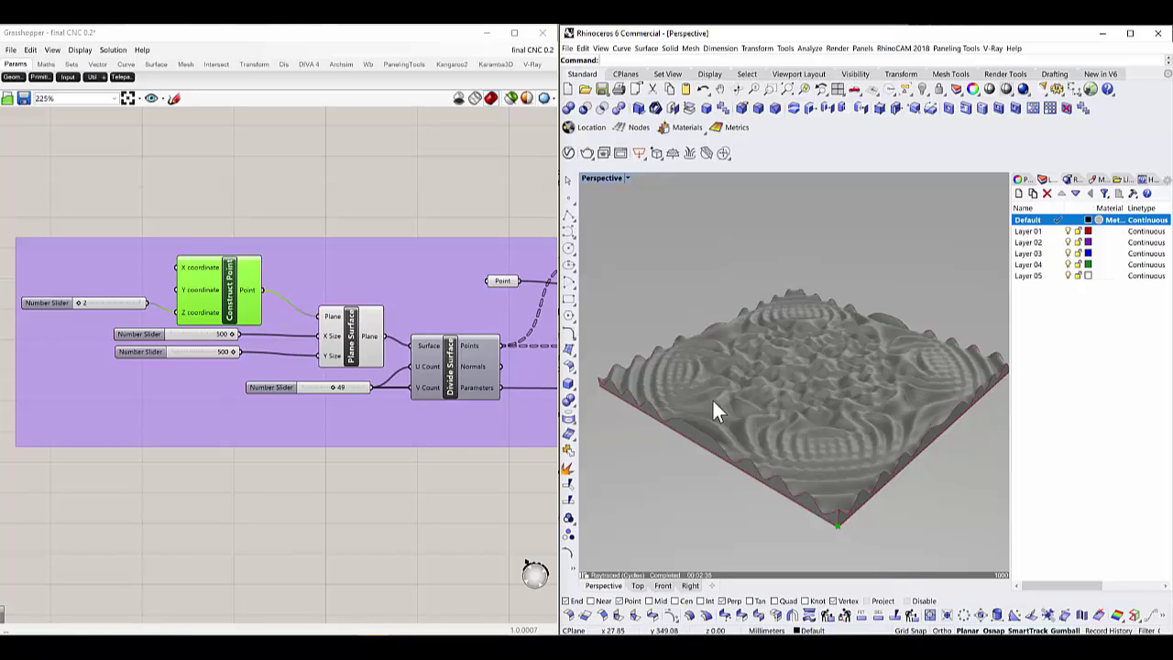
scroll(219, 405, down, 3)
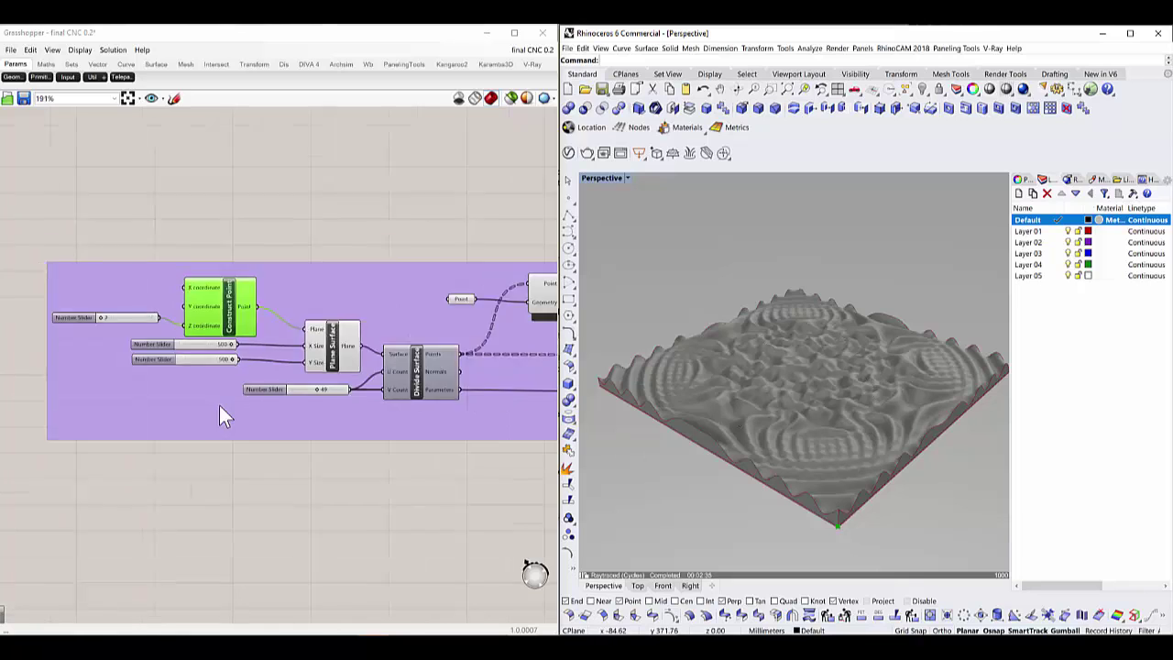
scroll(221, 399, down, 3)
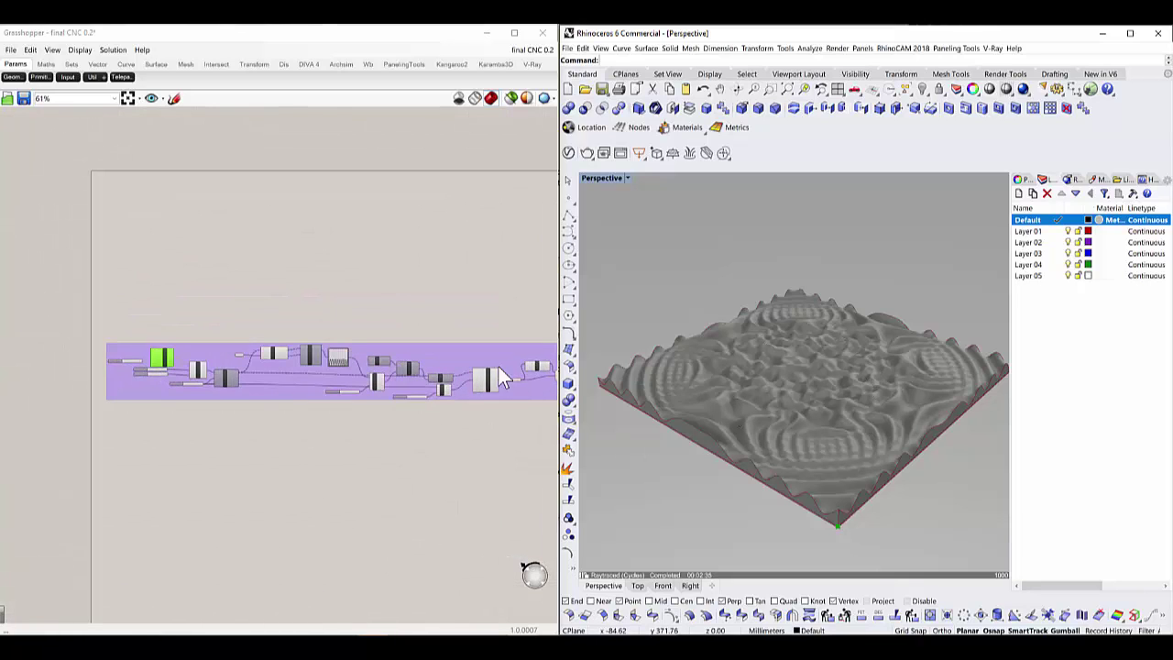
scroll(179, 347, up, 4)
scroll(174, 371, down, 2)
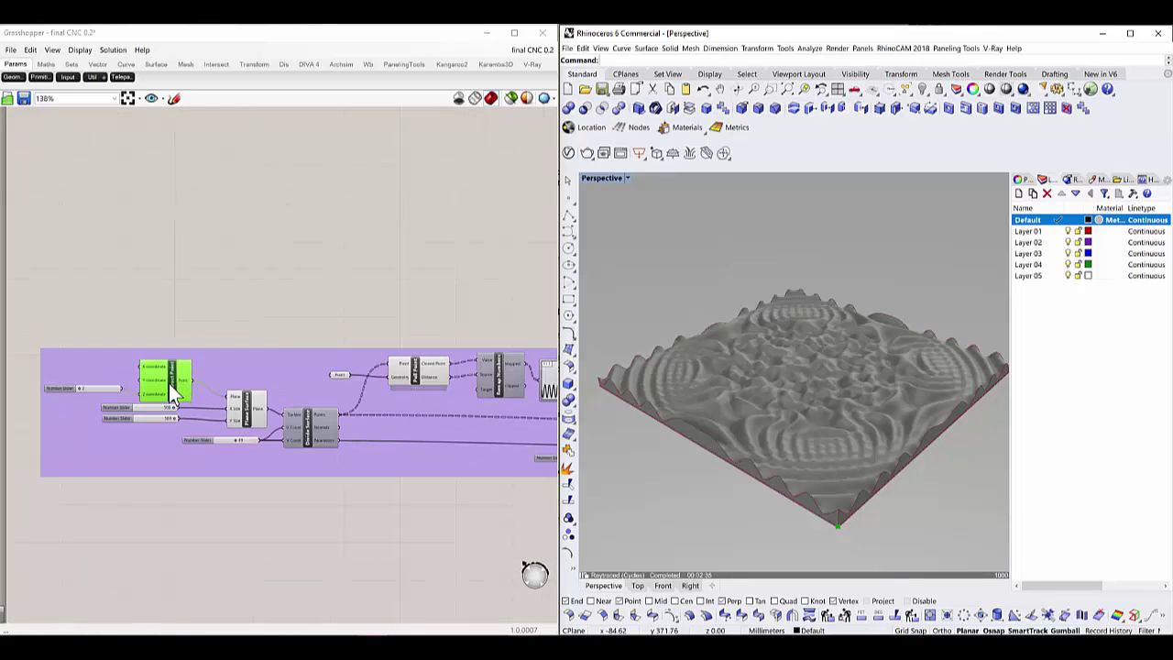
scroll(175, 379, down, 3)
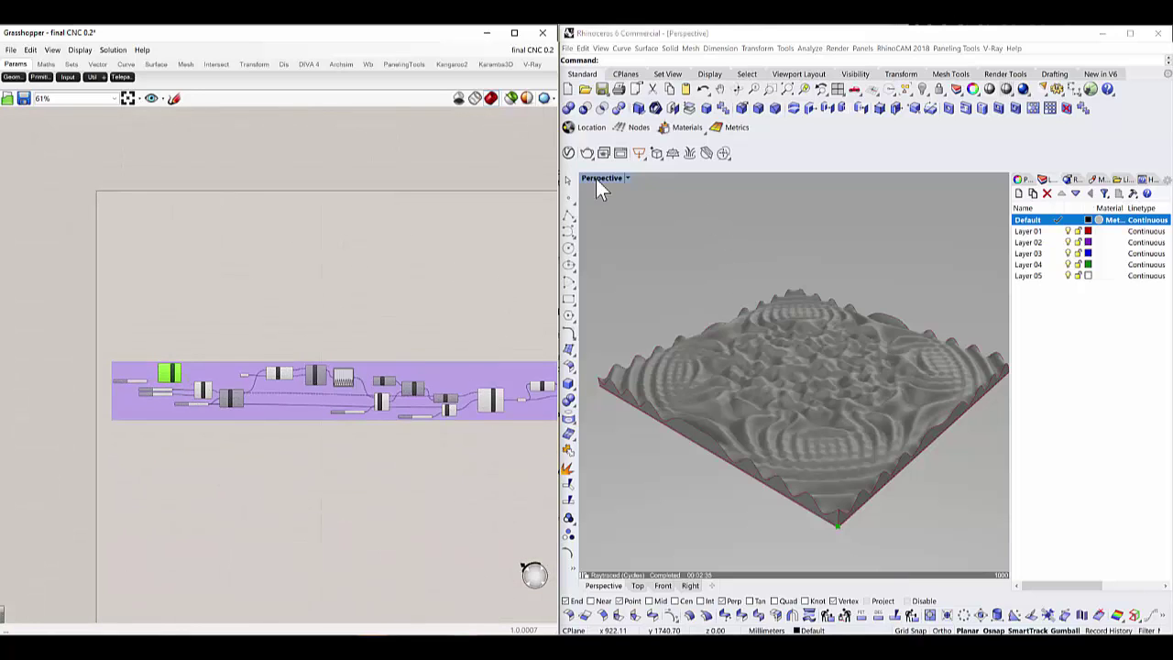
Step: Switch the Perspective viewport's display mode to Shaded
click(625, 179)
click(626, 178)
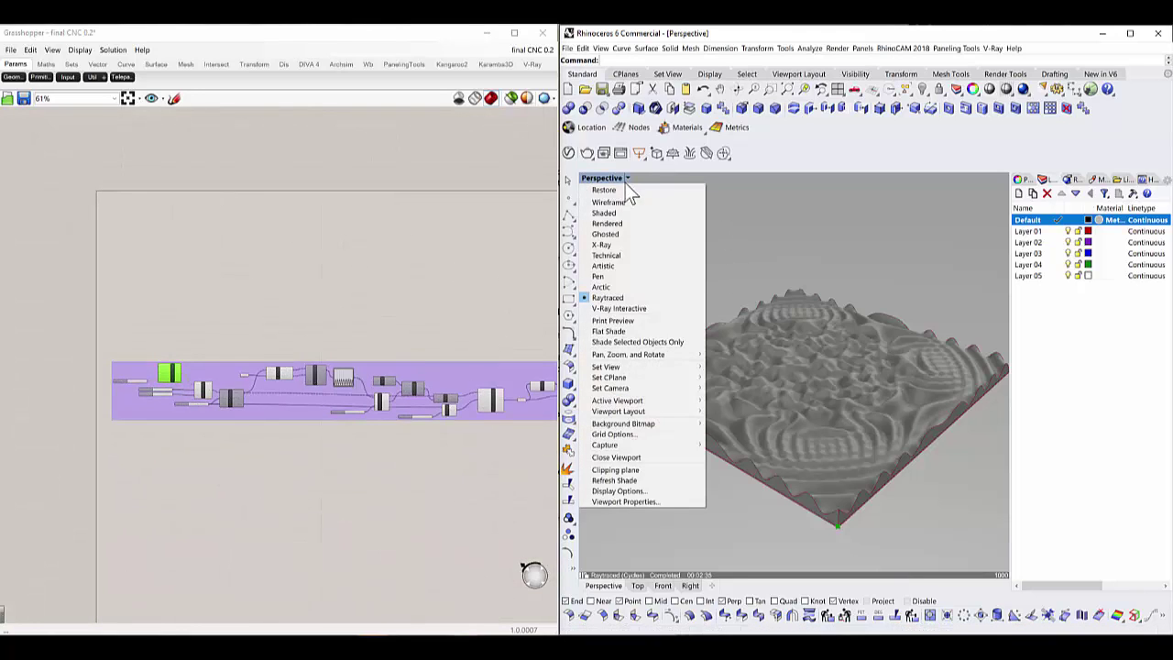
click(612, 213)
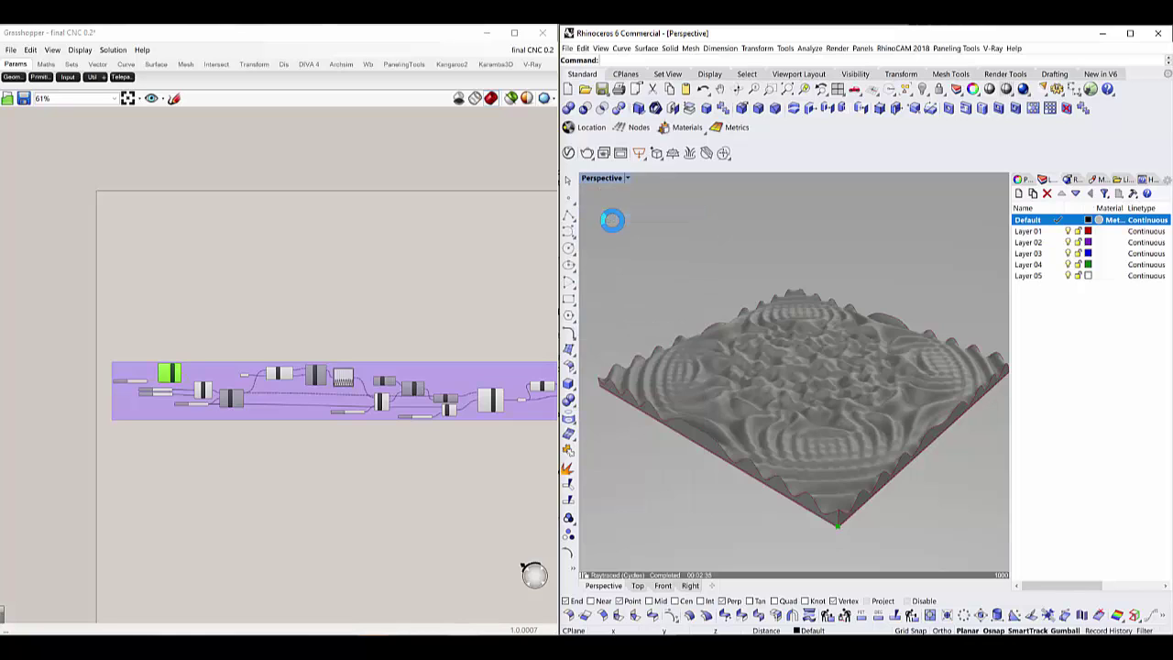
Step: Select all components of the relief definition in Grasshopper and disable their preview
scroll(321, 363, down, 3)
drag(193, 345, 492, 428)
scroll(427, 396, up, 2)
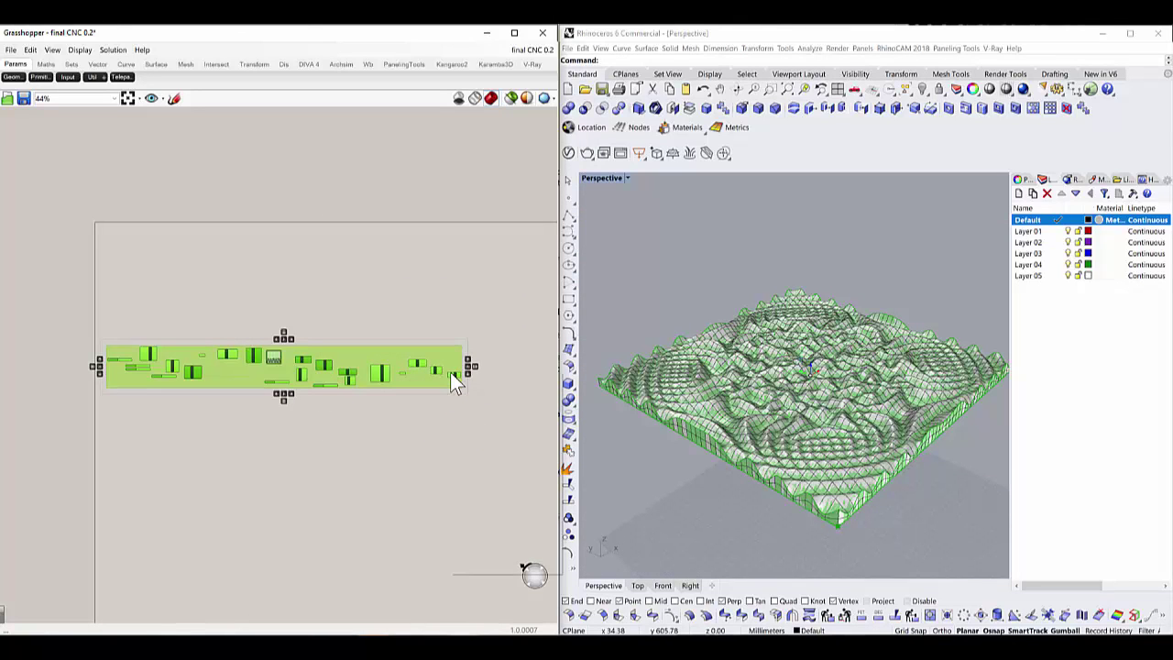
right_click(450, 372)
click(421, 356)
middle_click(420, 356)
click(452, 323)
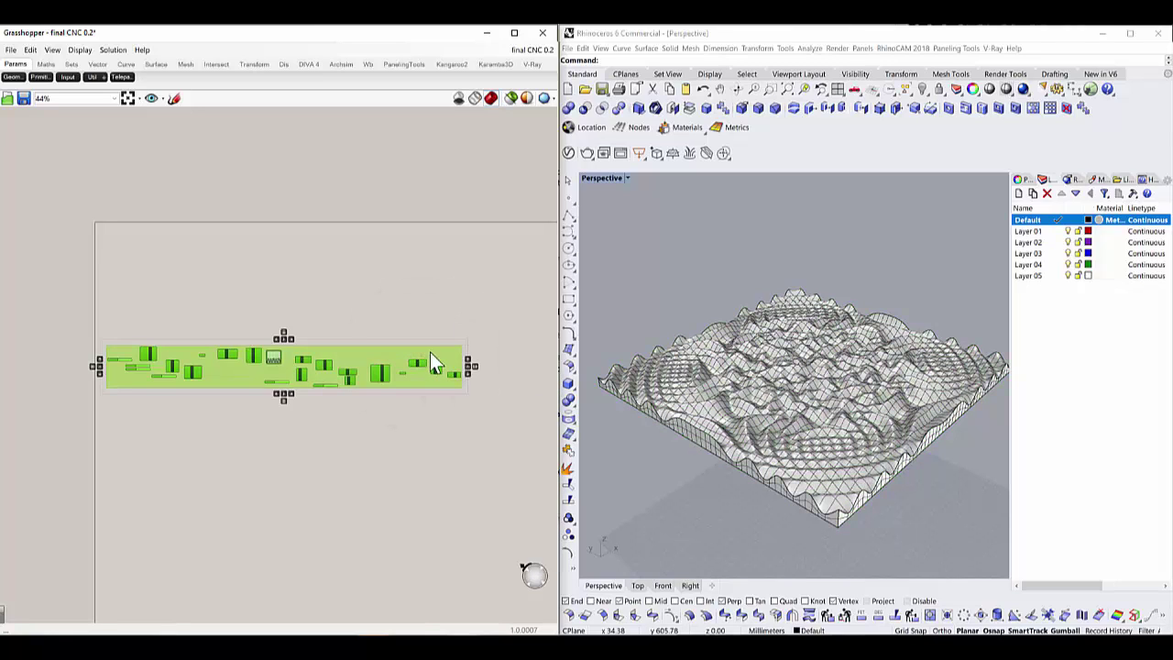
drag(63, 309, 521, 456)
Step: Keep the Perspective viewport in Shaded mode and delete the baked wave surfaces from the Rhino model
click(847, 360)
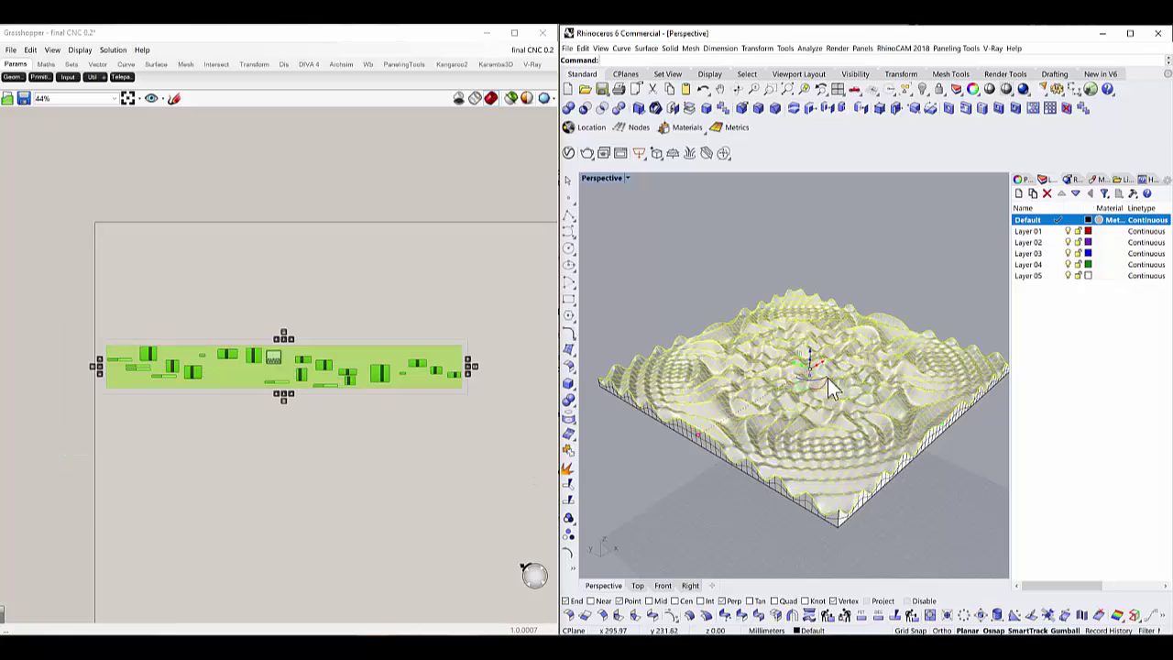
click(630, 179)
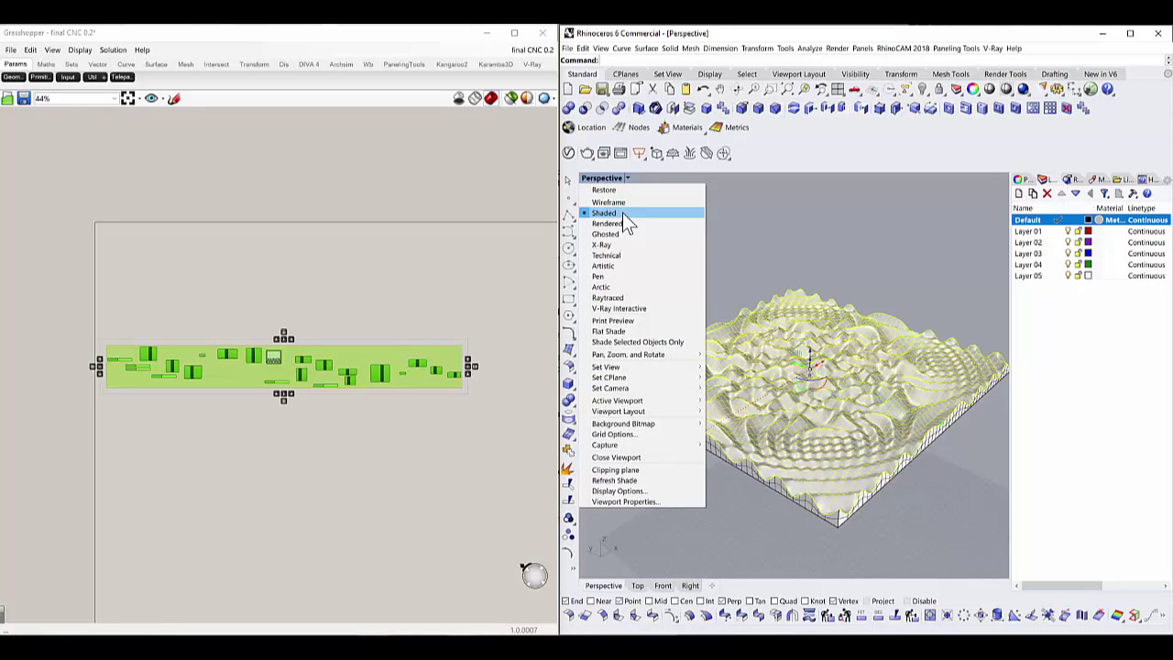
click(622, 213)
click(682, 296)
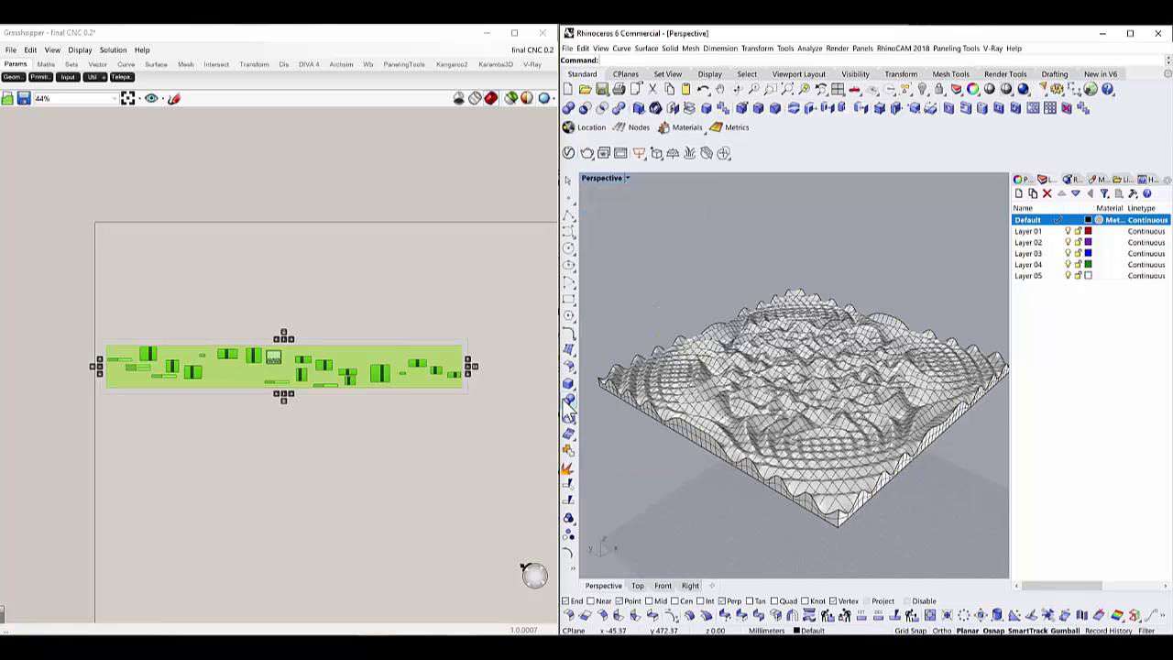
click(665, 397)
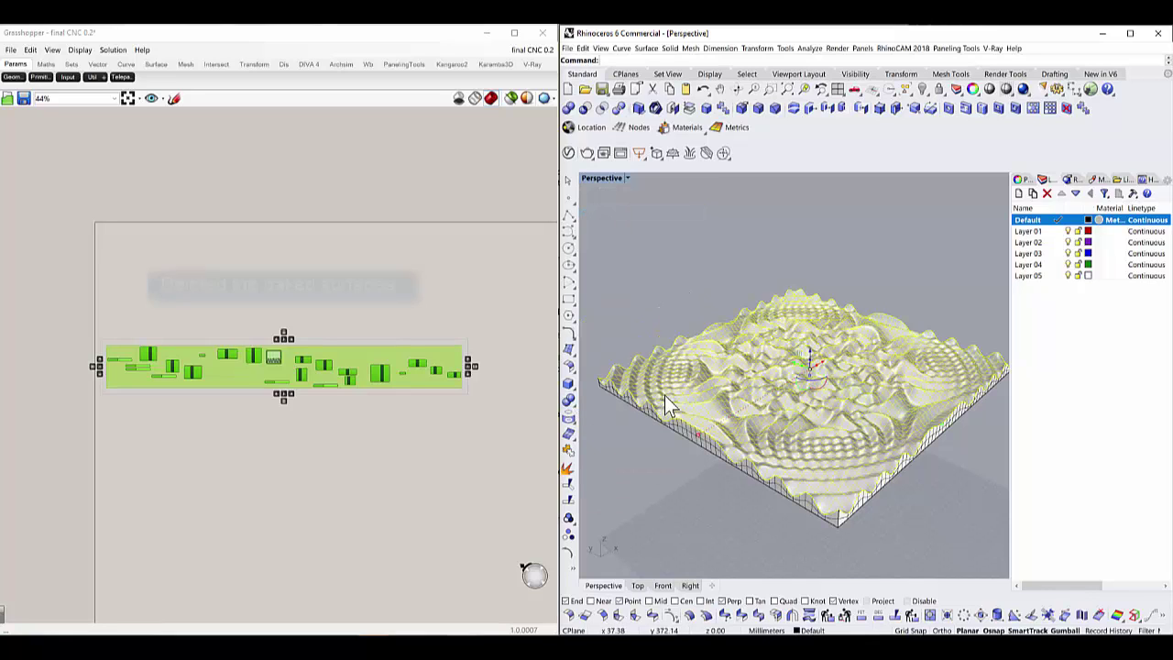
key(Delete)
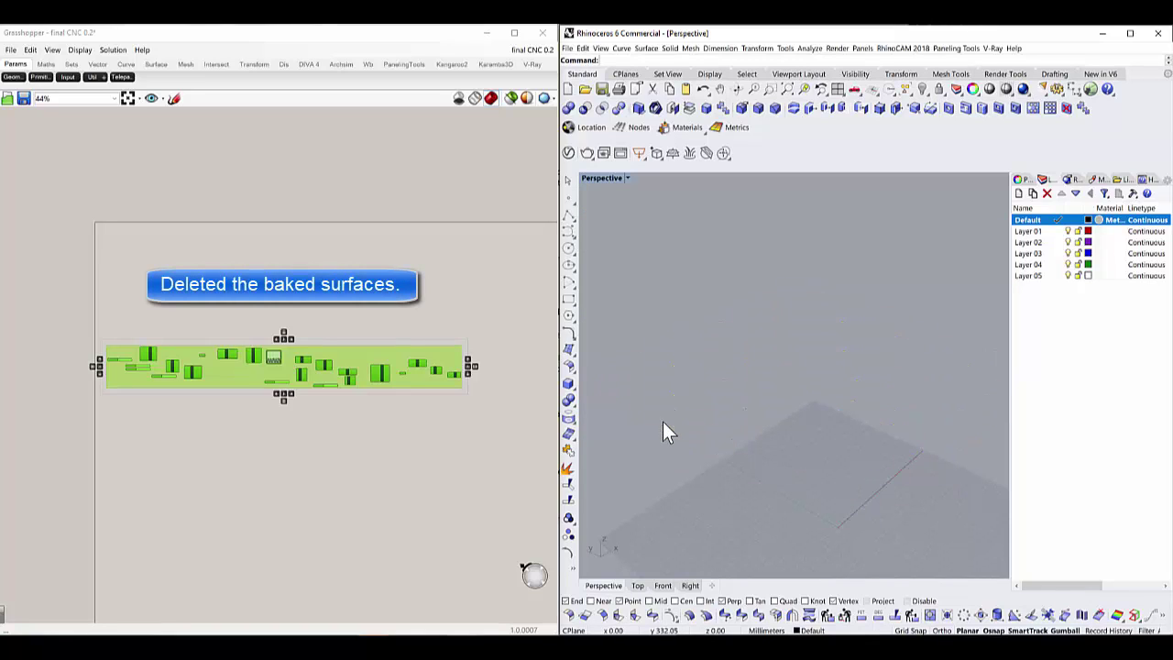
Step: Enable the preview of all components in the Grasshopper definition and clear the selection
mouse_move(66, 312)
mouse_down()
mouse_move(440, 425)
mouse_move(474, 425)
mouse_up()
right_click(451, 377)
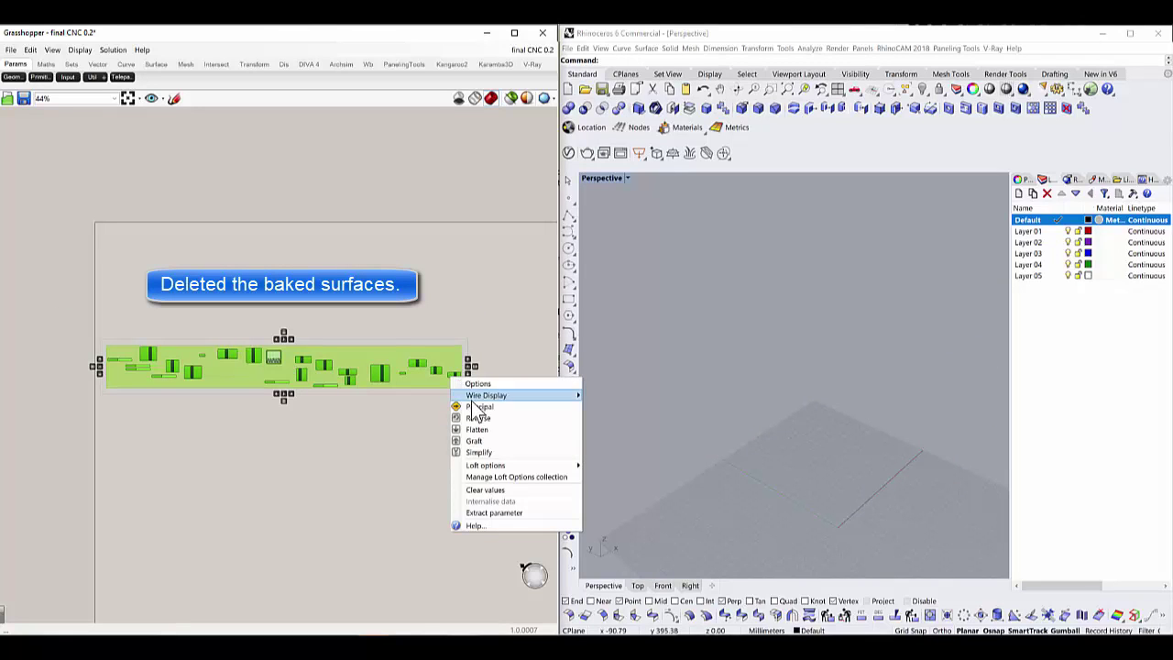
middle_click(454, 374)
click(478, 352)
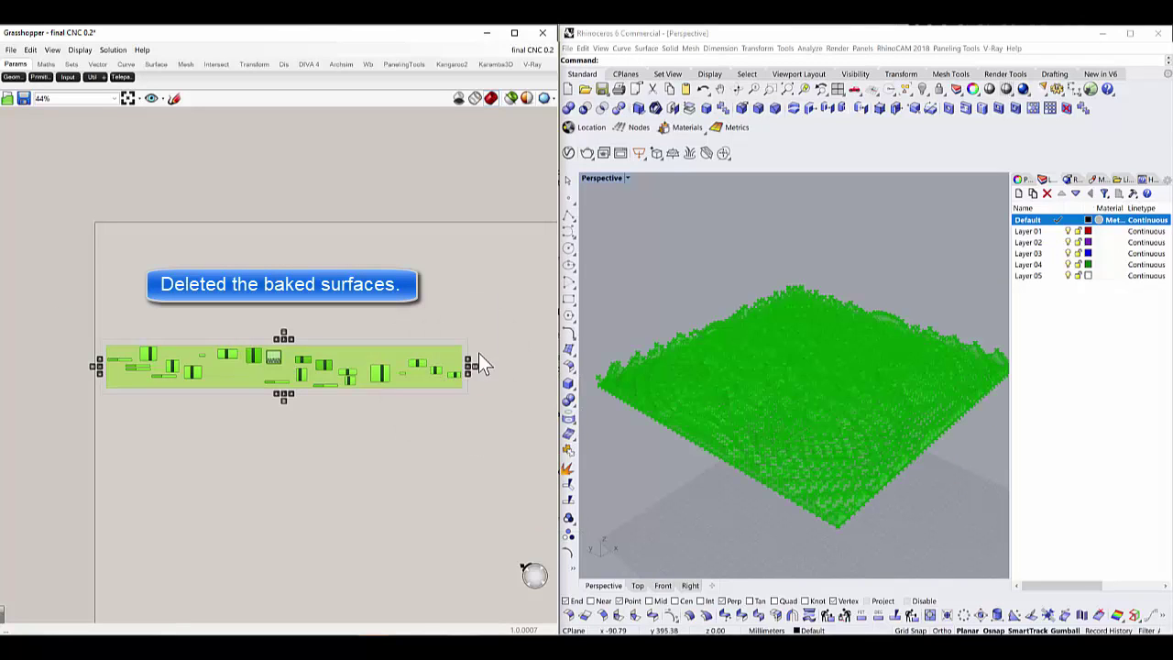
click(651, 326)
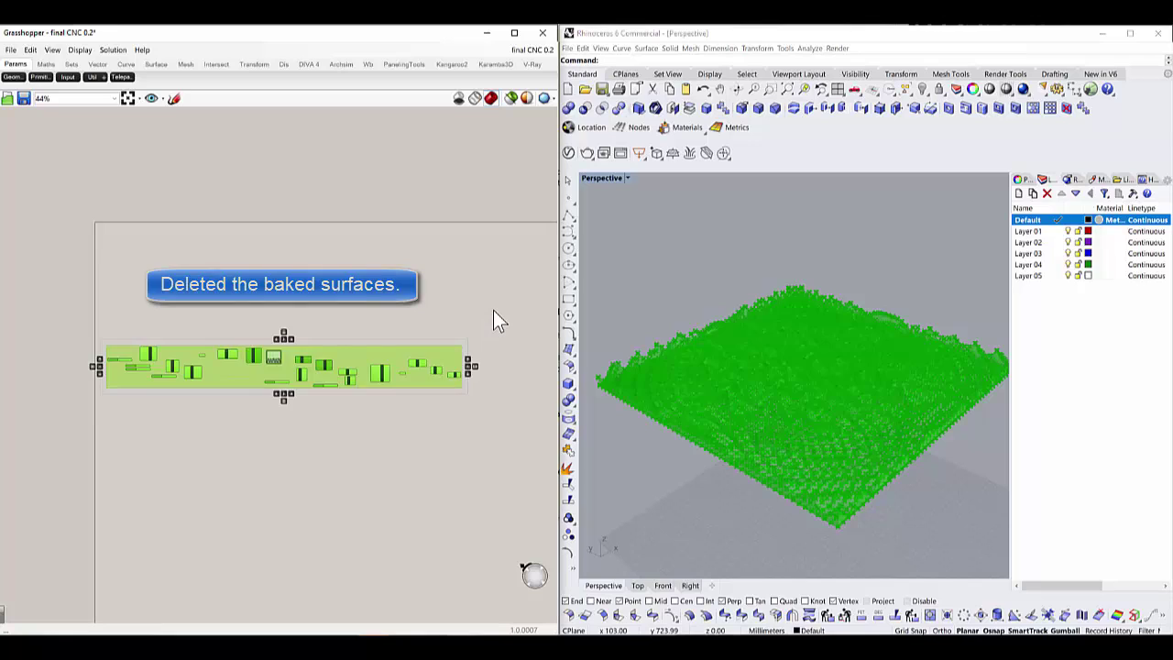
click(493, 310)
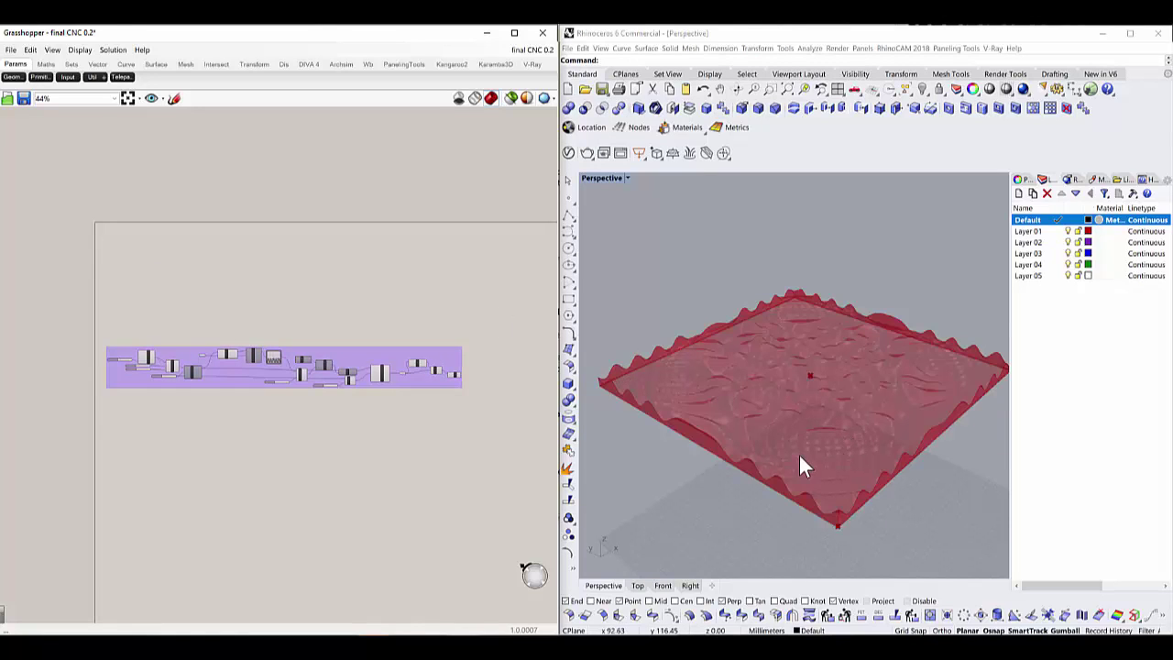
Step: Try taller and wider sine waves in the Graph Mapper to test different relief shapes on the surface
scroll(746, 390, up, 3)
scroll(748, 391, down, 5)
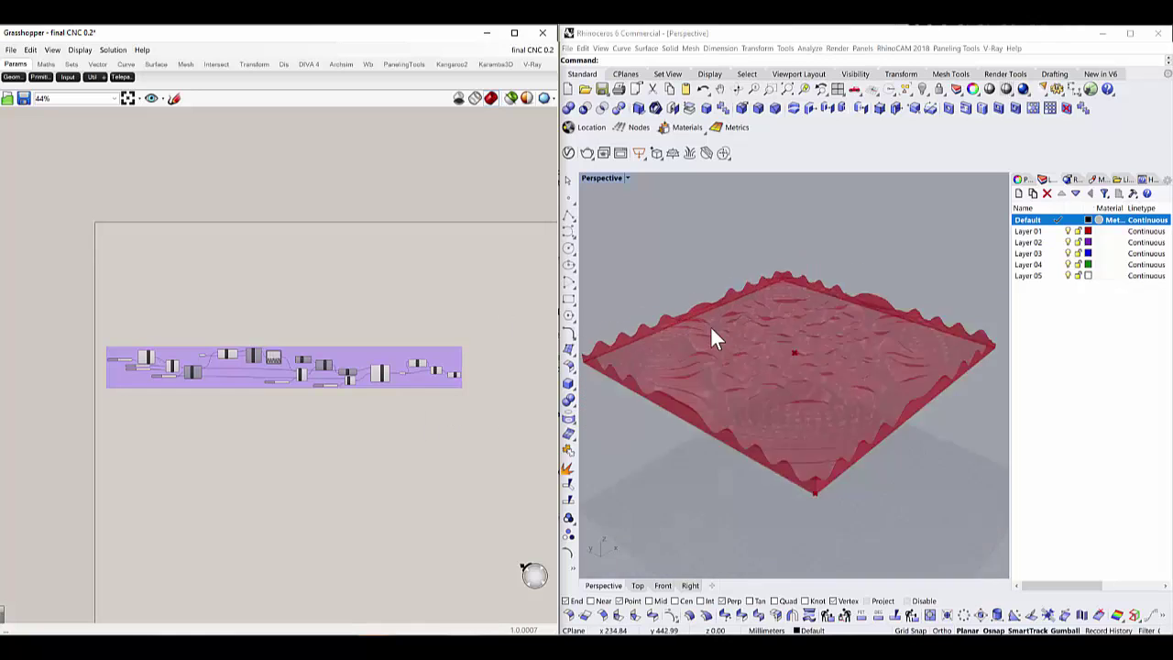
scroll(350, 318, up, 6)
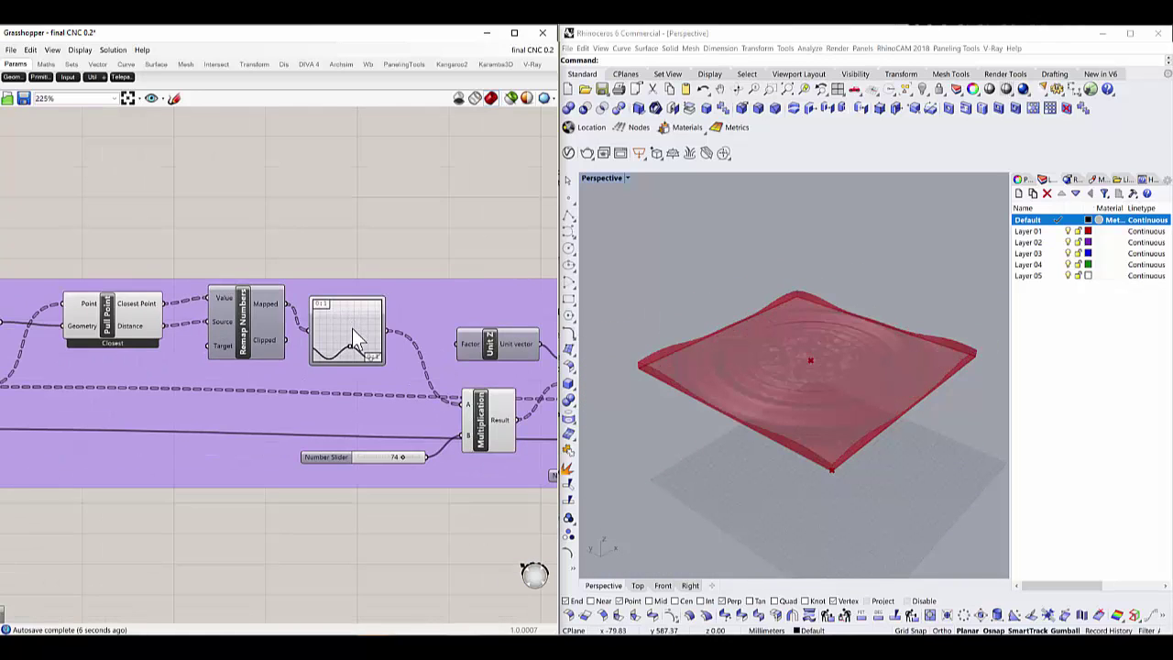
scroll(352, 328, up, 3)
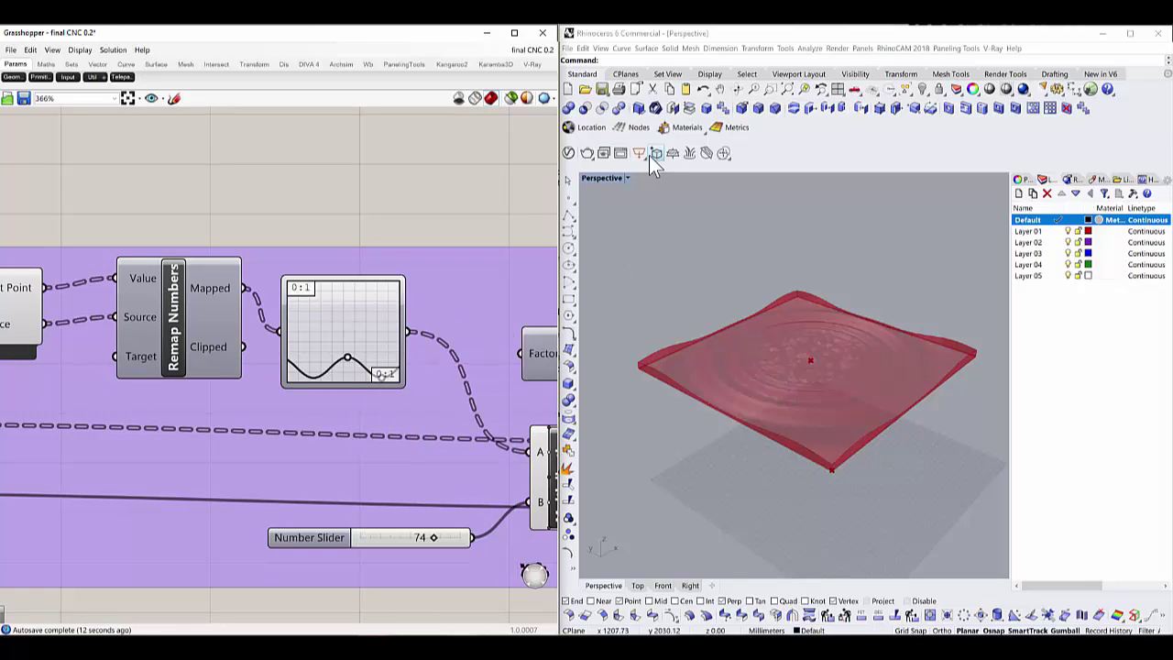
click(628, 179)
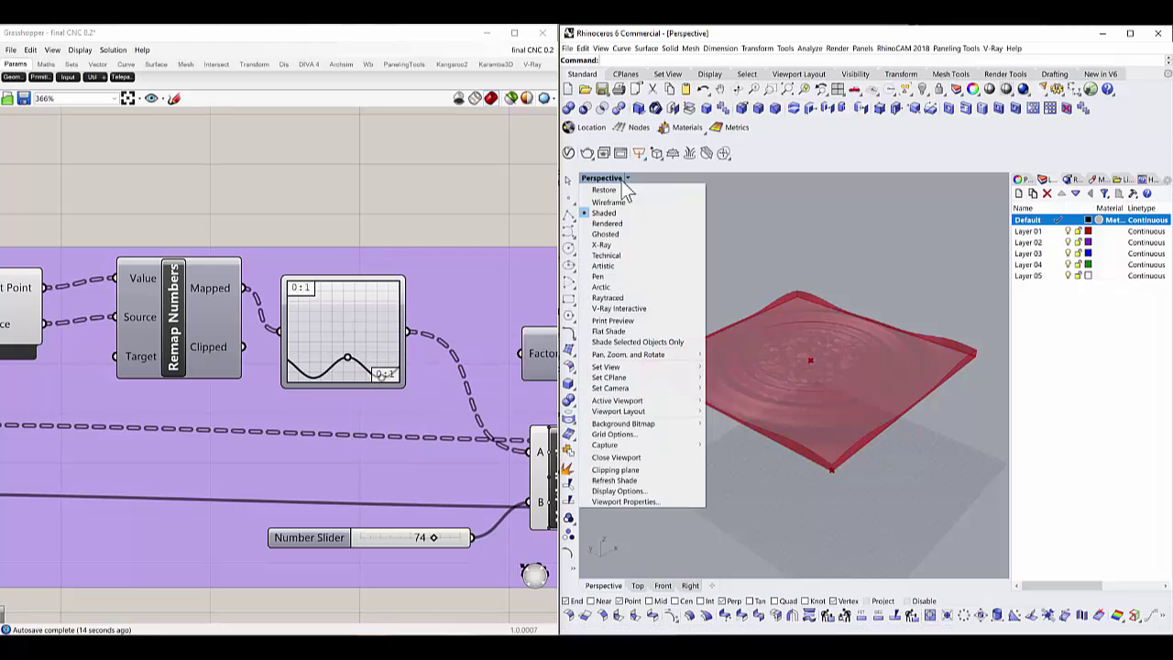
click(391, 217)
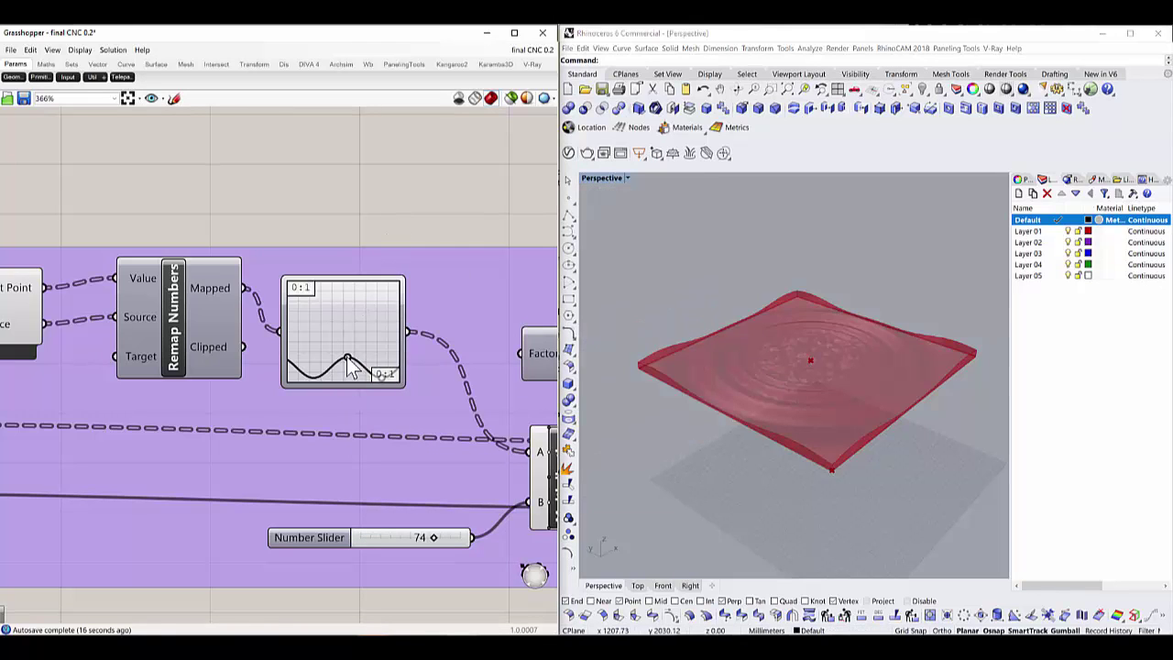
mouse_move(349, 366)
drag(347, 361, 361, 351)
mouse_move(359, 293)
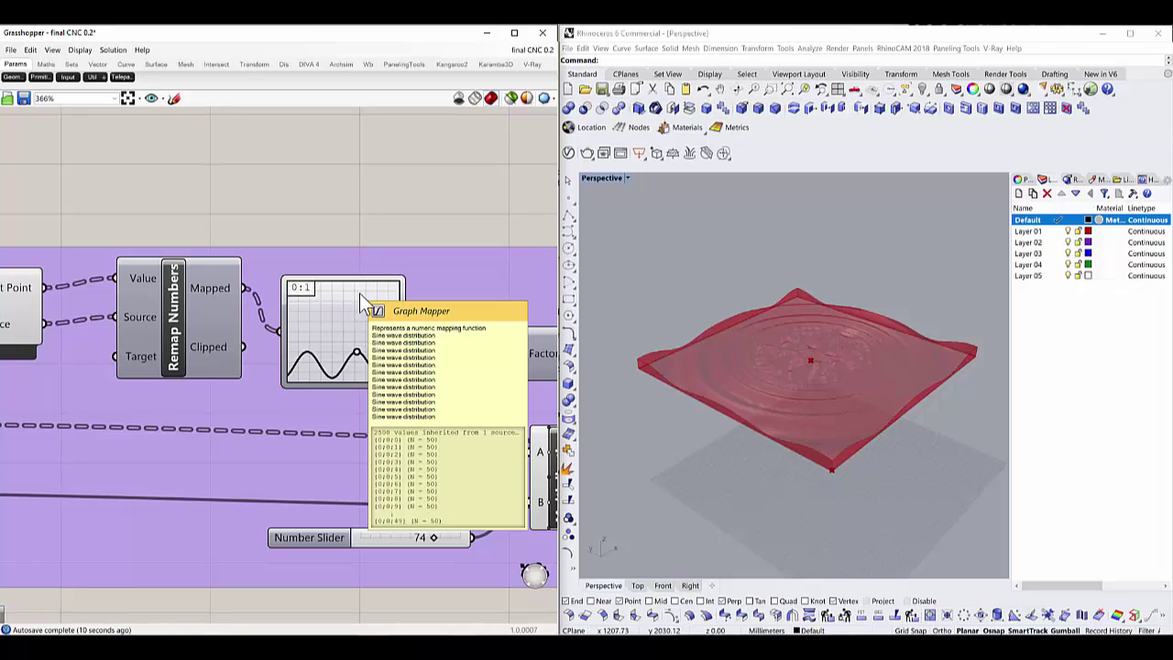
drag(357, 356, 351, 304)
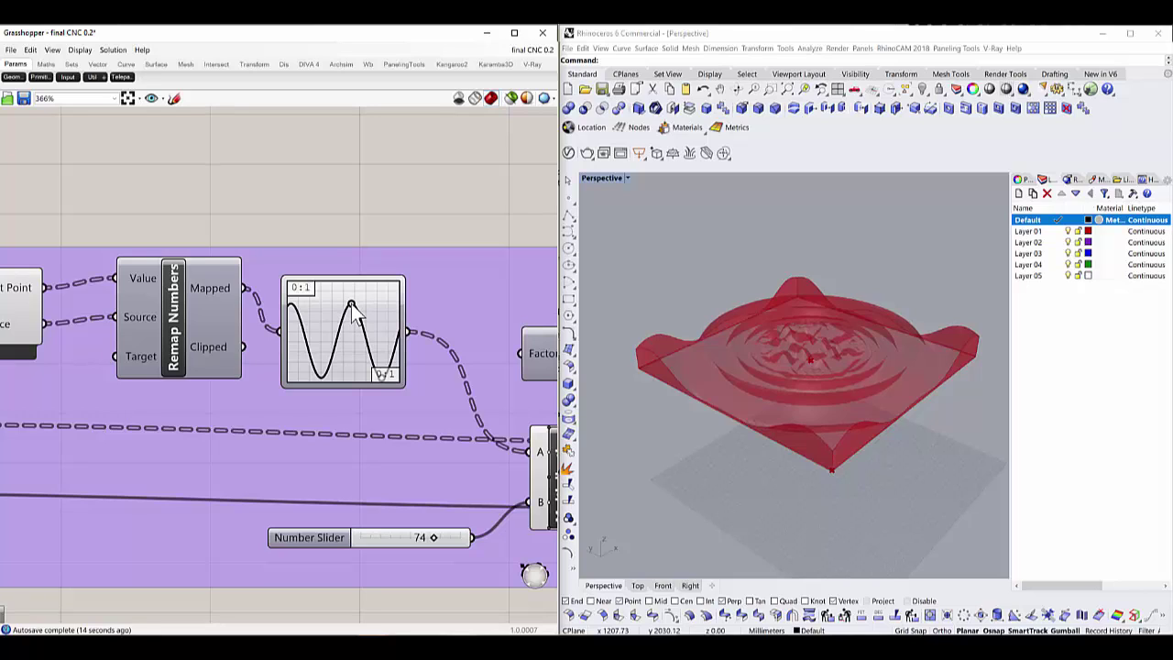
drag(351, 303, 339, 345)
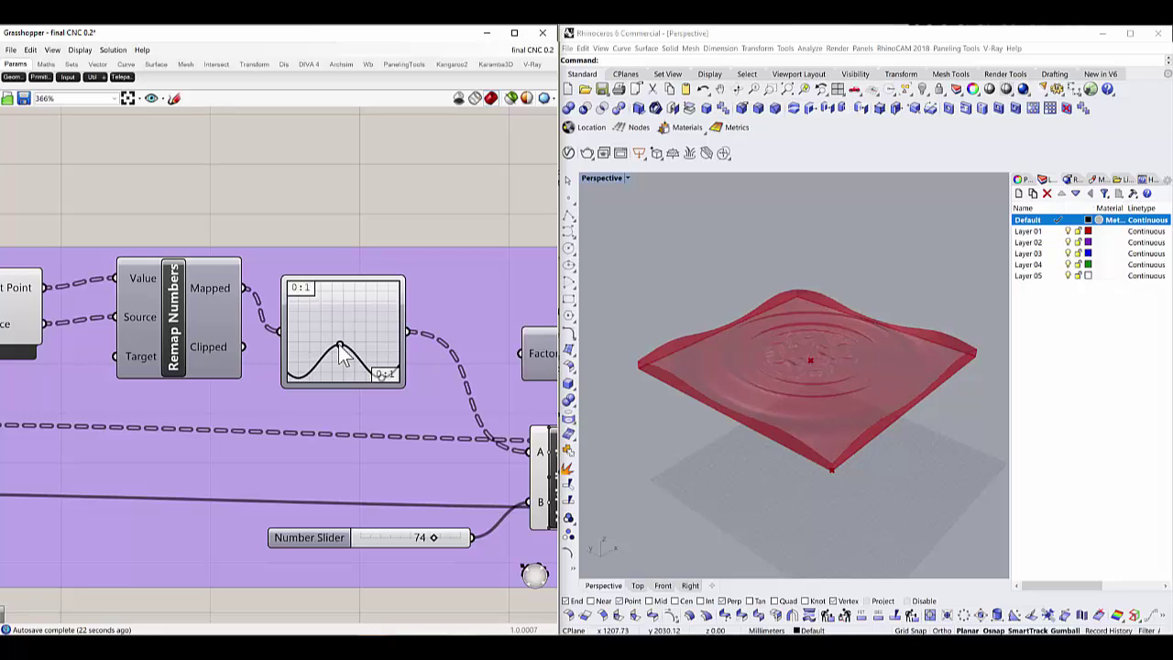
Step: Shorten the period of the Graph Mapper's sine curve to many low, tightly packed waves for a finely rippled relief
drag(339, 347, 371, 342)
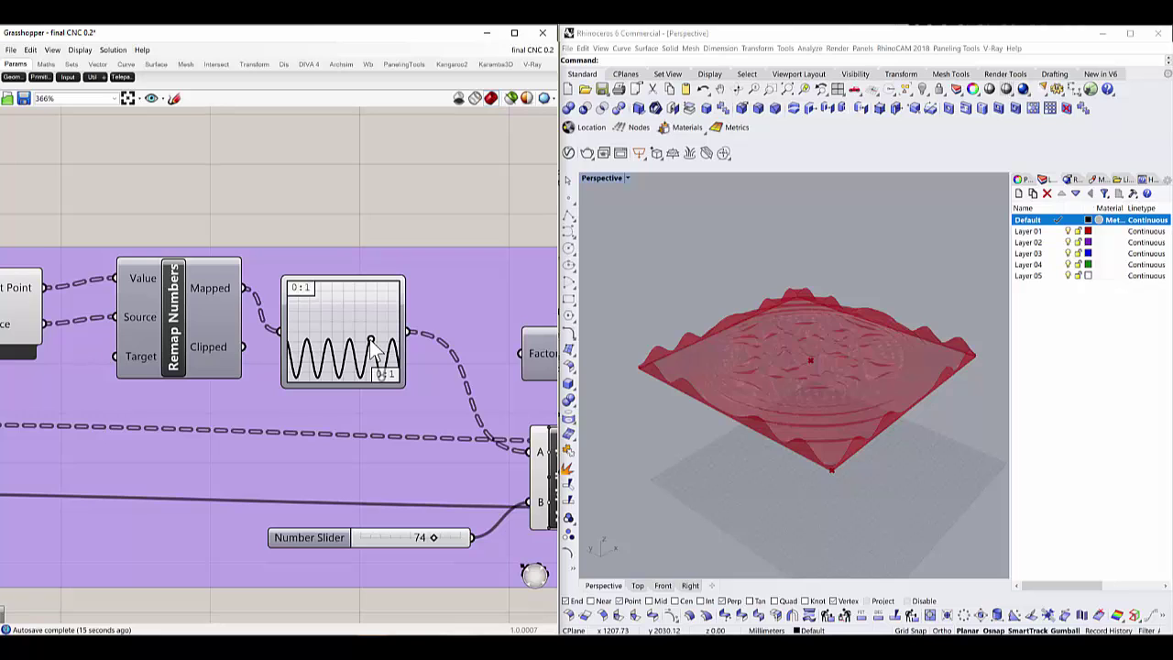
mouse_move(370, 341)
mouse_down()
mouse_move(385, 336)
mouse_move(366, 341)
mouse_move(377, 343)
mouse_up()
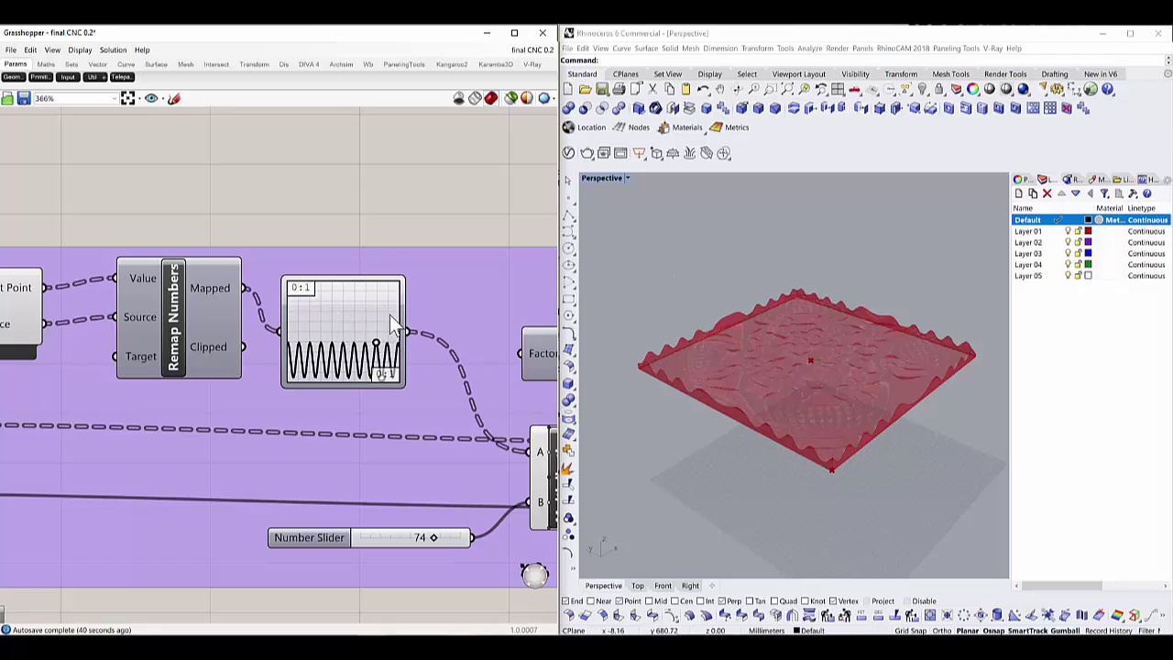
scroll(385, 330, down, 8)
scroll(367, 362, down, 2)
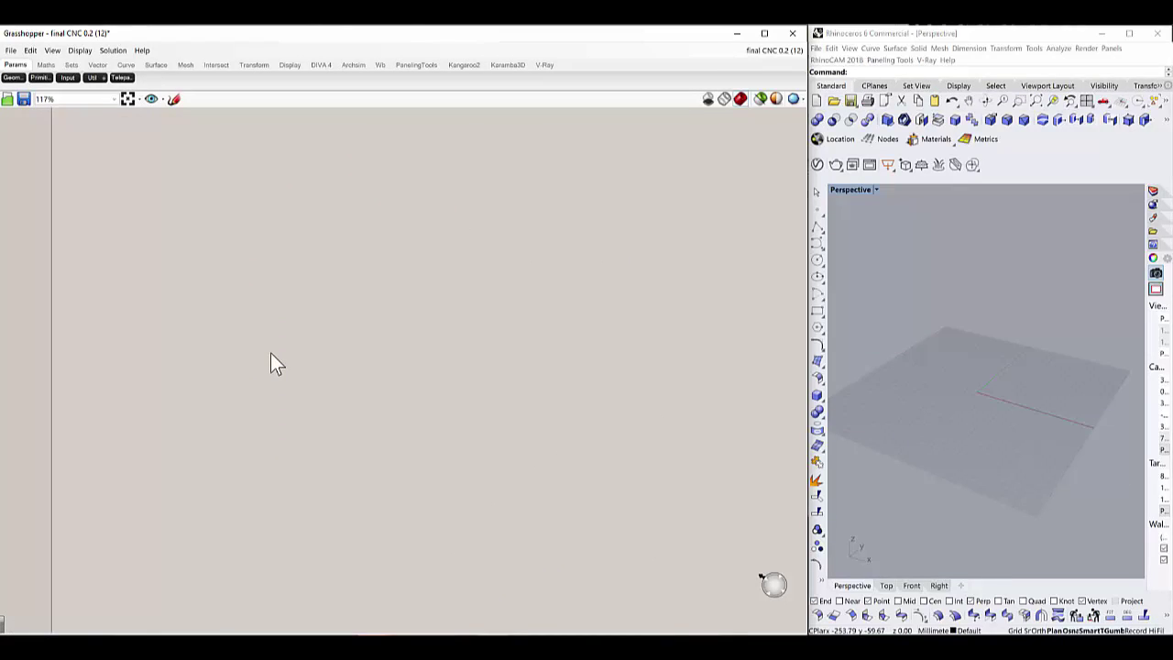
Step: Add a Construct Point component to the empty canvas of the new definition
double_click(288, 350)
text(con)
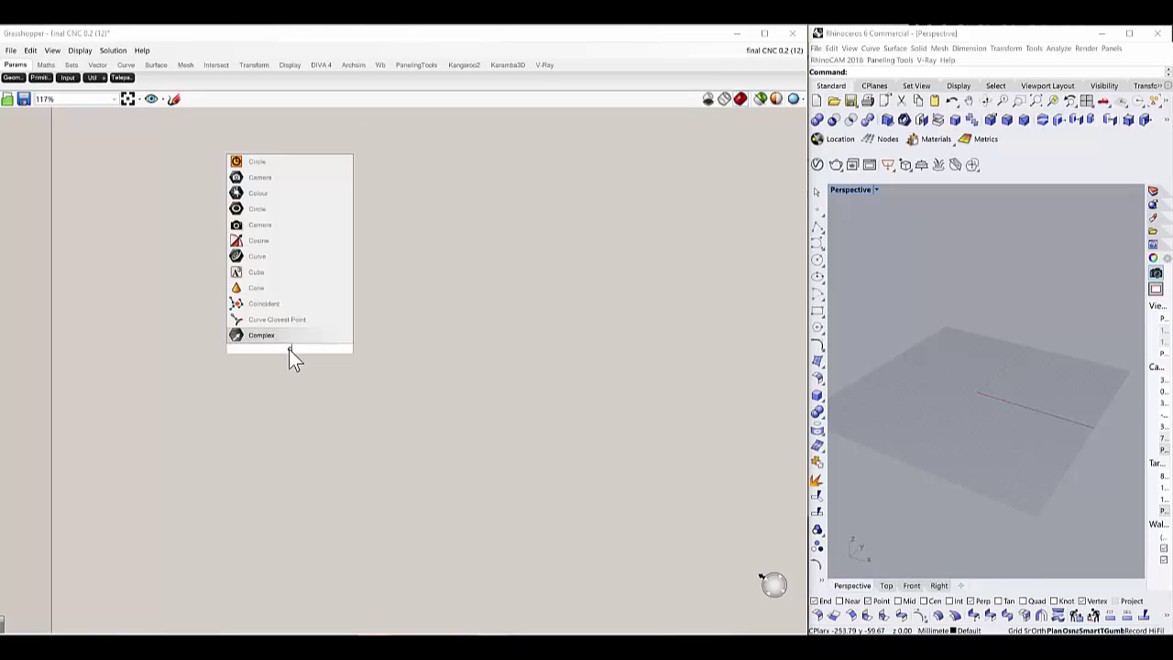
text(struc)
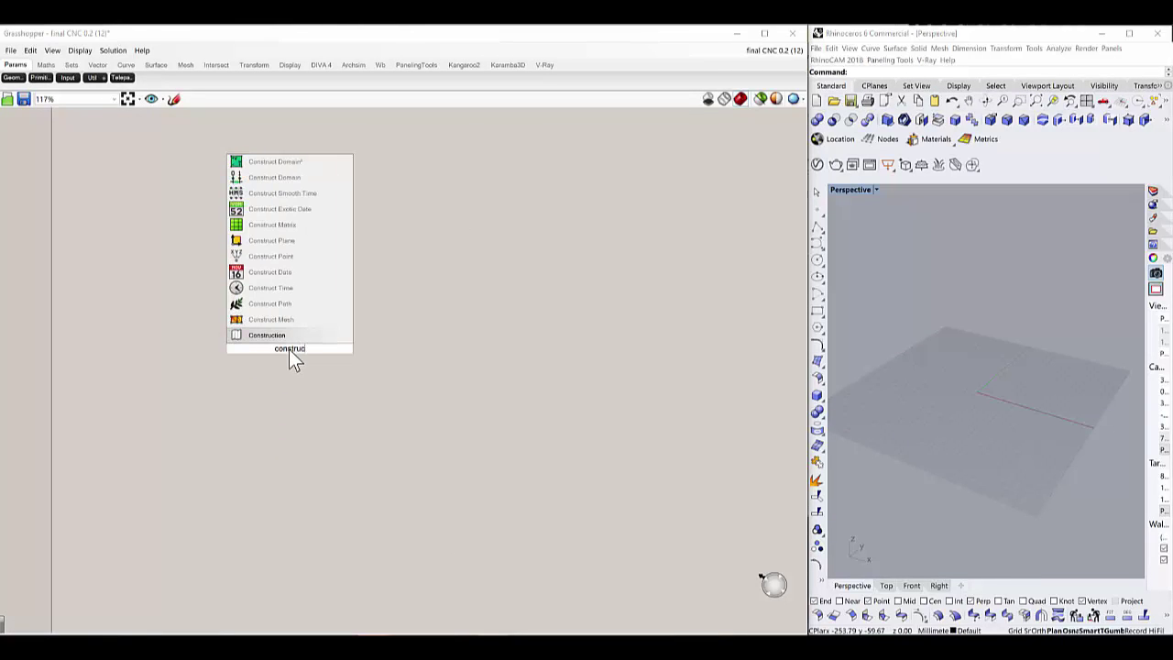
text(t p)
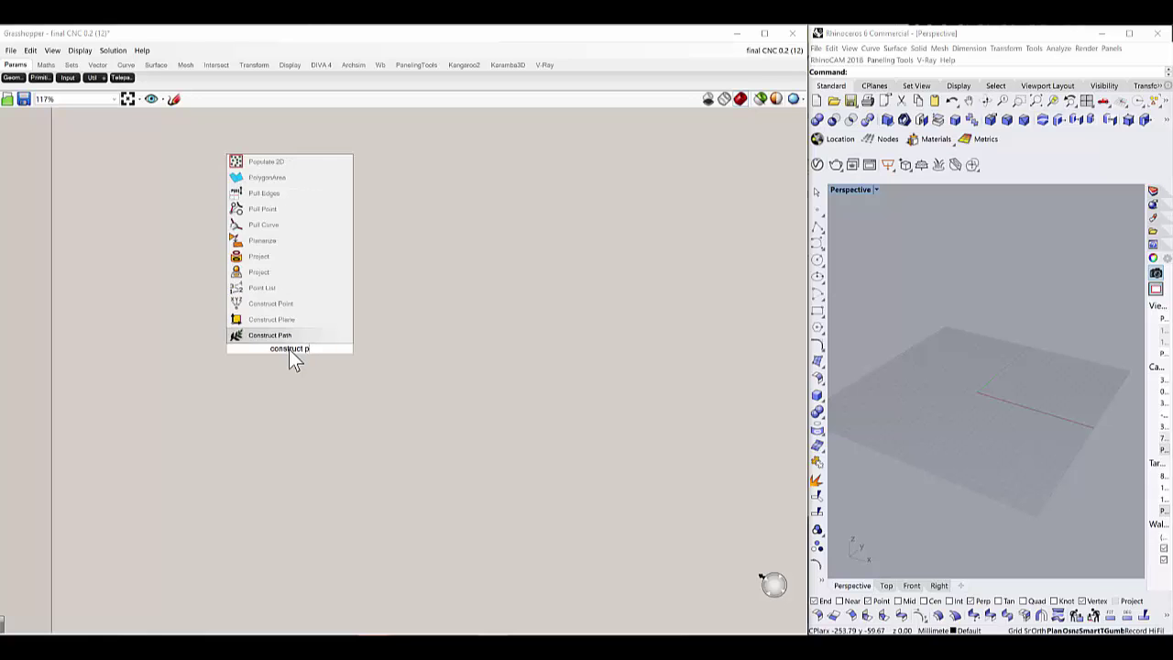
text(oint)
key(Return)
scroll(280, 363, up, 5)
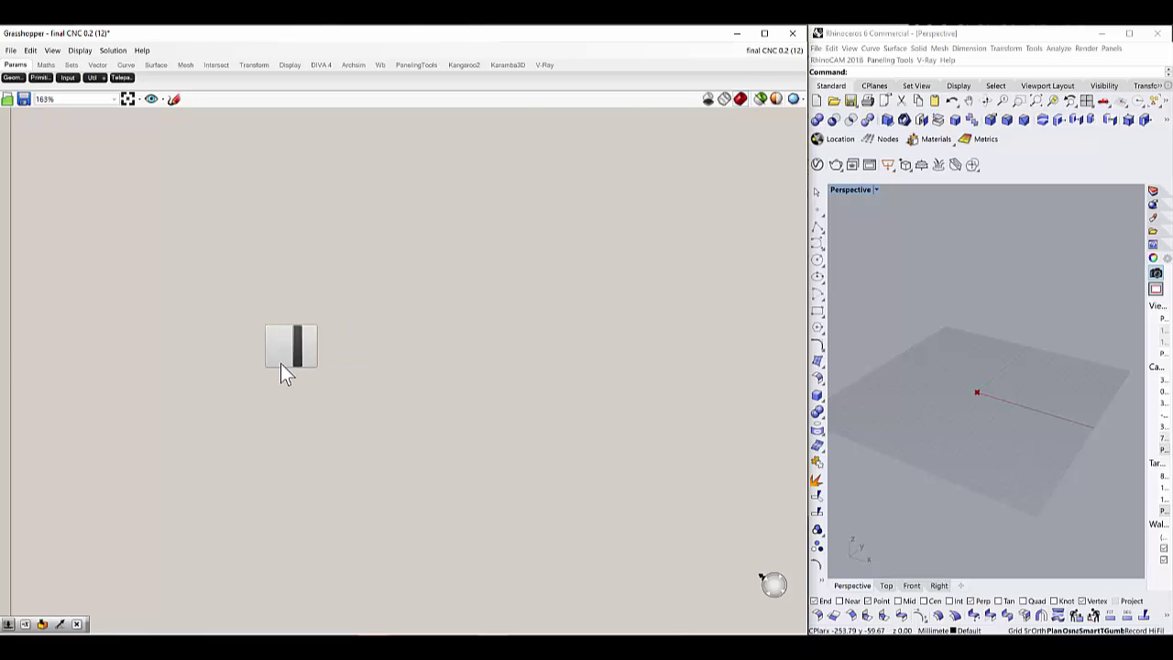
scroll(246, 324, down, 2)
scroll(209, 312, up, 2)
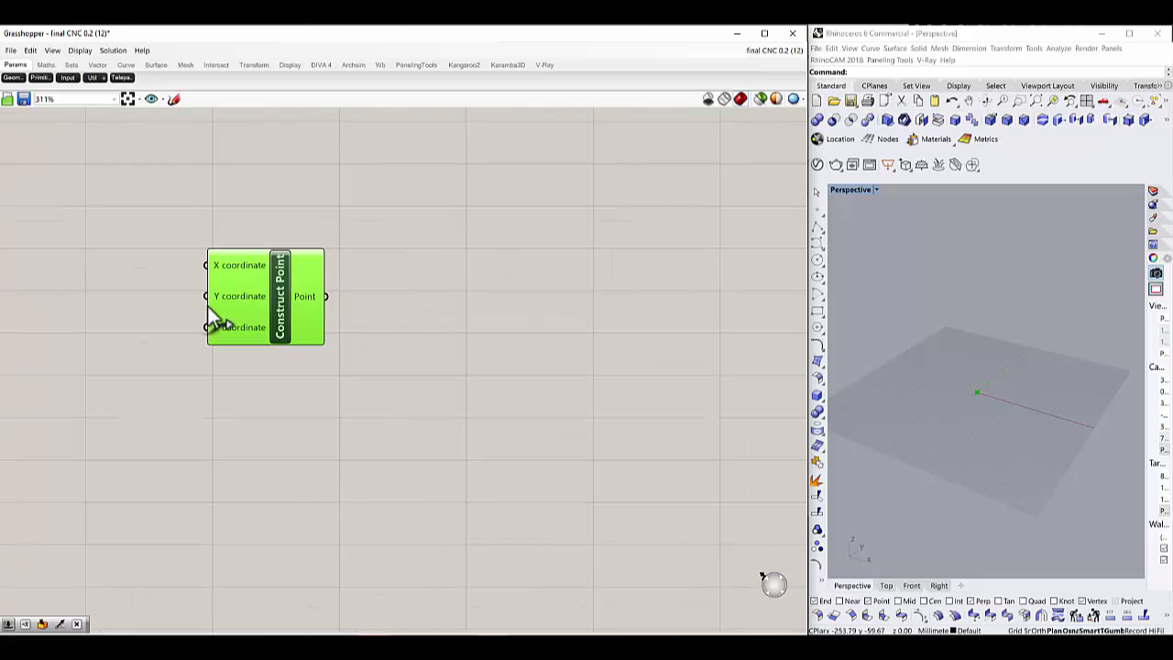
Step: Add a Number Slider with value 2 beside the Construct Point component's Z coordinate input
click(81, 335)
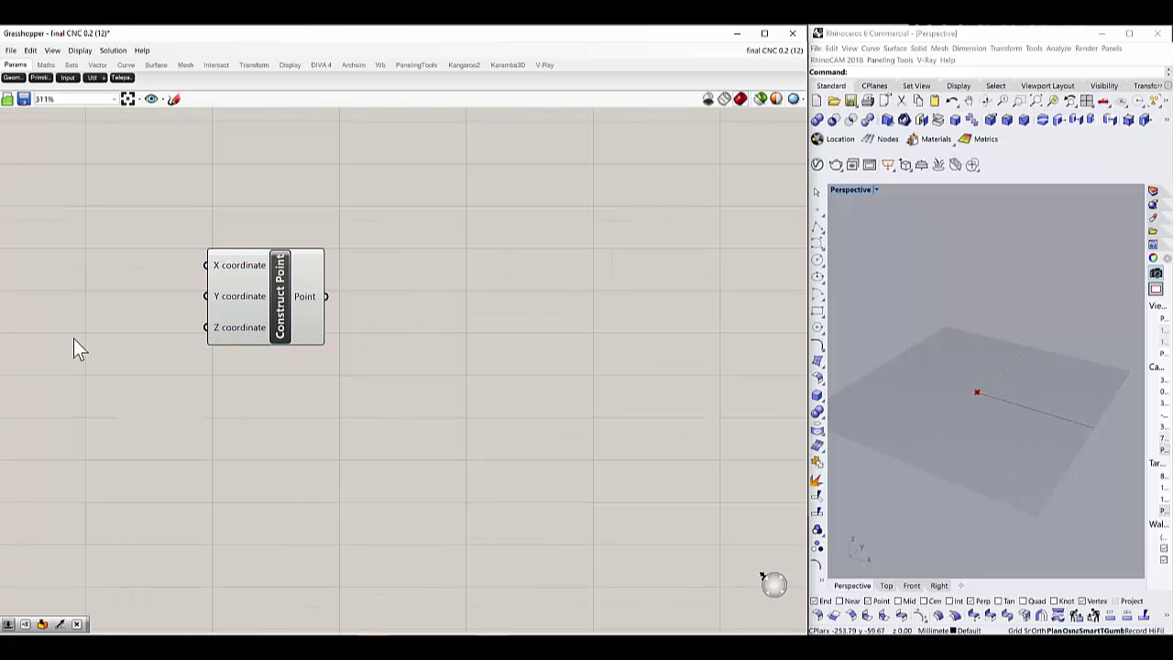
double_click(73, 338)
text(2)
key(Return)
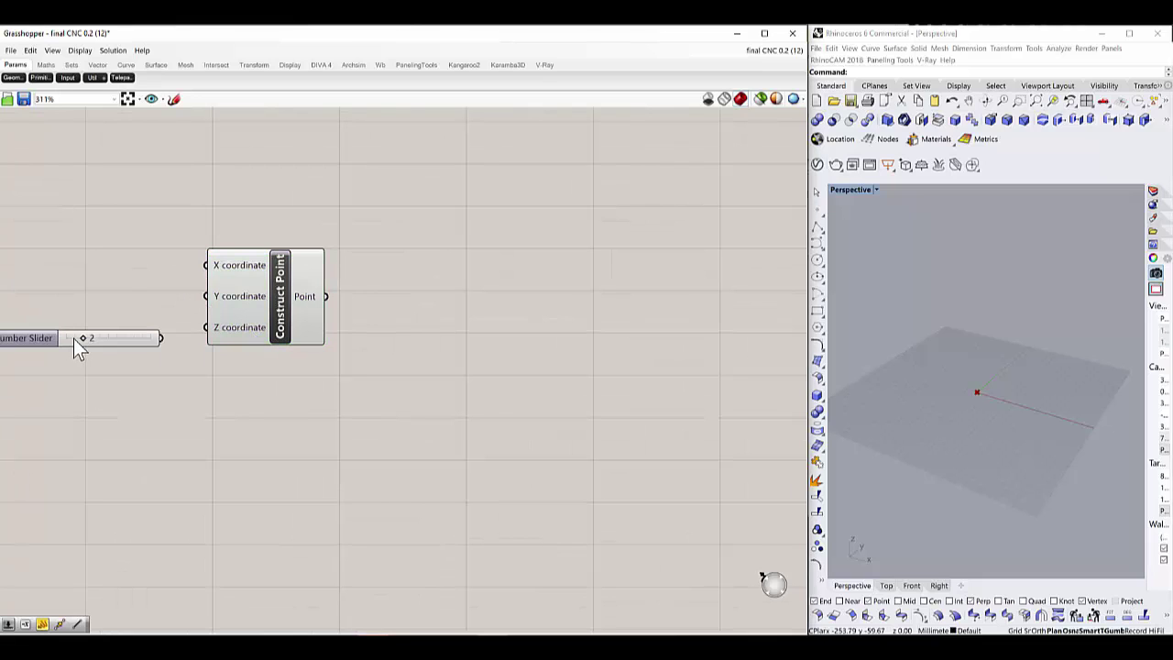
Step: Wire the Number Slider's output into the Z coordinate input of the Construct Point component
drag(198, 328, 204, 326)
scroll(355, 333, down, 4)
scroll(272, 332, up, 3)
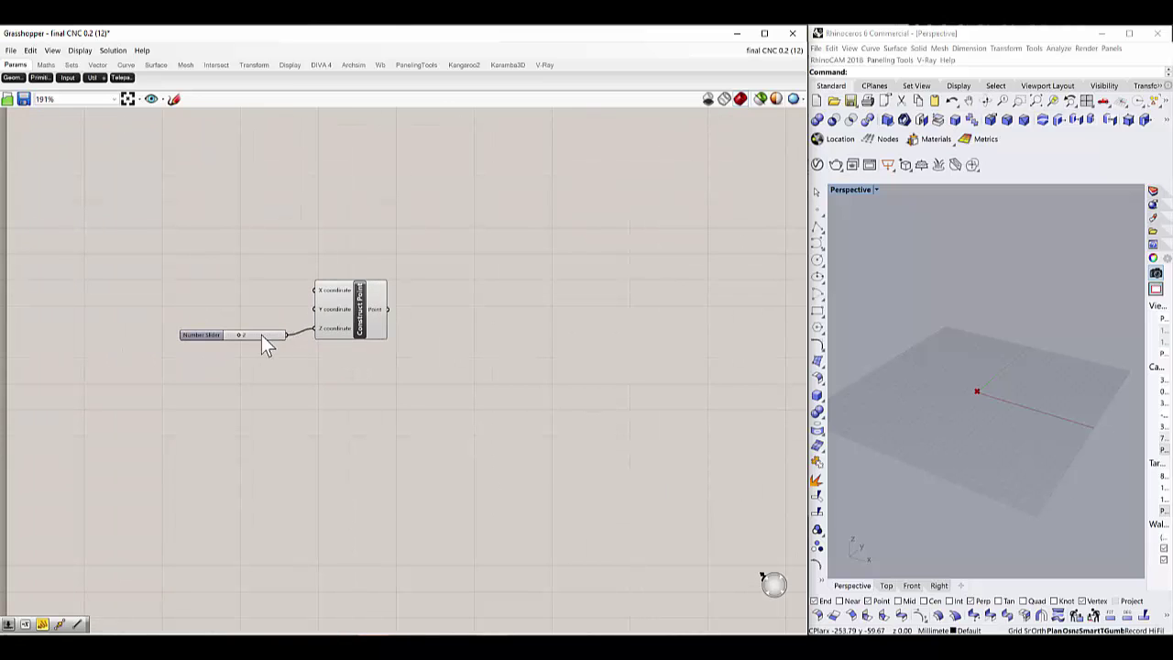
scroll(979, 392, up, 2)
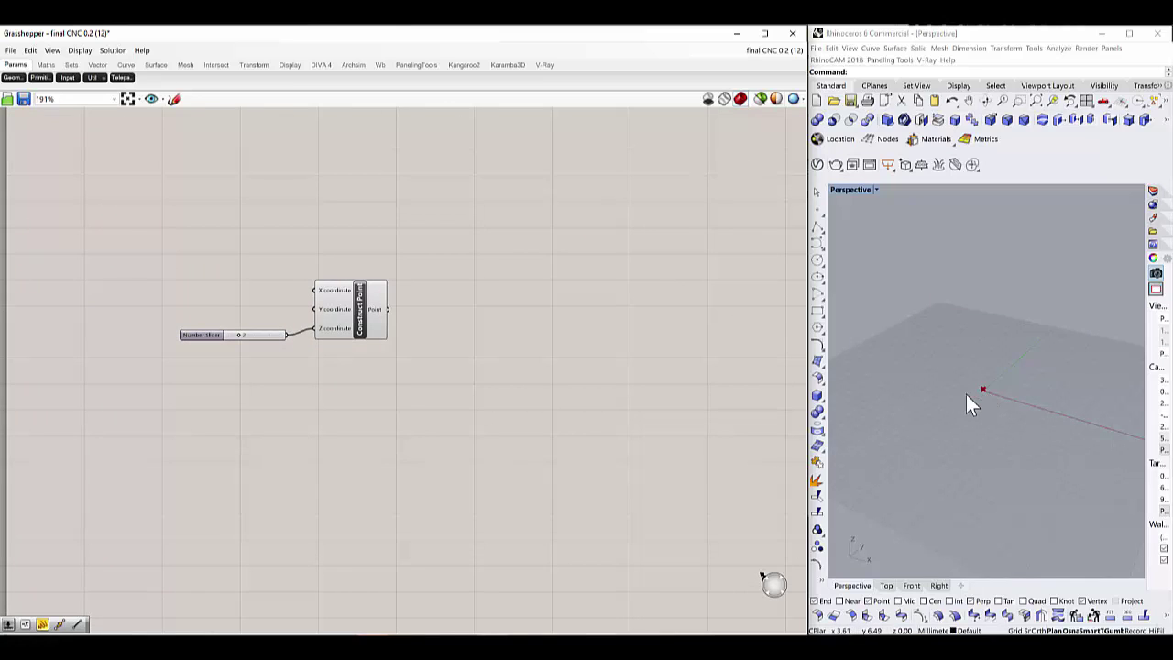
Step: Add a Plane Surface component and place it to the lower right of Construct Point
scroll(365, 341, down, 3)
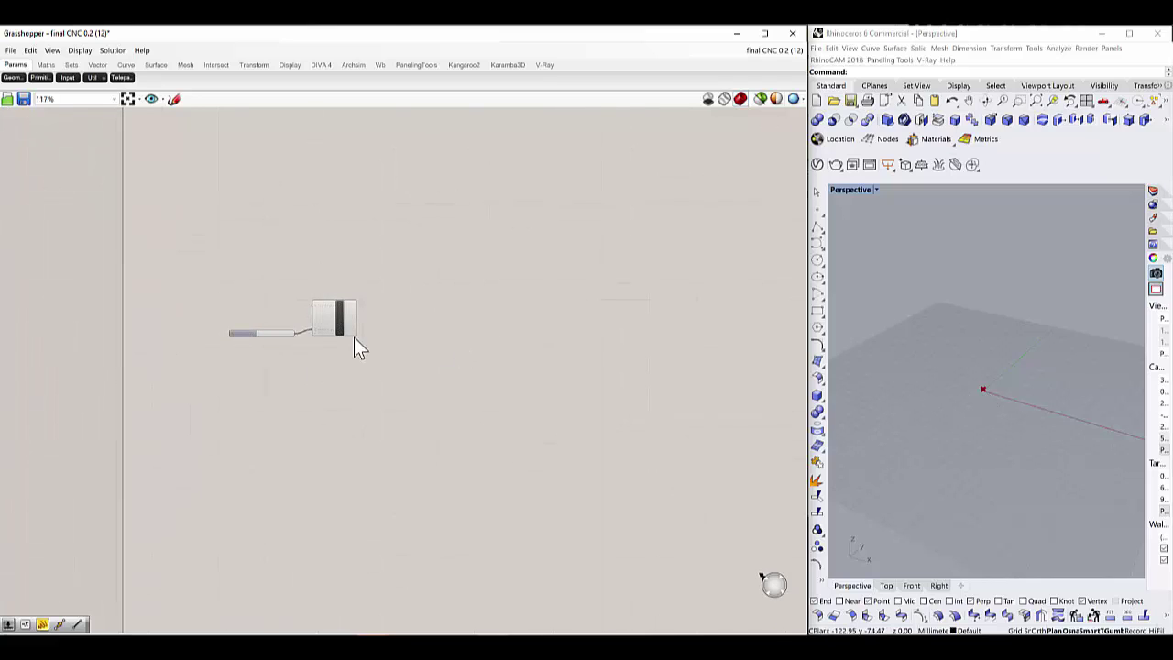
double_click(353, 449)
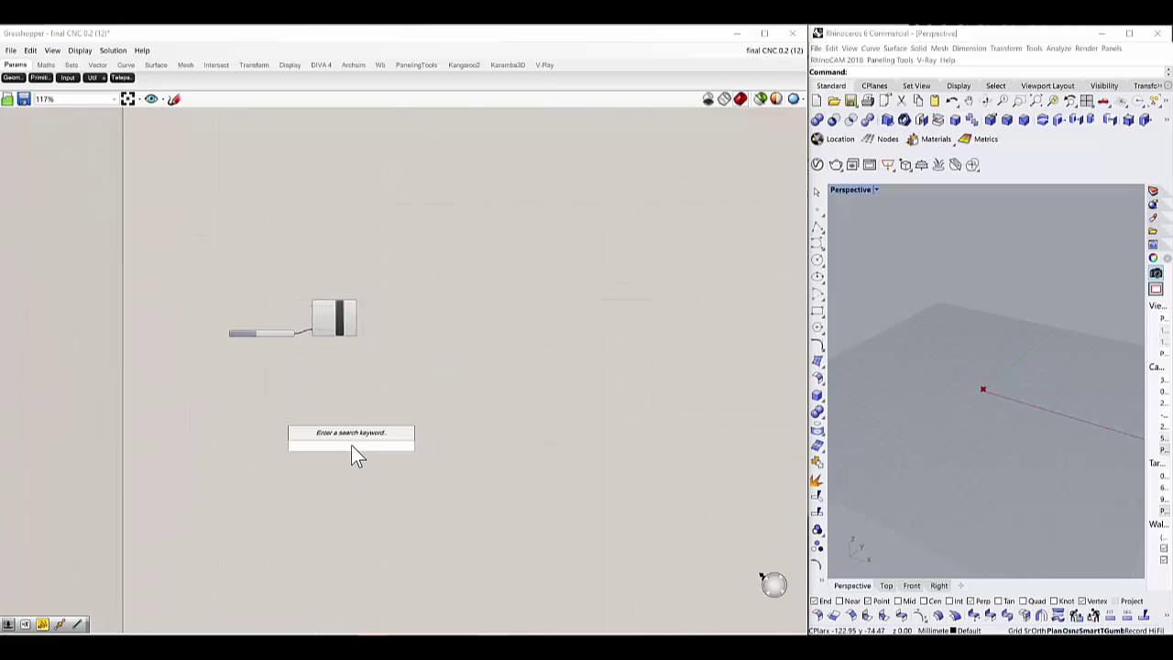
text(plane)
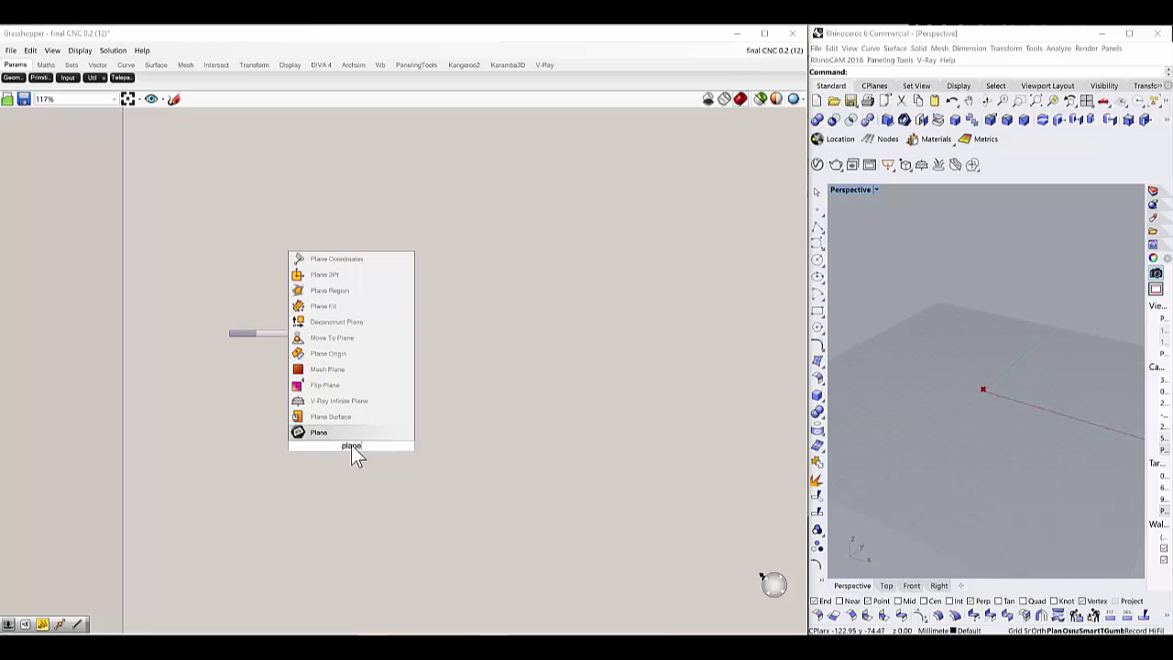
key(Up)
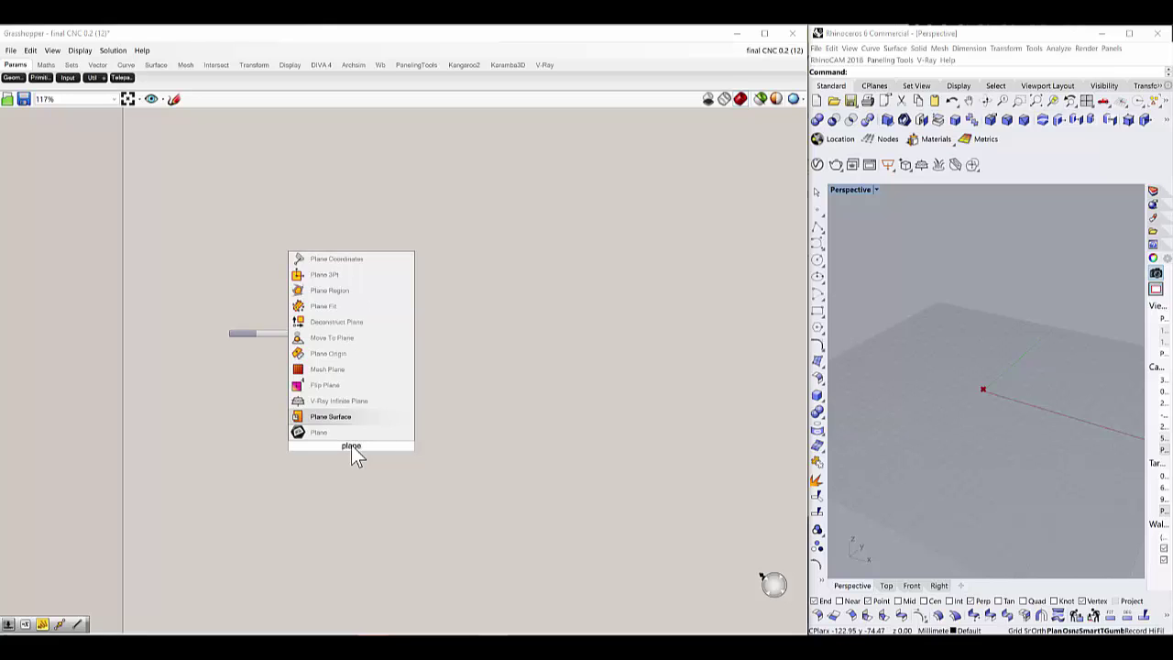
key(Return)
scroll(1003, 396, up, 5)
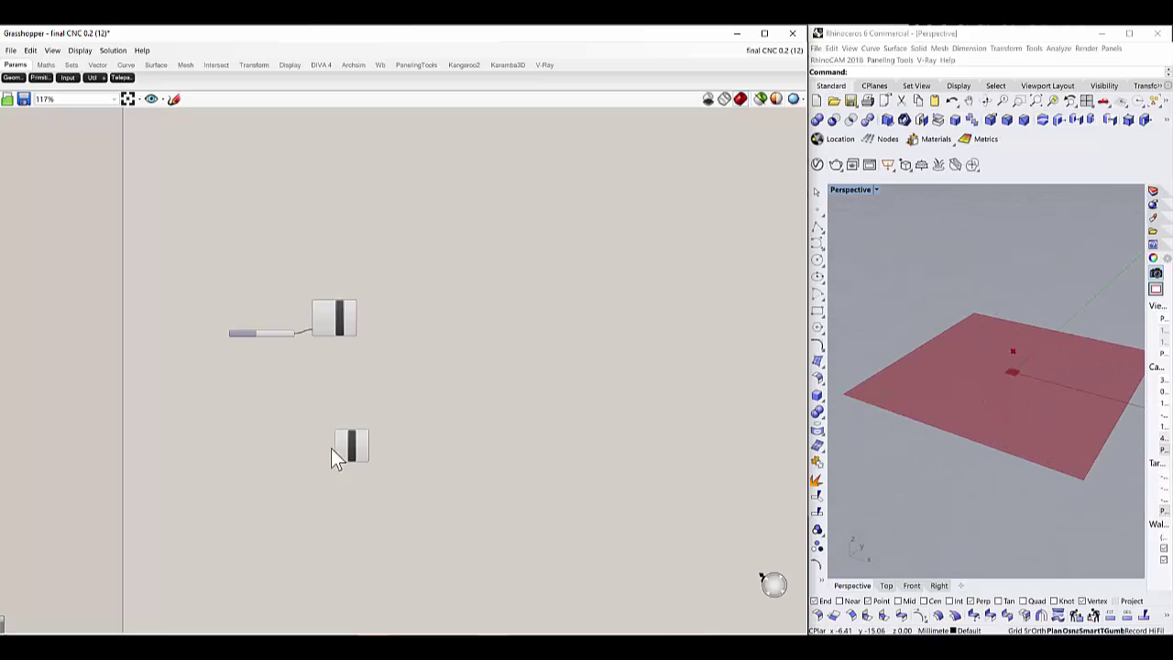
drag(333, 449, 427, 321)
Step: Connect the Construct Point's Point output to the Plane input of Plane Surface
scroll(415, 360, up, 5)
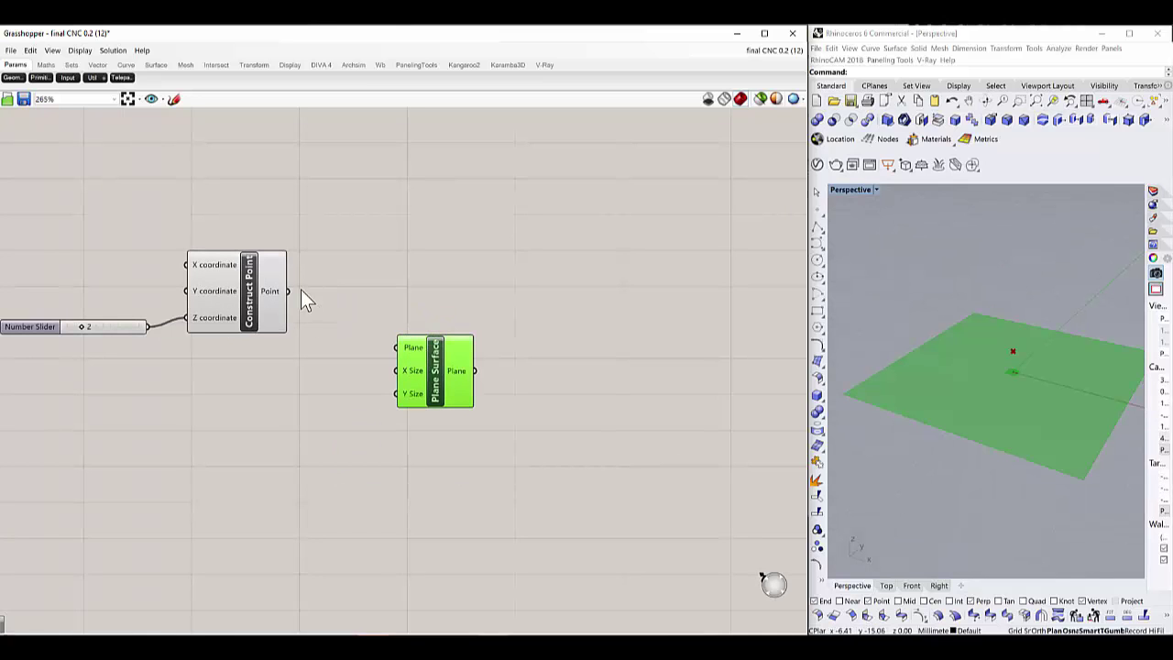
drag(290, 291, 395, 348)
click(432, 399)
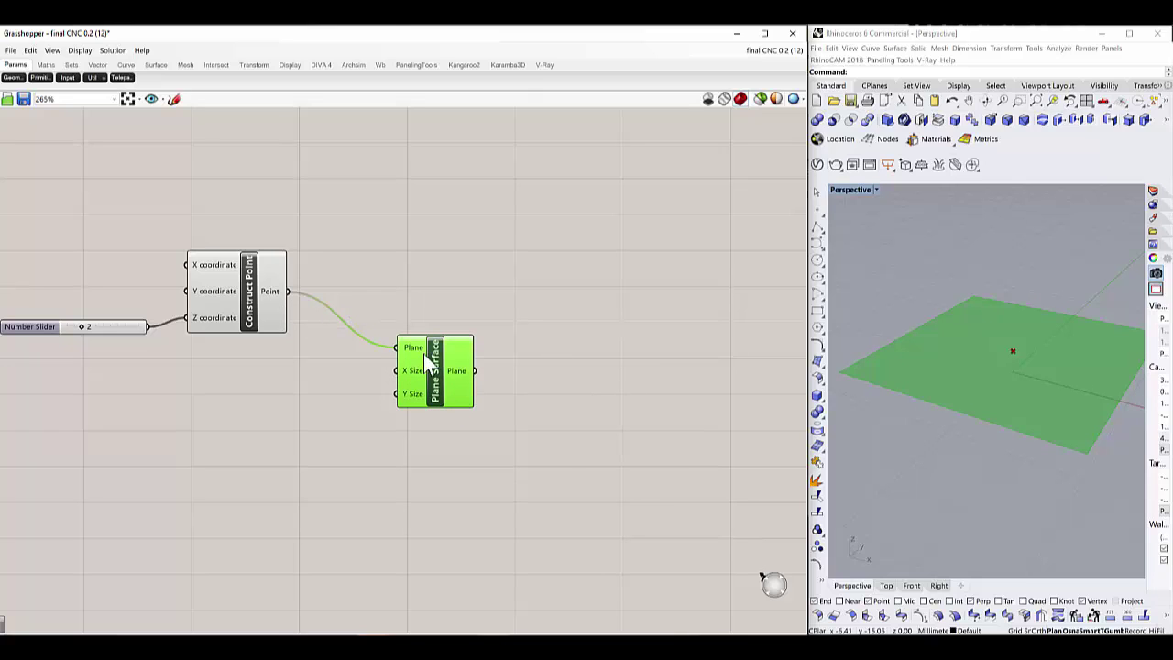
Step: Add a Number Slider with value 500 below Construct Point and duplicate it directly underneath
click(269, 441)
double_click(259, 440)
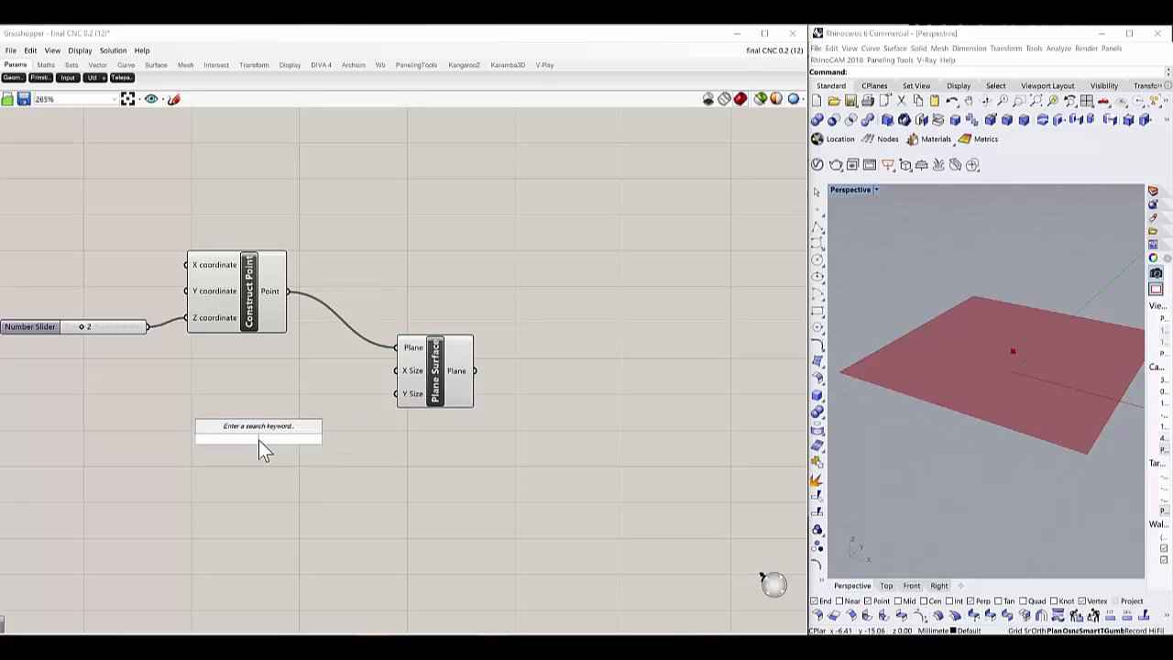
text(500)
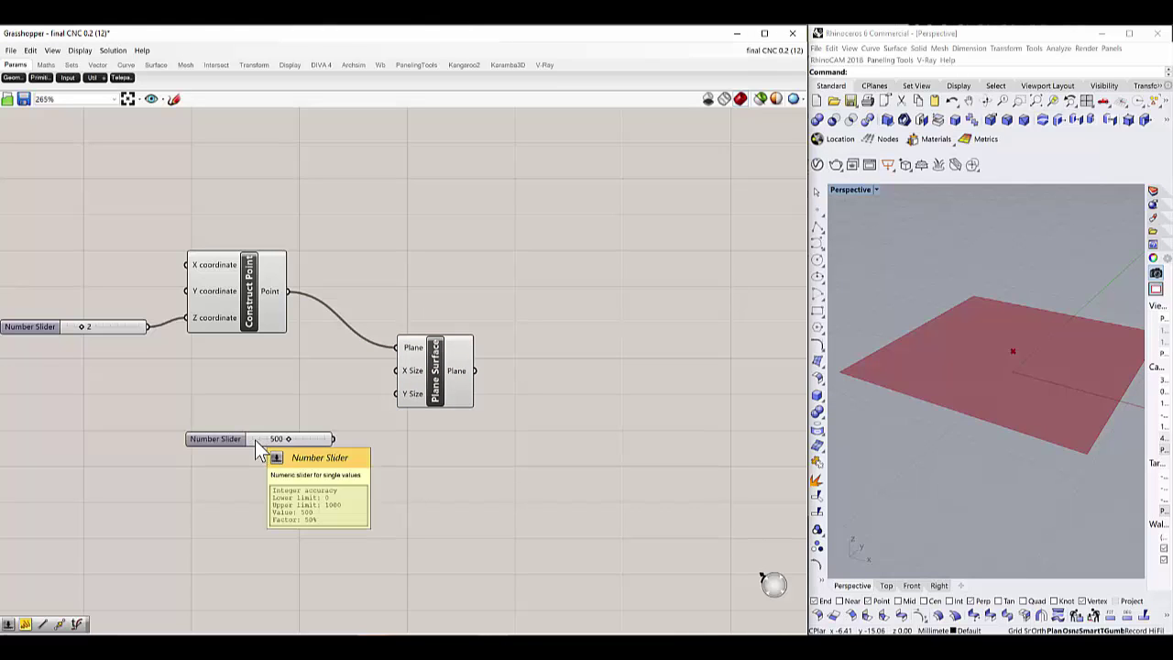
alt+drag(235, 441, 198, 415)
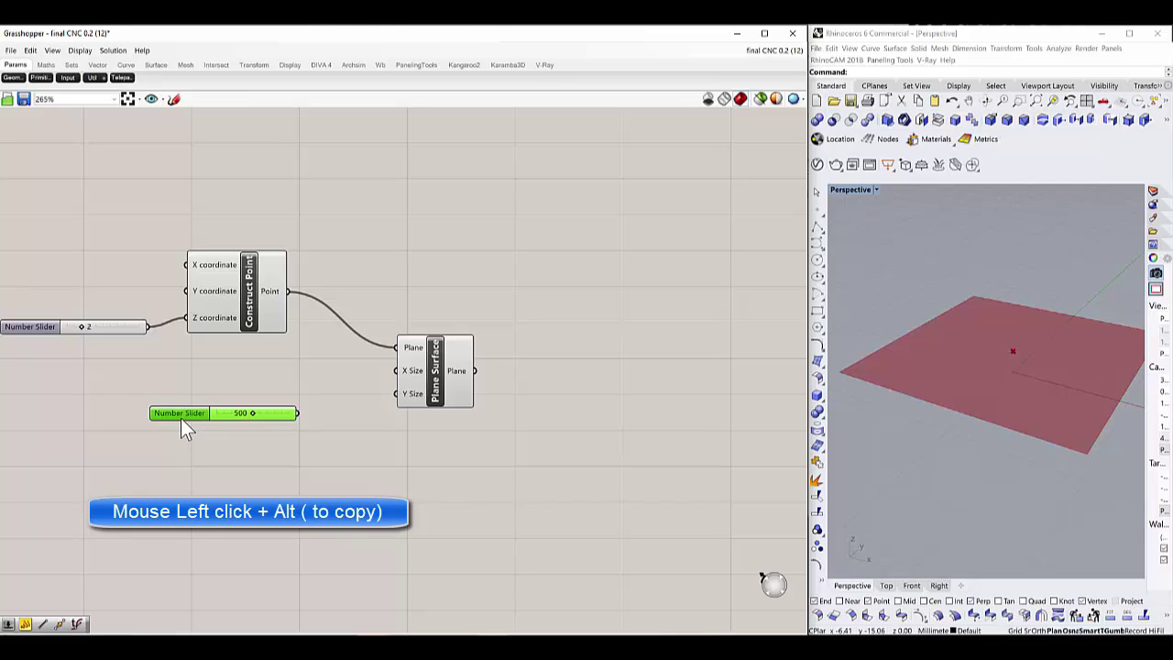
alt+drag(181, 418, 183, 463)
Step: Wire the two 500 sliders to the X Size and Y Size inputs of Plane Surface
drag(323, 415, 395, 371)
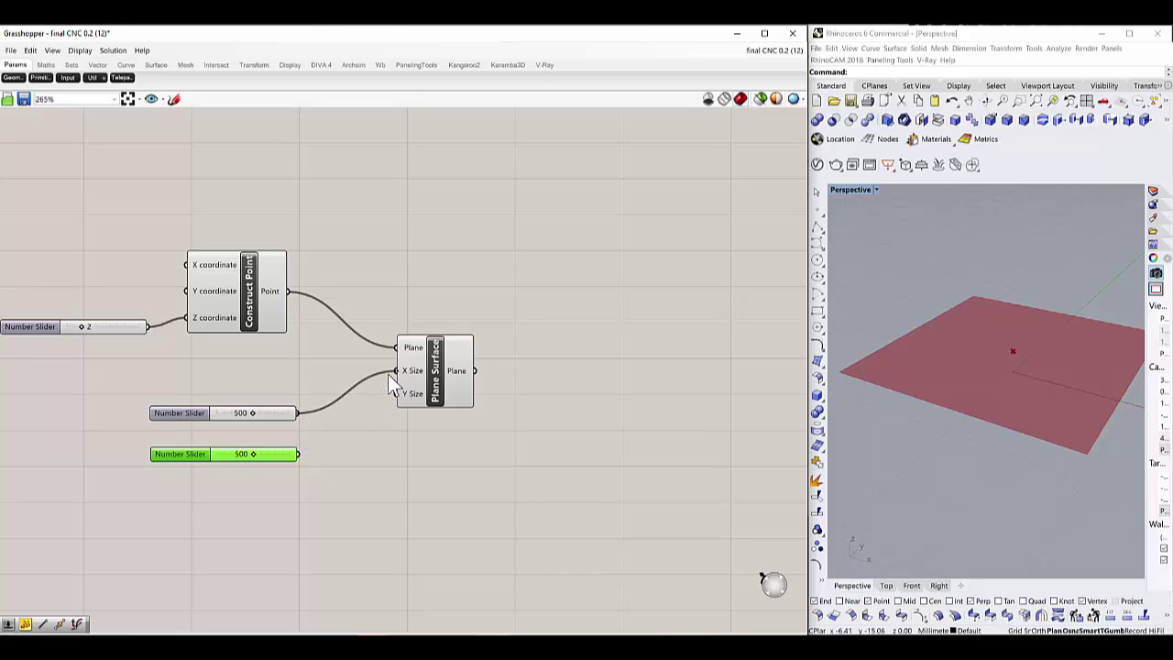
drag(298, 453, 396, 404)
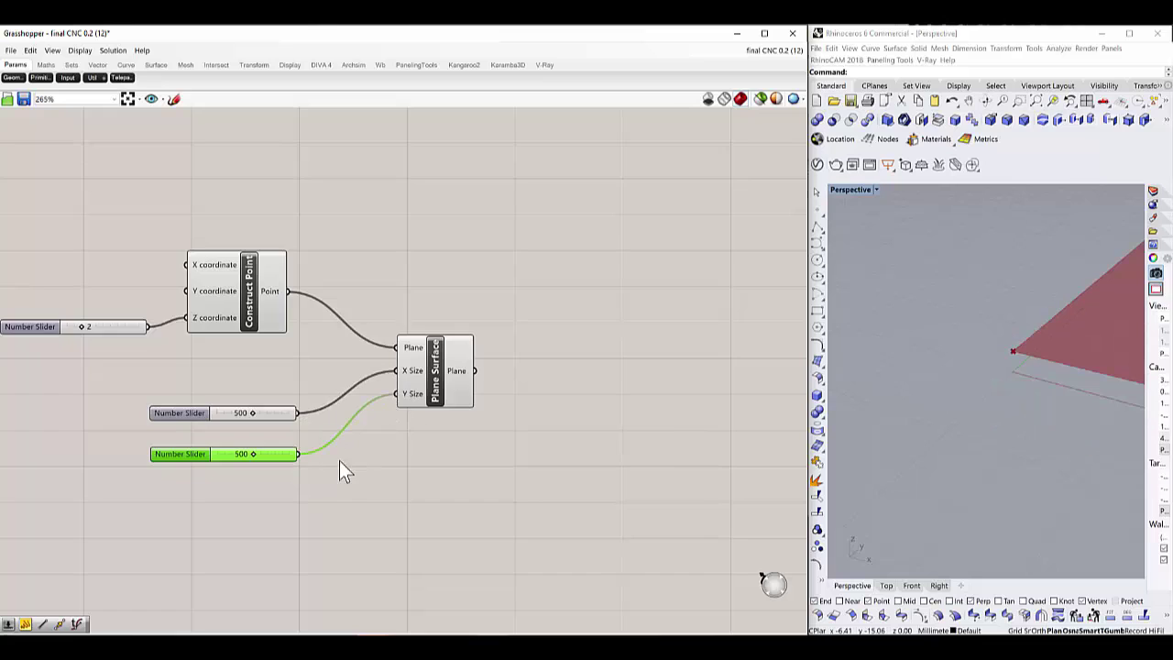
scroll(340, 471, down, 1)
scroll(992, 430, down, 3)
scroll(1104, 440, up, 3)
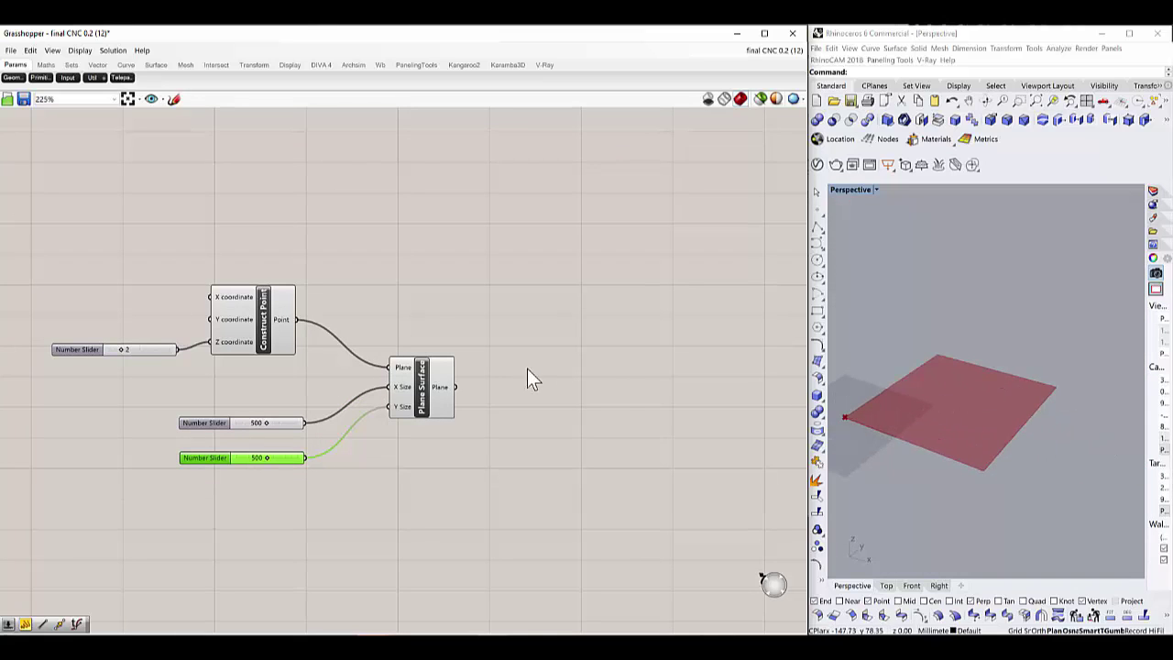
Step: Add a Divide Surface component and place it to the right of Plane Surface
scroll(885, 430, up, 1)
scroll(863, 429, up, 1)
scroll(866, 429, down, 1)
scroll(293, 396, down, 6)
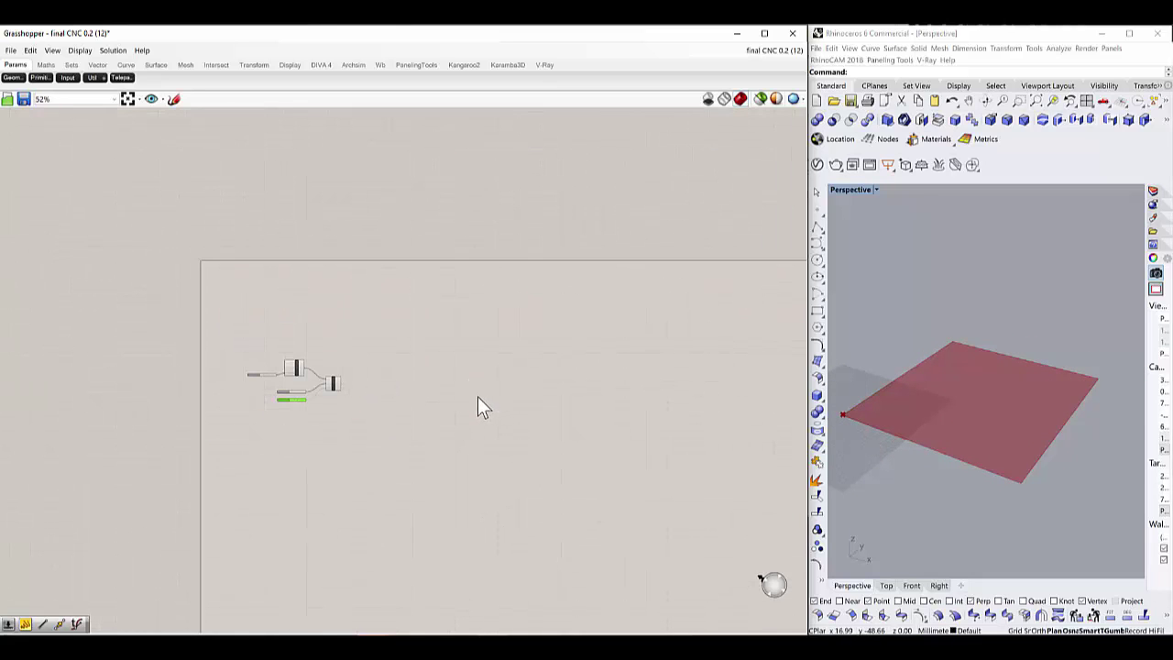
scroll(332, 390, up, 7)
double_click(562, 412)
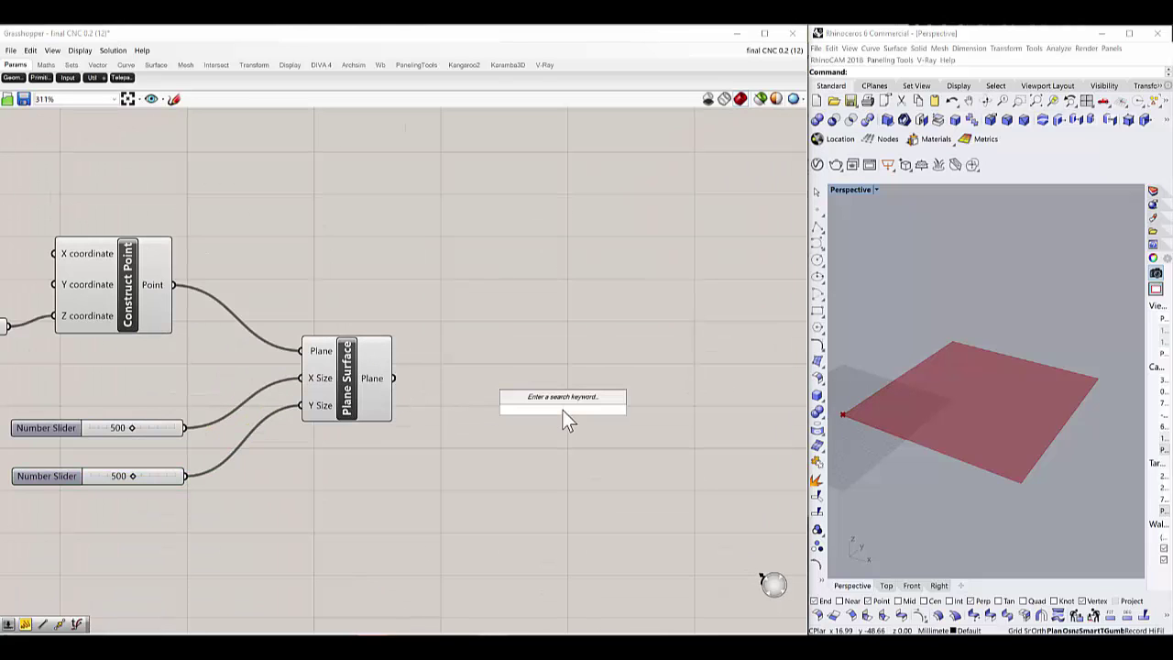
text(divide s)
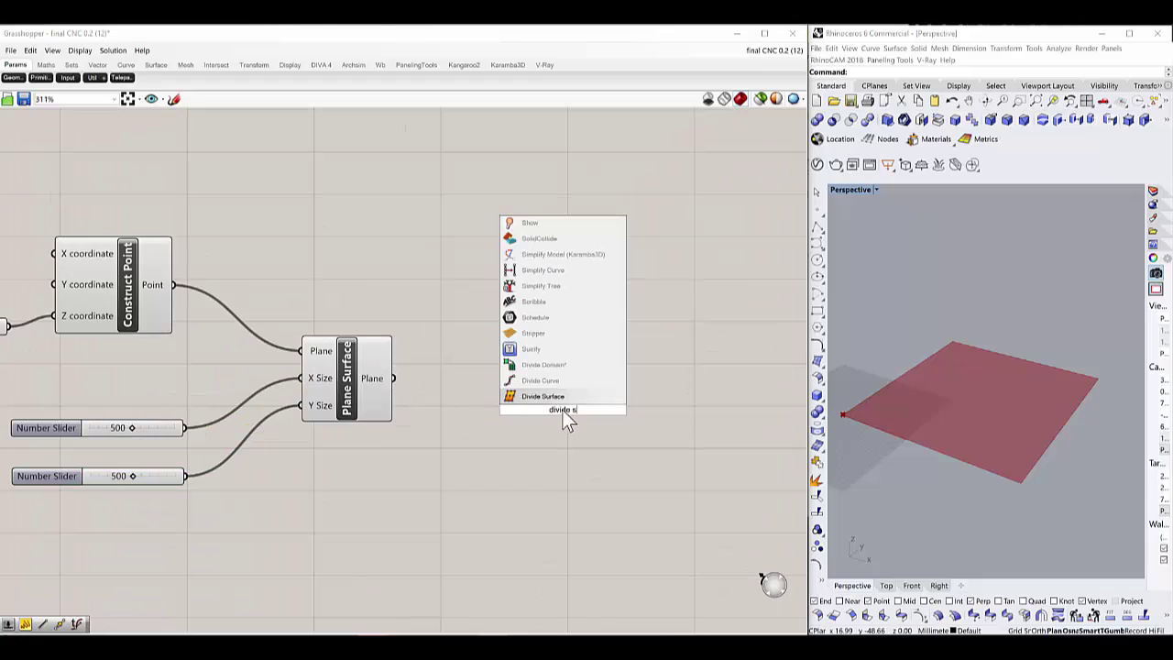
key(Return)
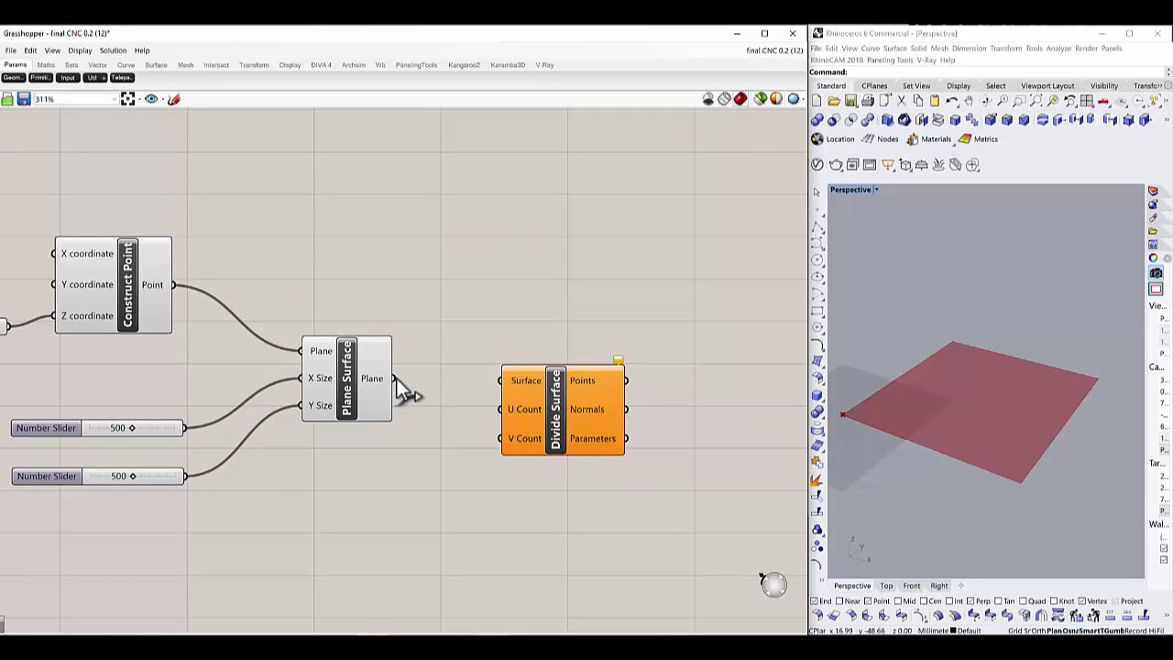
drag(584, 405, 616, 428)
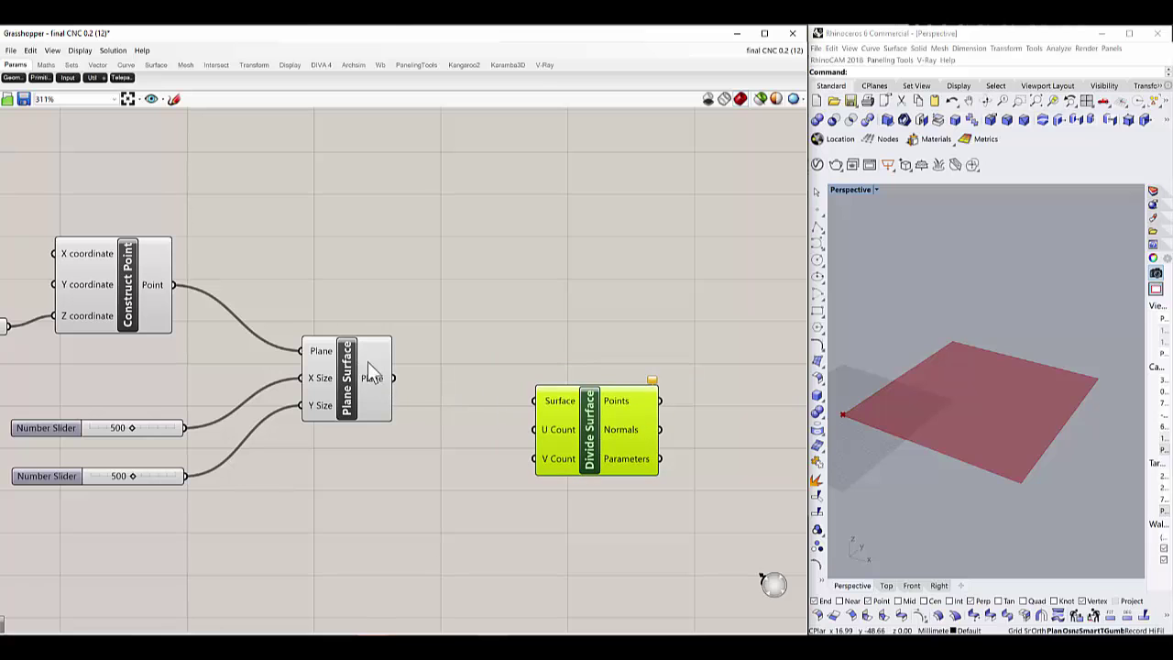
Step: Connect the Plane output of Plane Surface to the Surface input of Divide Surface
drag(393, 377, 534, 401)
scroll(568, 413, down, 2)
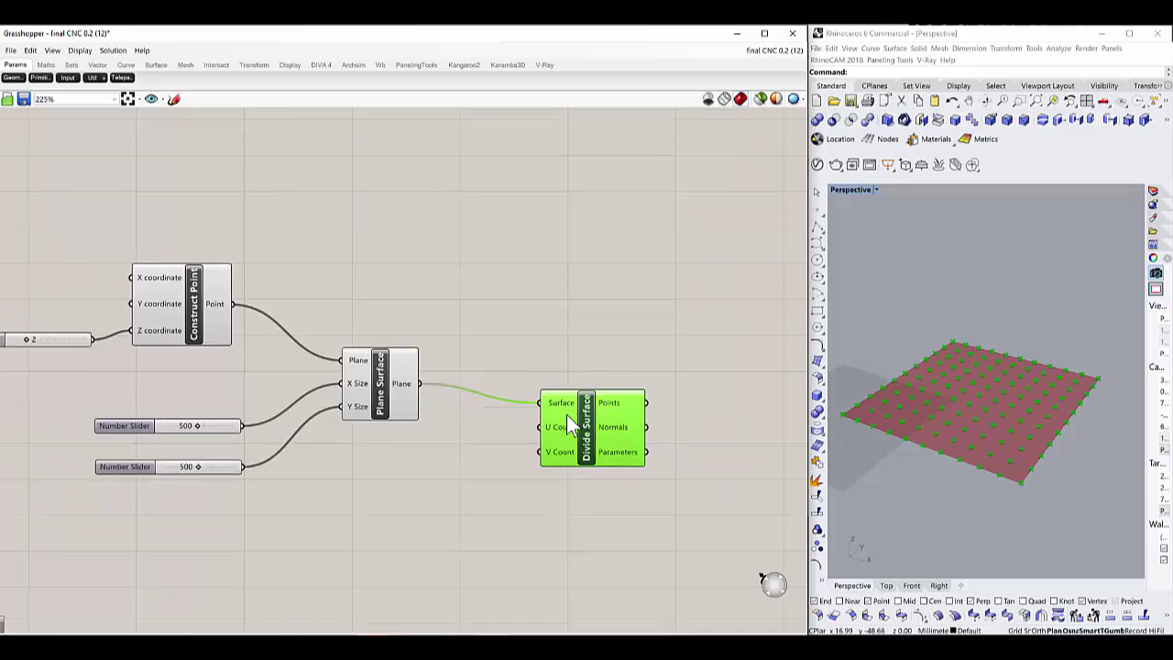
scroll(557, 449, up, 2)
scroll(552, 440, down, 2)
scroll(537, 445, up, 1)
drag(537, 446, 565, 439)
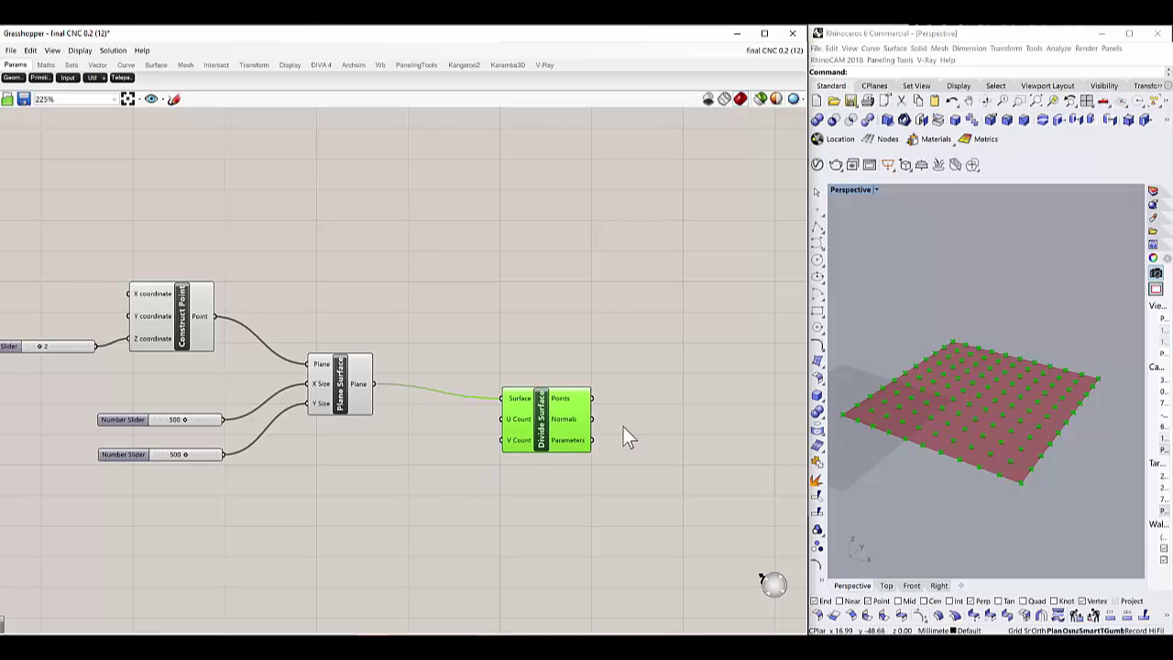
Step: Add a Number Slider with value 49 and place it to the lower left of Divide Surface
scroll(518, 431, up, 2)
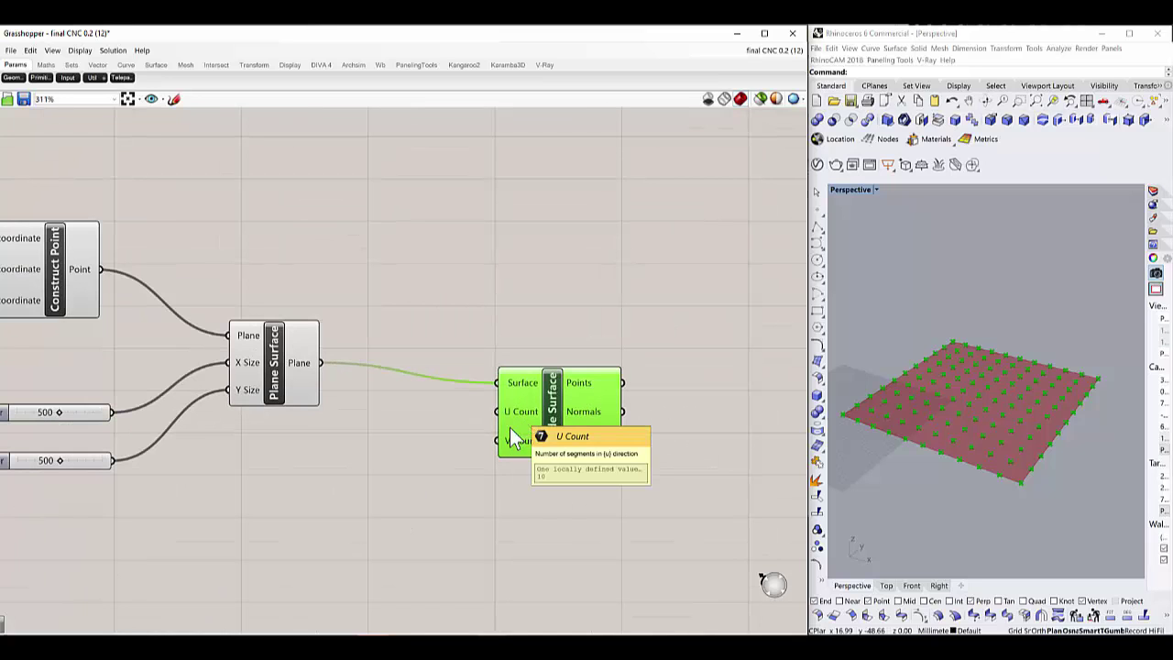
double_click(386, 484)
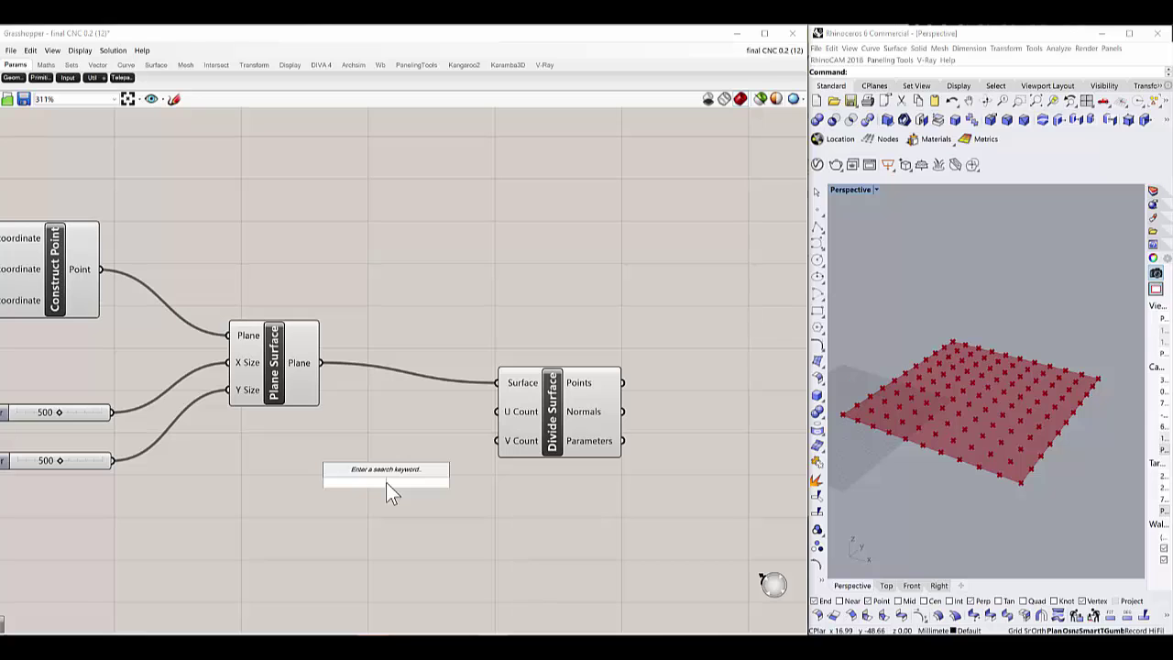
text(49)
key(Return)
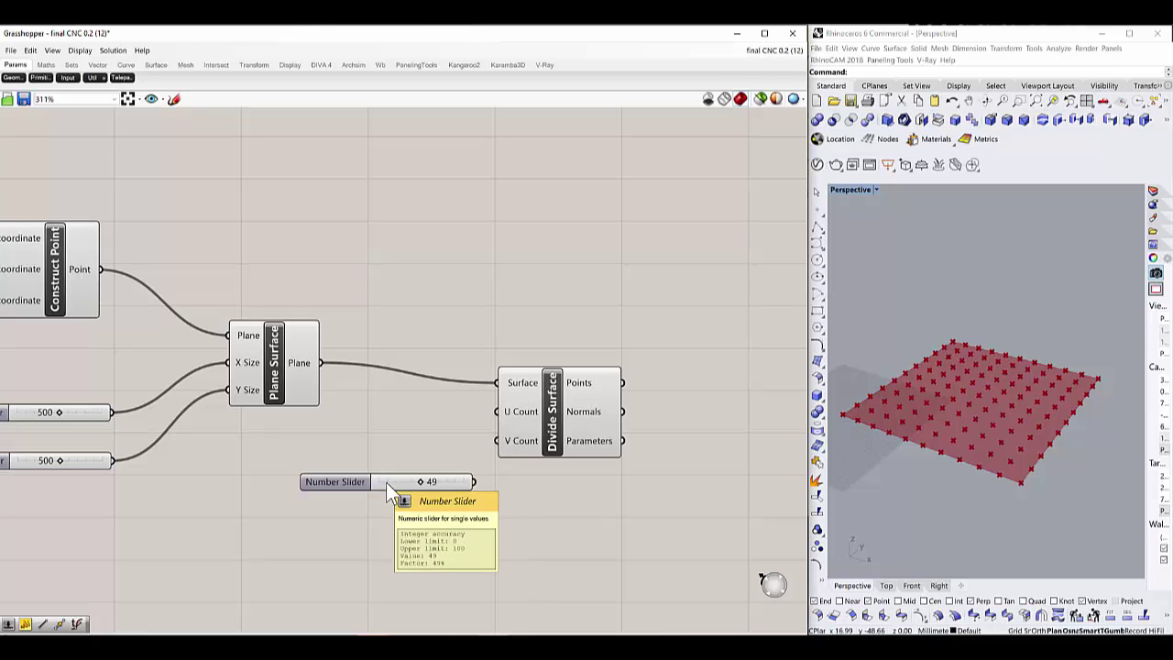
scroll(388, 482, down, 3)
scroll(389, 481, up, 2)
click(304, 477)
drag(305, 483, 288, 481)
Step: Wire the 49 slider to both the U Count and V Count inputs of Divide Surface
drag(419, 478, 475, 423)
drag(419, 477, 475, 446)
scroll(546, 446, up, 3)
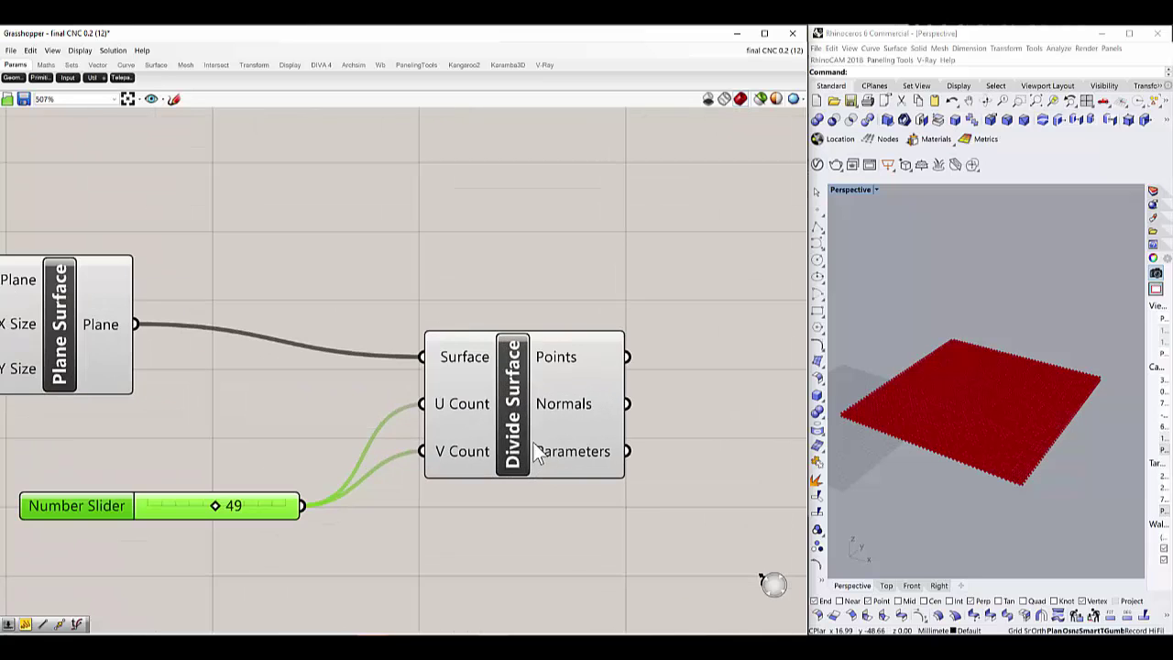
scroll(508, 438, down, 2)
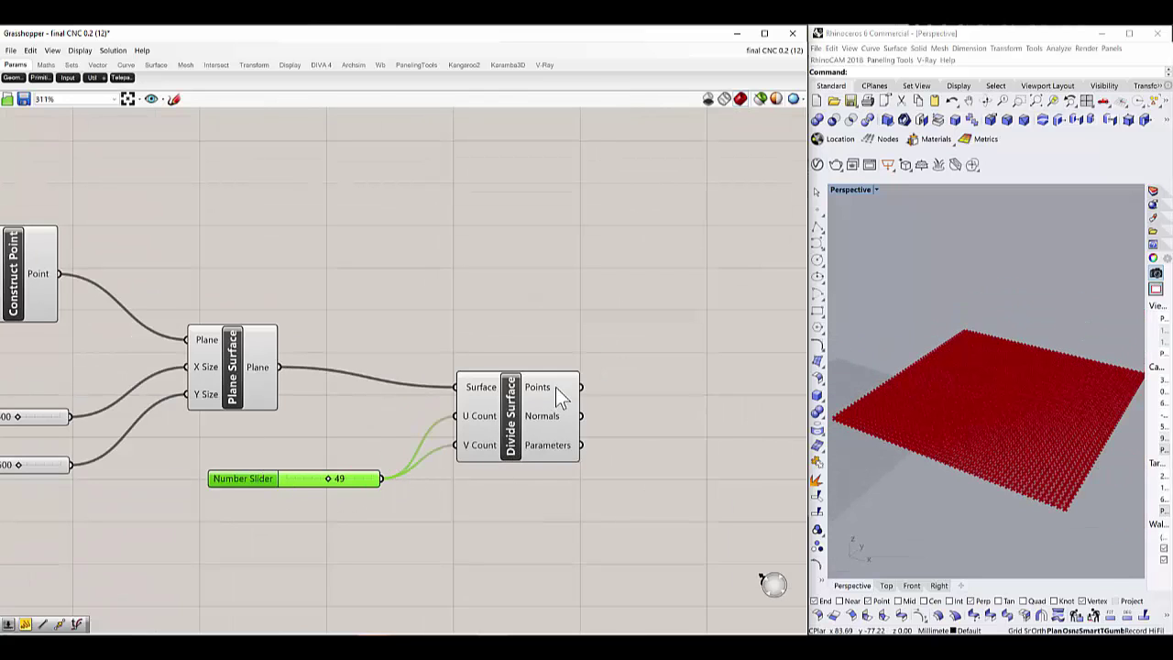
scroll(421, 430, down, 3)
scroll(531, 432, up, 2)
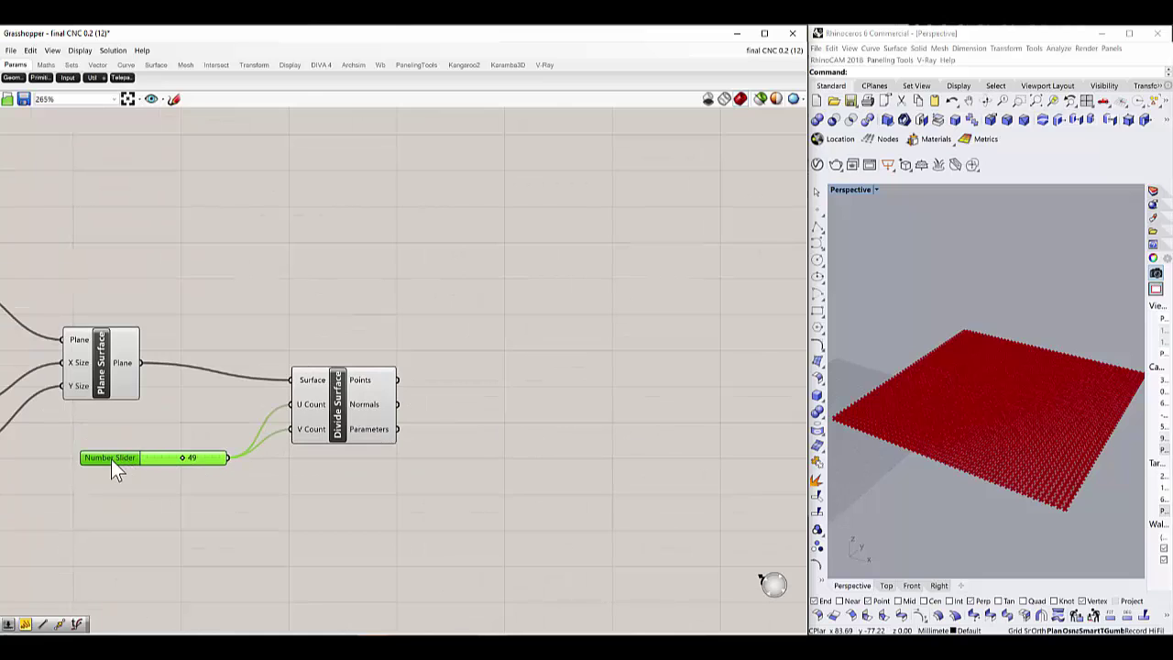
scroll(388, 429, down, 3)
scroll(376, 418, up, 3)
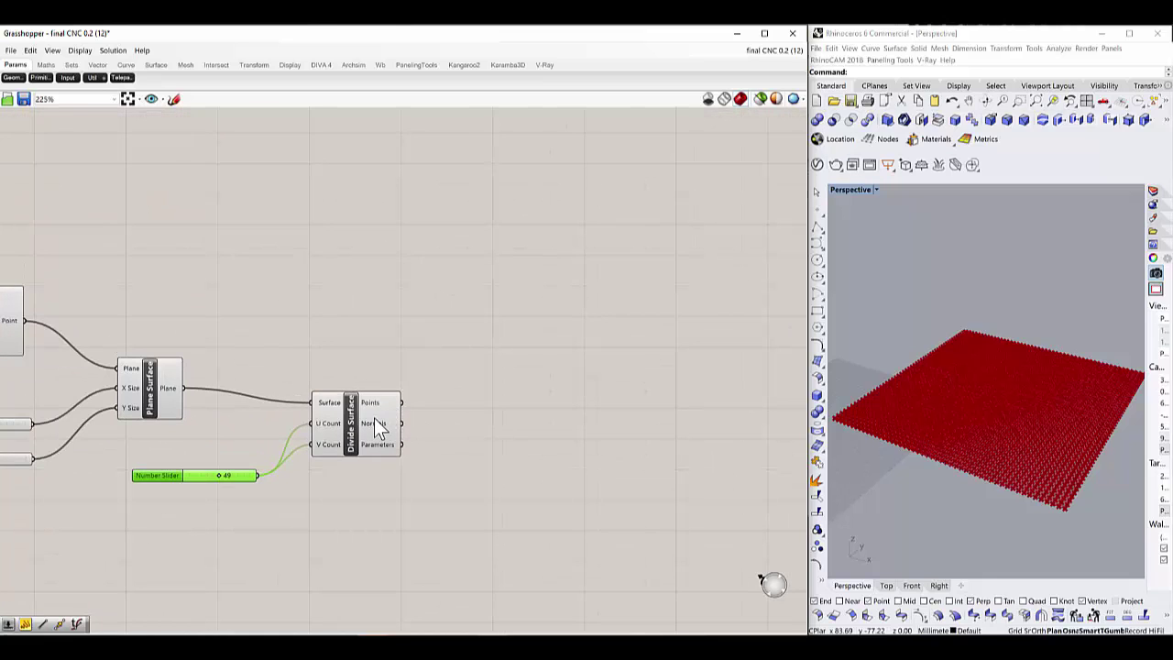
drag(373, 422, 371, 418)
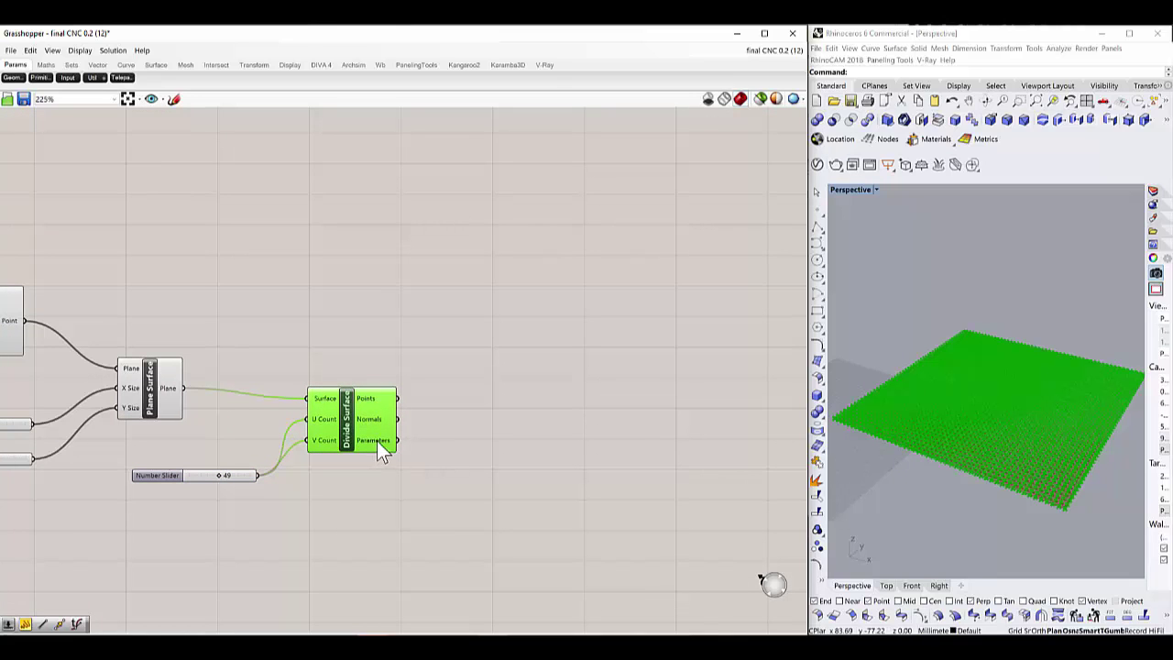
scroll(974, 440, down, 2)
scroll(944, 426, up, 3)
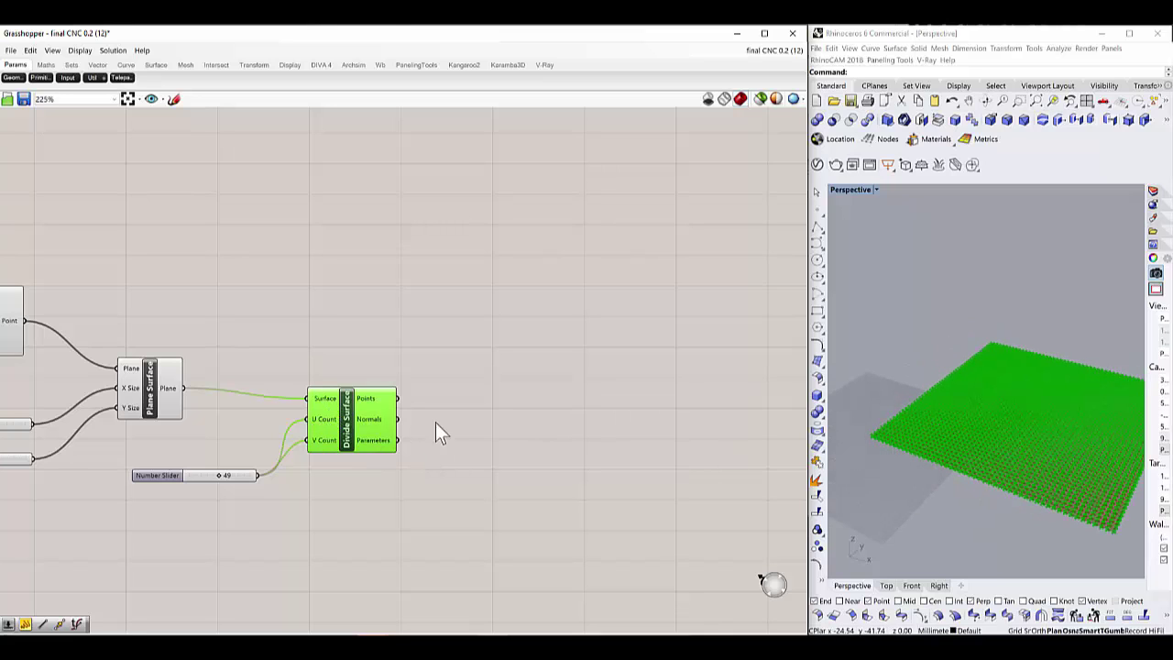
Step: Add a Pull Point component to the canvas beside Divide Surface
double_click(478, 432)
text(pull point)
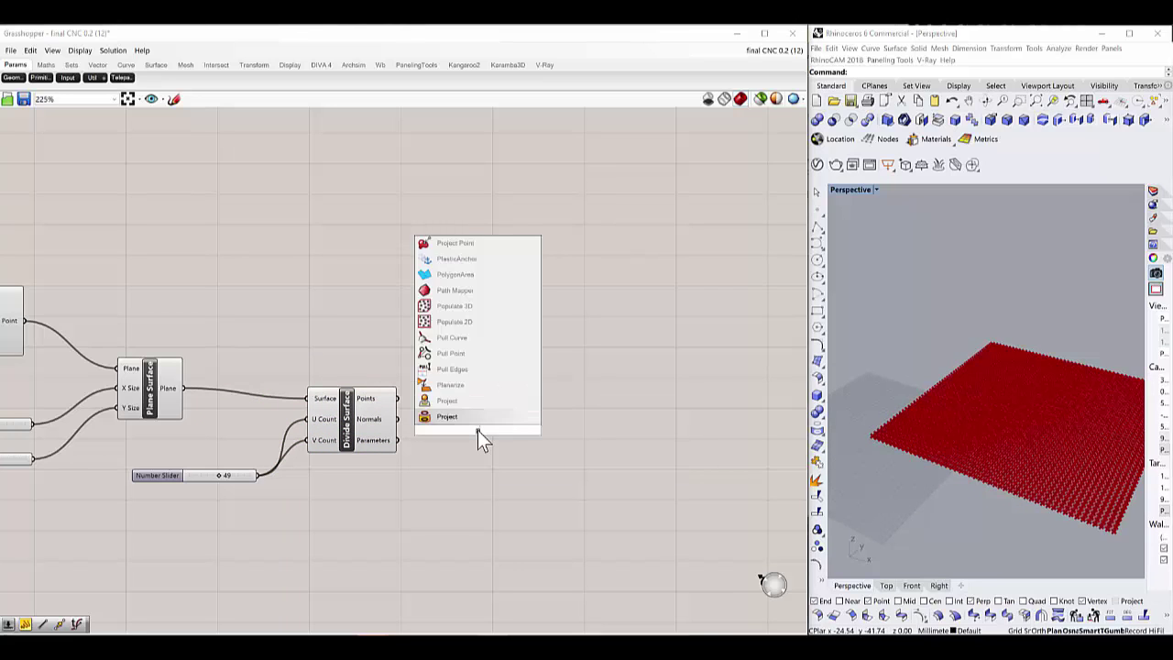
key(Return)
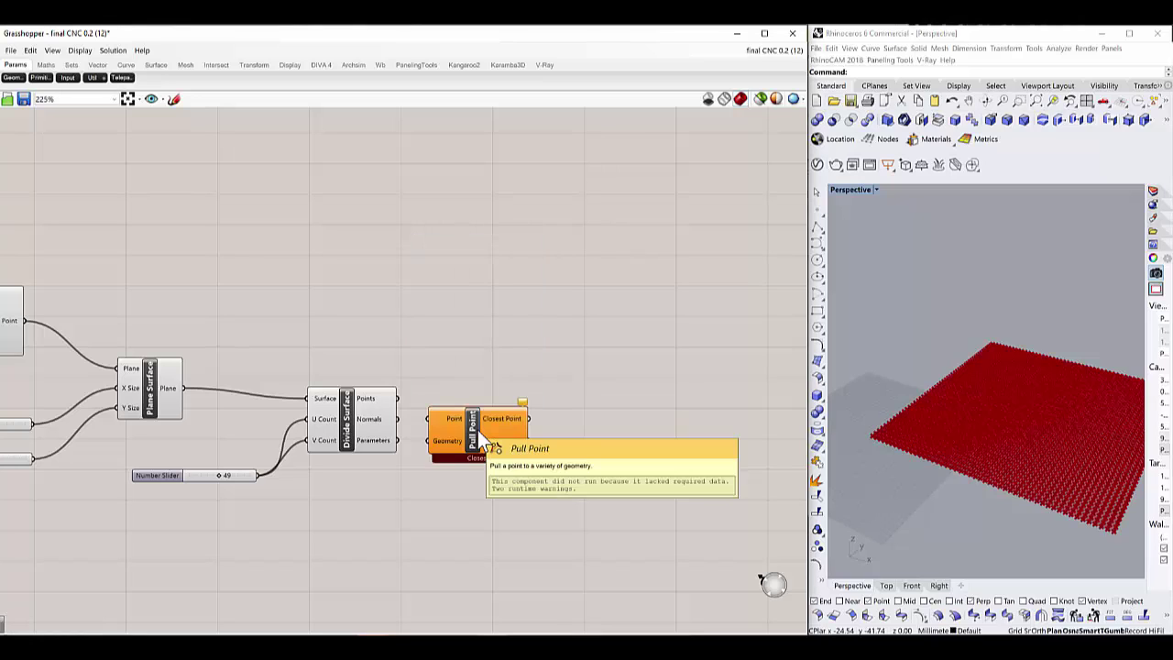
Step: Place Pull Point to the upper right of Divide Surface and feed the division points into its Point input
drag(478, 430, 533, 361)
drag(397, 399, 482, 352)
drag(541, 383, 546, 339)
Step: Add a Point parameter to the canvas and place it to the lower left of Pull Point
double_click(286, 295)
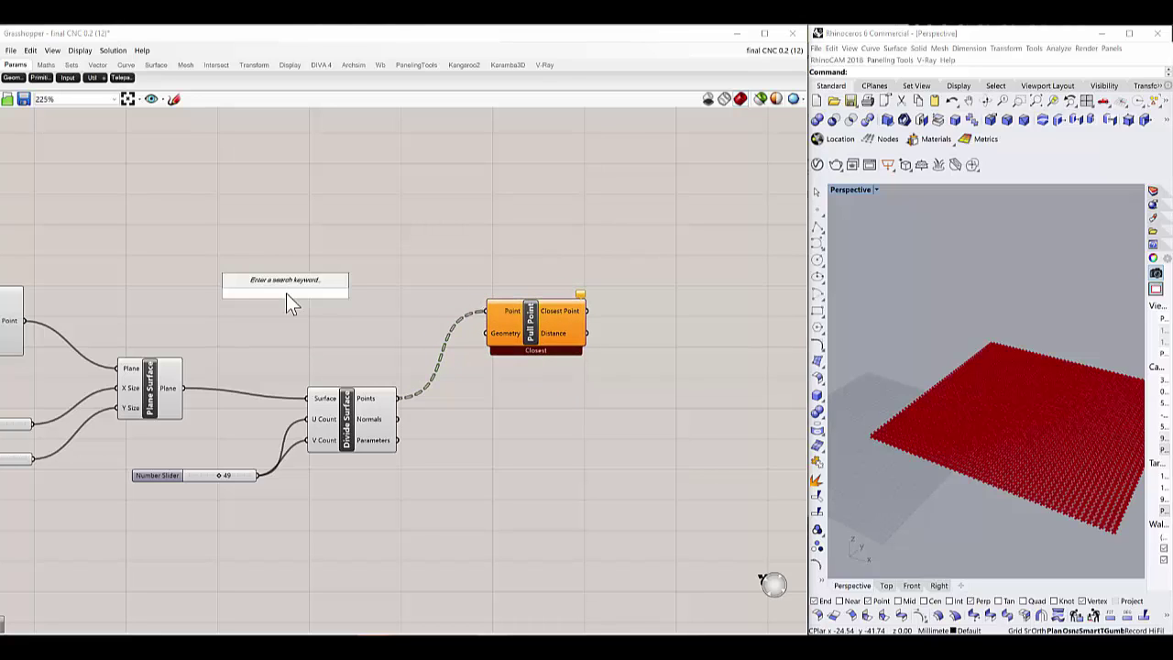
text(point)
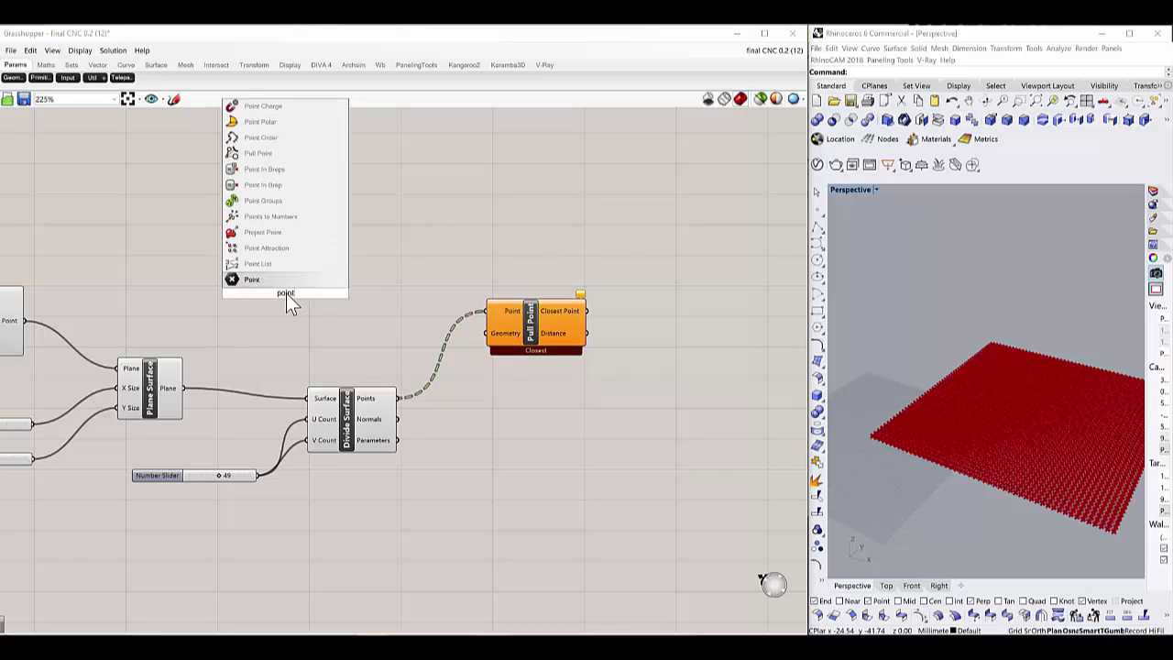
key(Return)
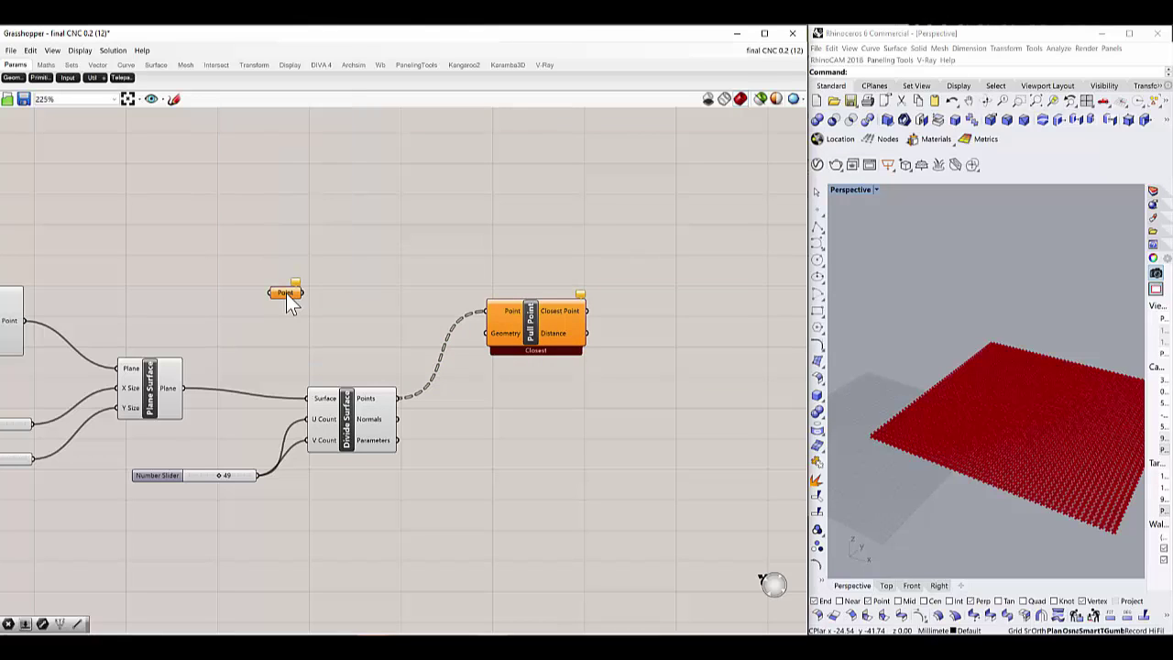
drag(284, 306, 409, 357)
Step: Assign a single point to the Point parameter, picking its location on the red point grid in the Rhino Perspective viewport
right_click(407, 347)
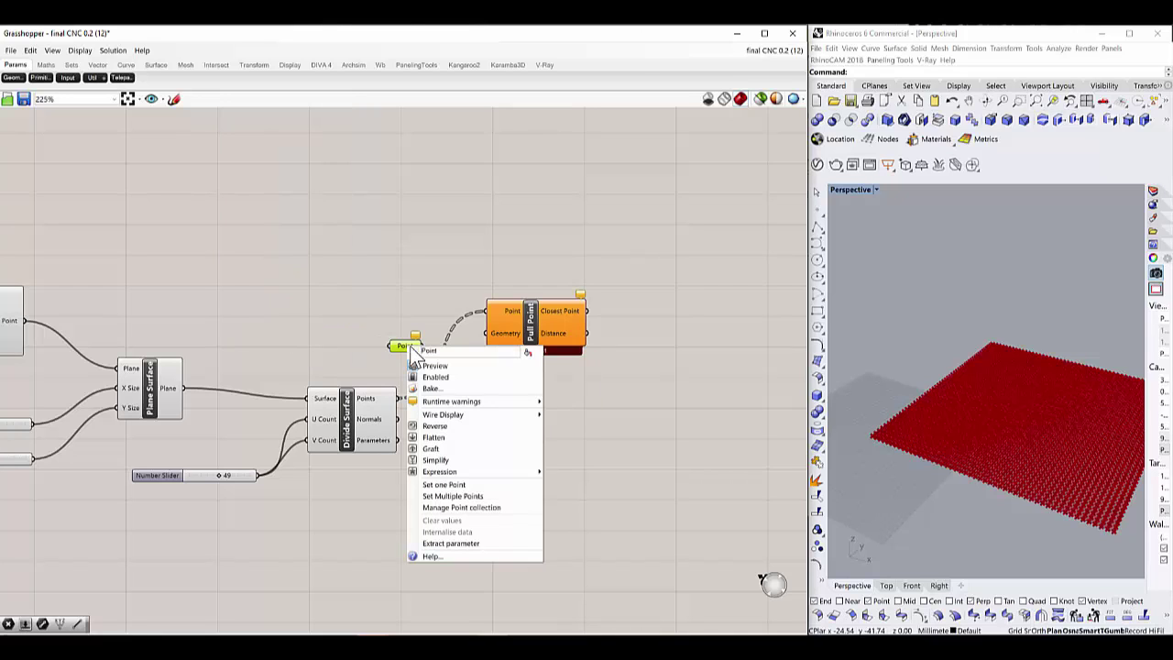
click(457, 485)
scroll(1007, 503, up, 3)
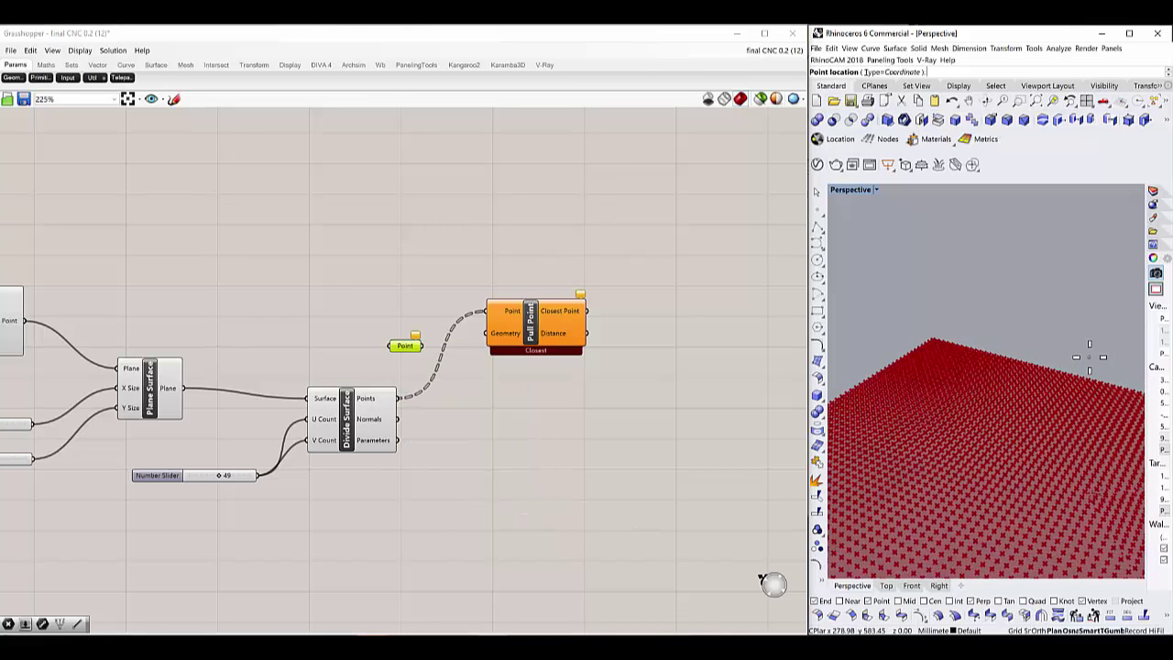
click(1005, 503)
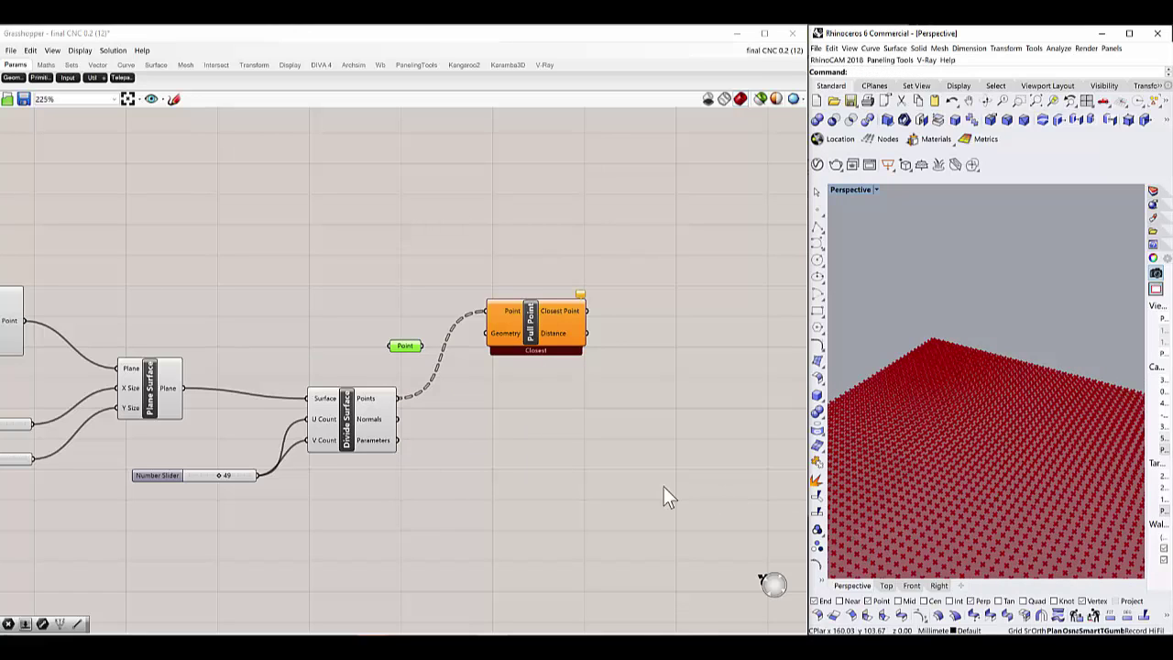
Step: Wire the Point parameter into the Geometry input of Pull Point and check the division points output of Divide Surface
click(523, 429)
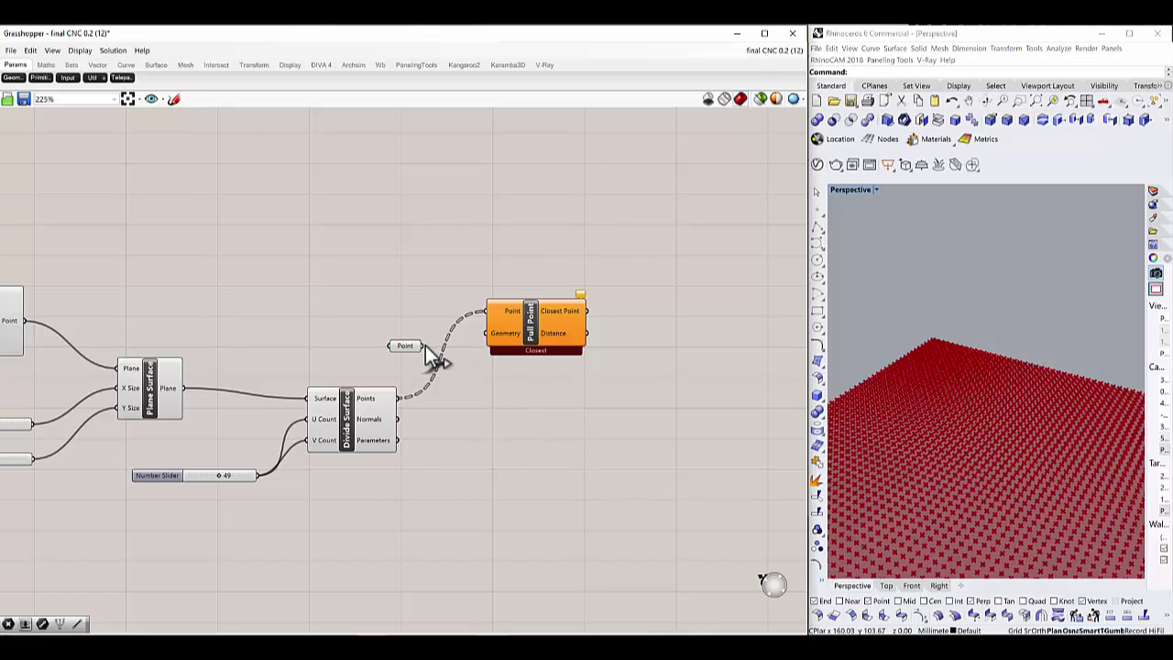
drag(465, 341, 479, 333)
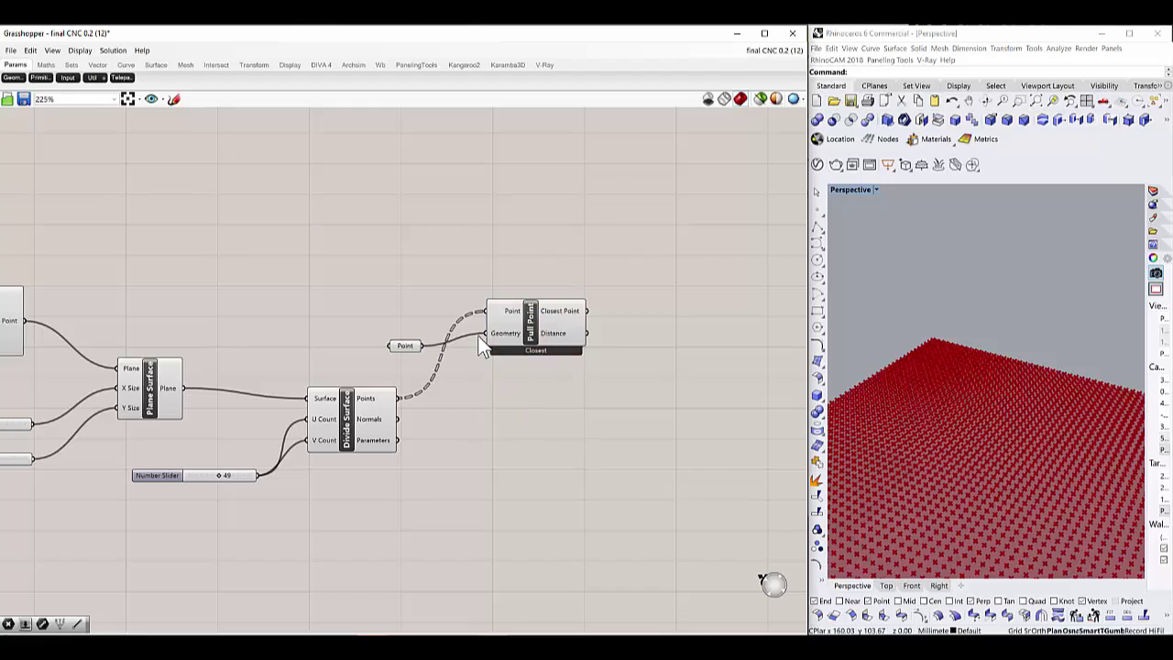
scroll(478, 335, down, 5)
scroll(517, 355, up, 3)
click(534, 320)
mouse_move(401, 368)
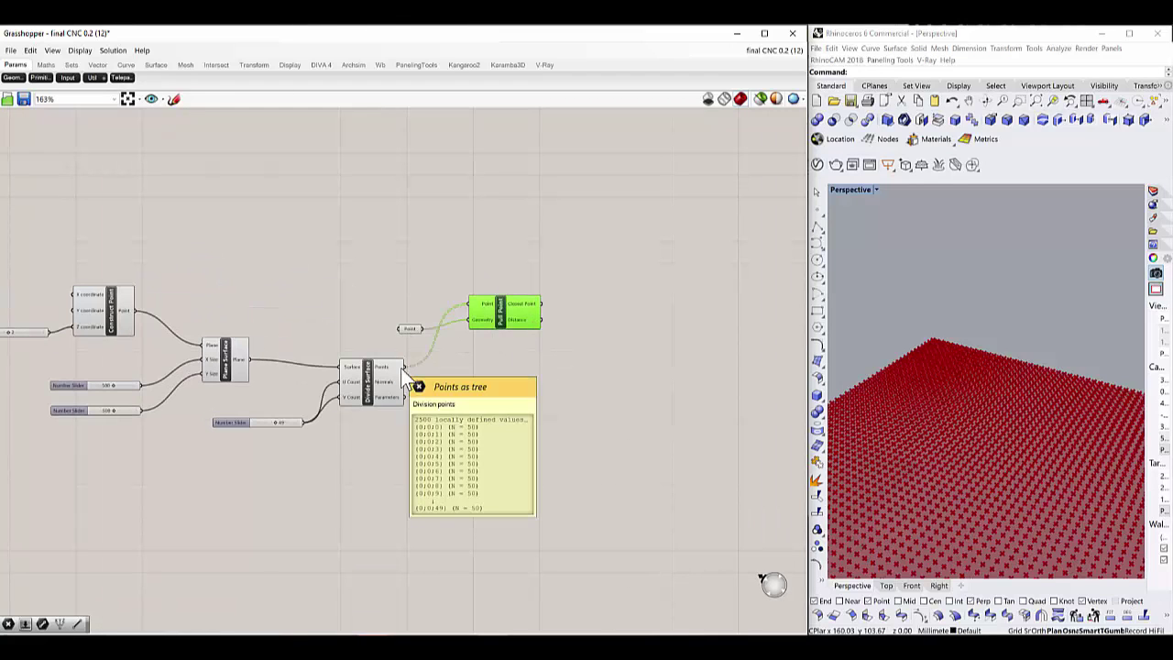
Step: Add a Remap Numbers component and place it to the right of Pull Point
double_click(590, 414)
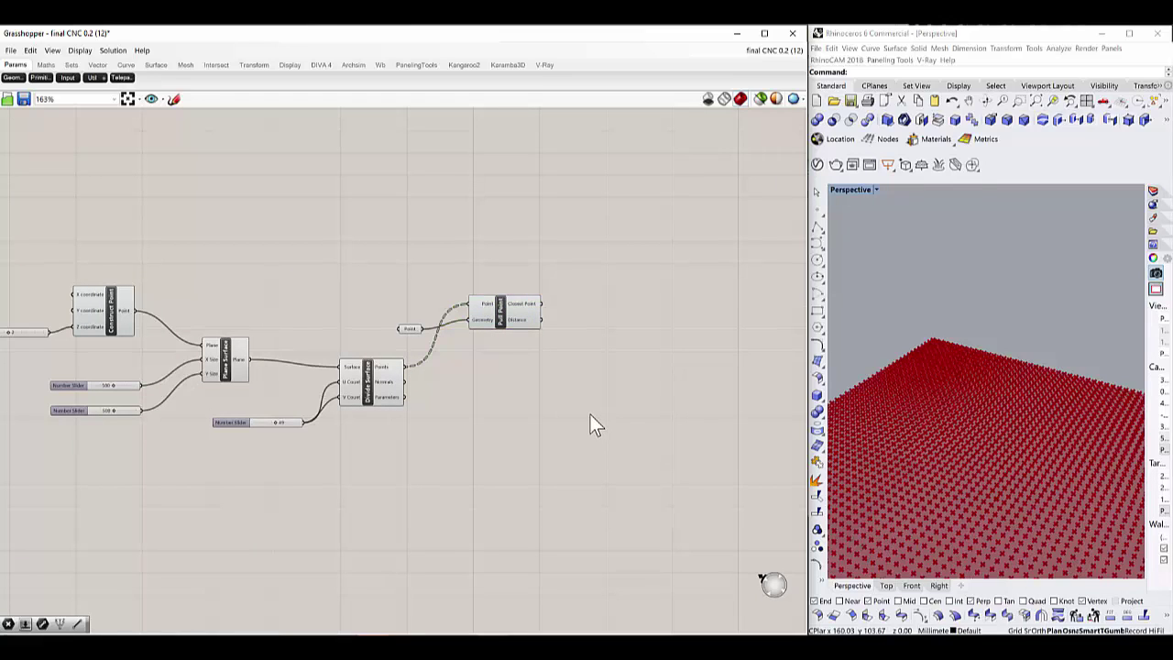
text(rem)
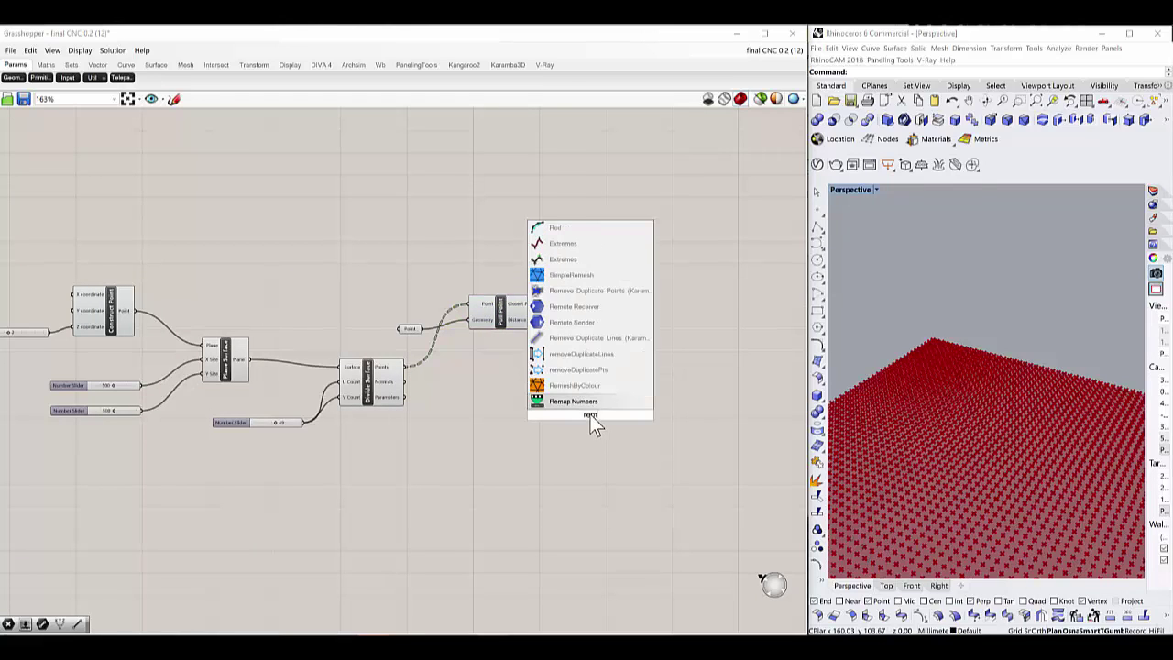
text(ap)
key(Return)
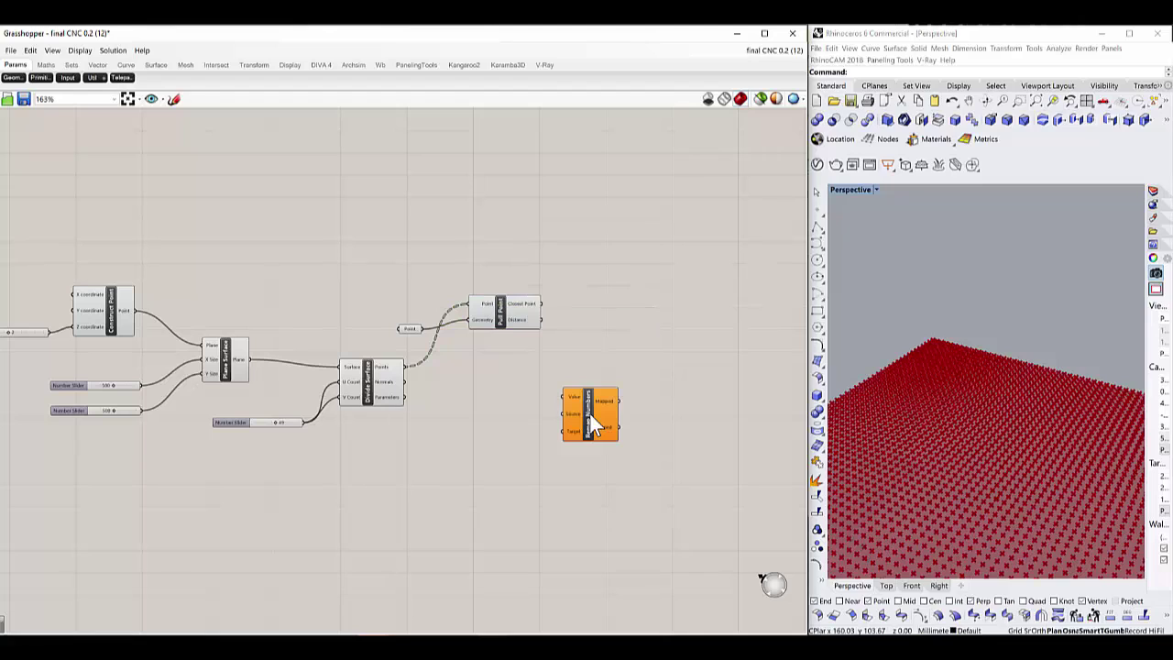
drag(591, 414, 621, 319)
Step: Wire Pull Point's Closest Point into Value and its Distance into Source of Remap Numbers, and align the component beside it
click(532, 307)
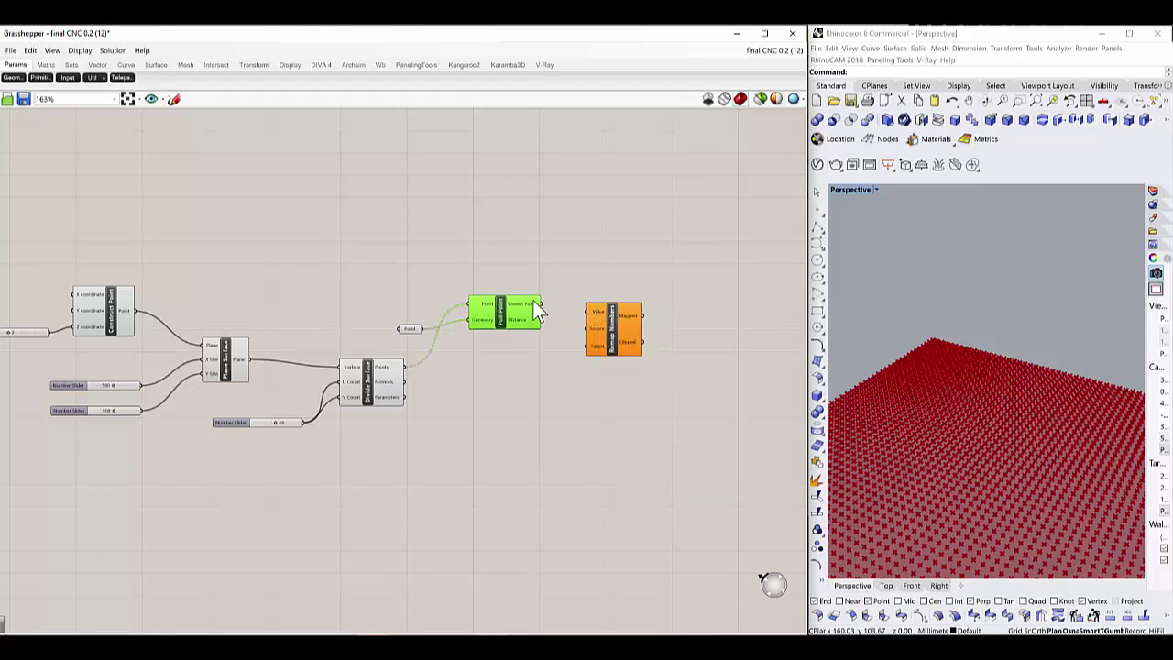
mouse_move(536, 310)
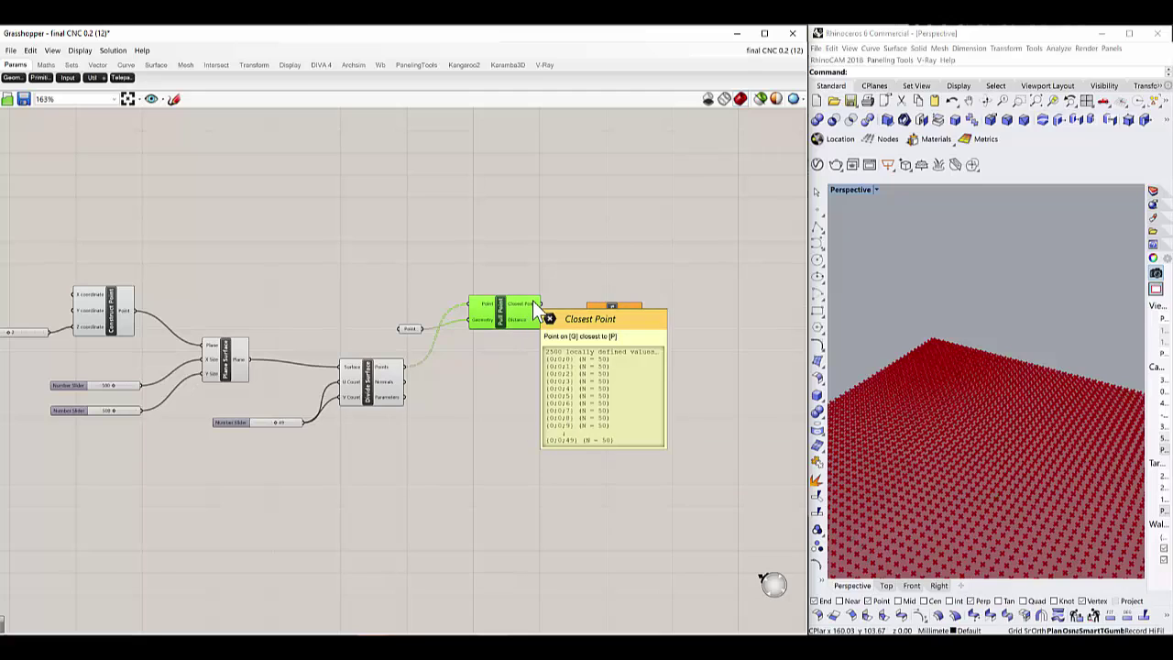
drag(570, 312, 615, 319)
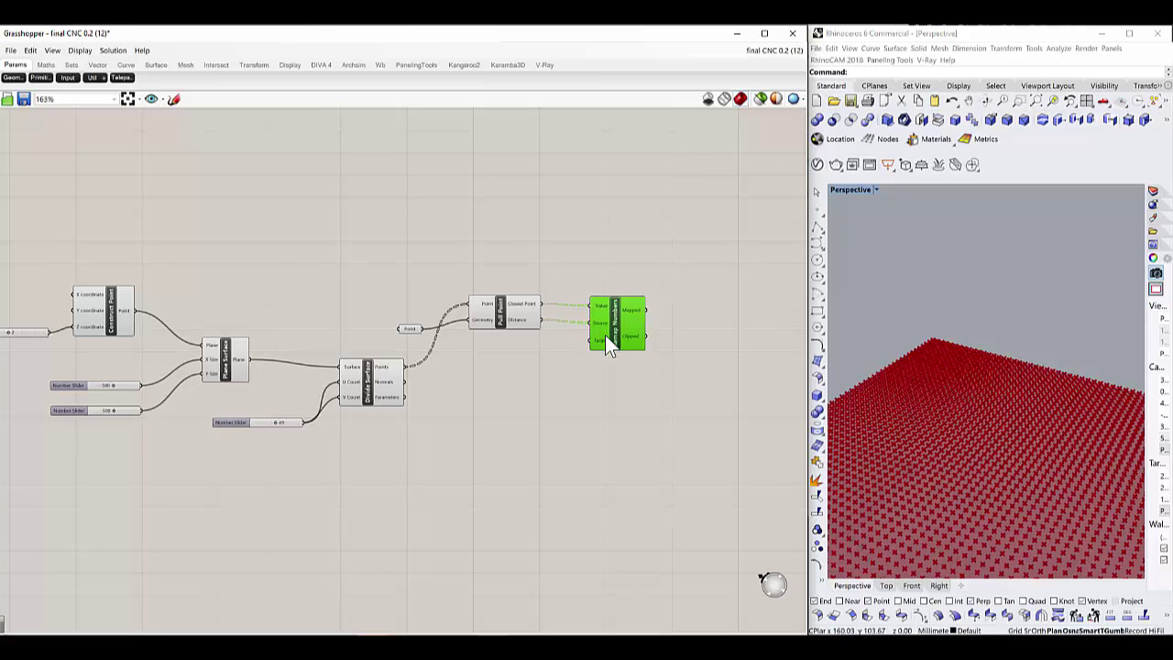
Step: Add a Graph Mapper component to the right of Remap Numbers
scroll(562, 373, down, 3)
scroll(487, 380, up, 3)
click(502, 386)
double_click(505, 388)
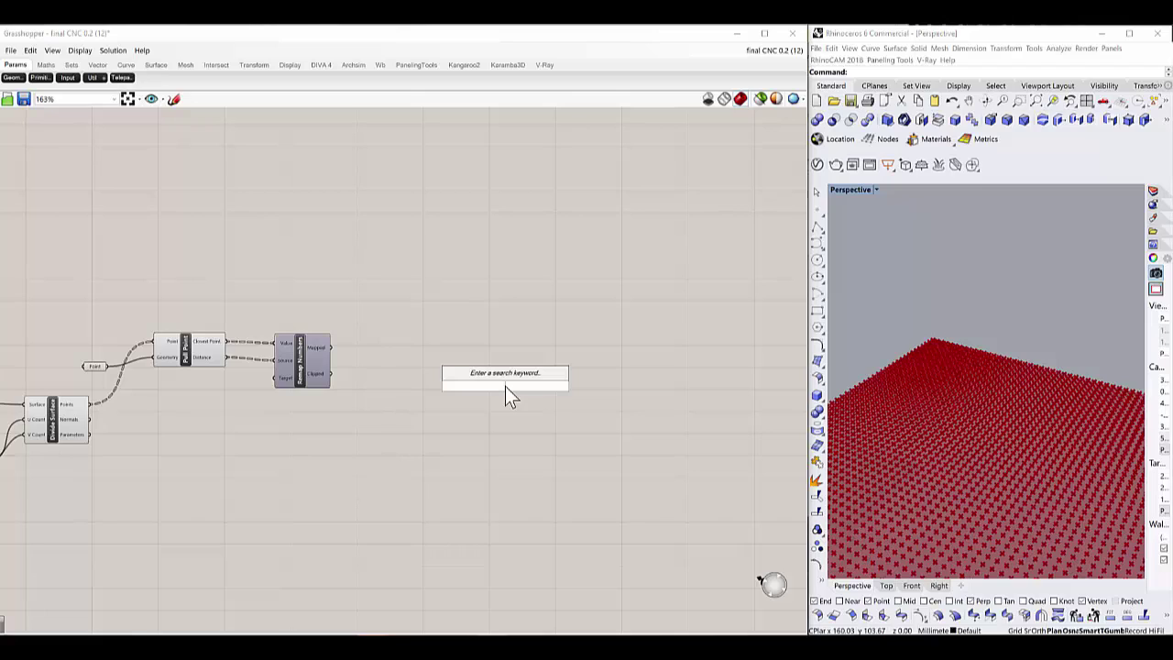
text(re)
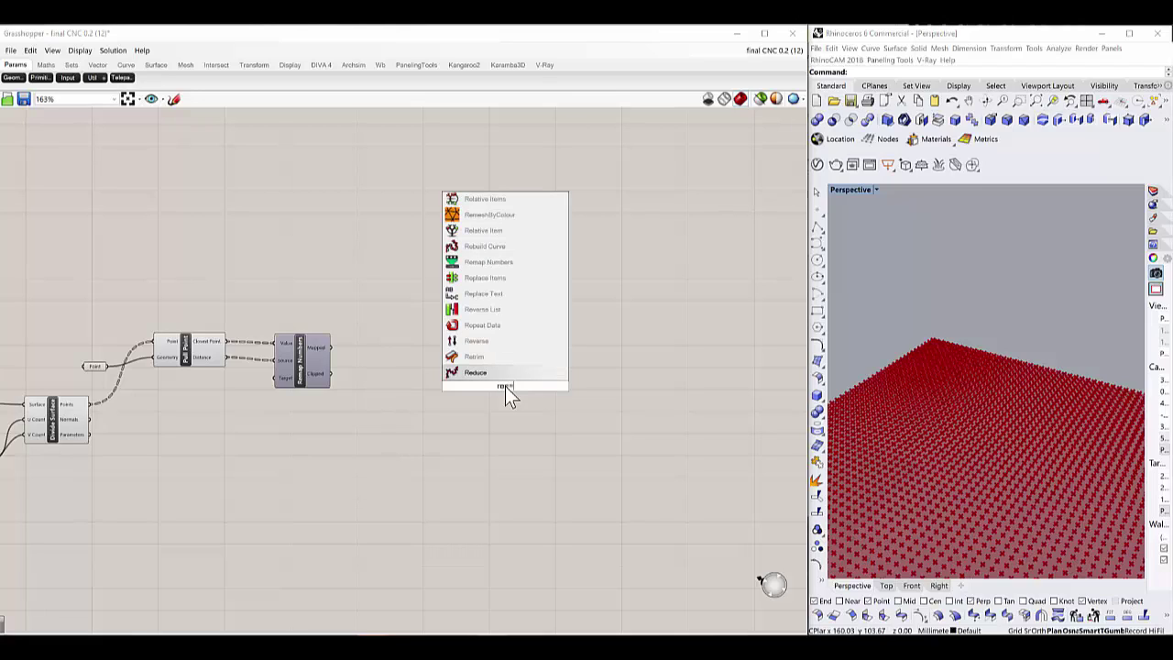
key(BackSpace)
key(BackSpace)
text(graph)
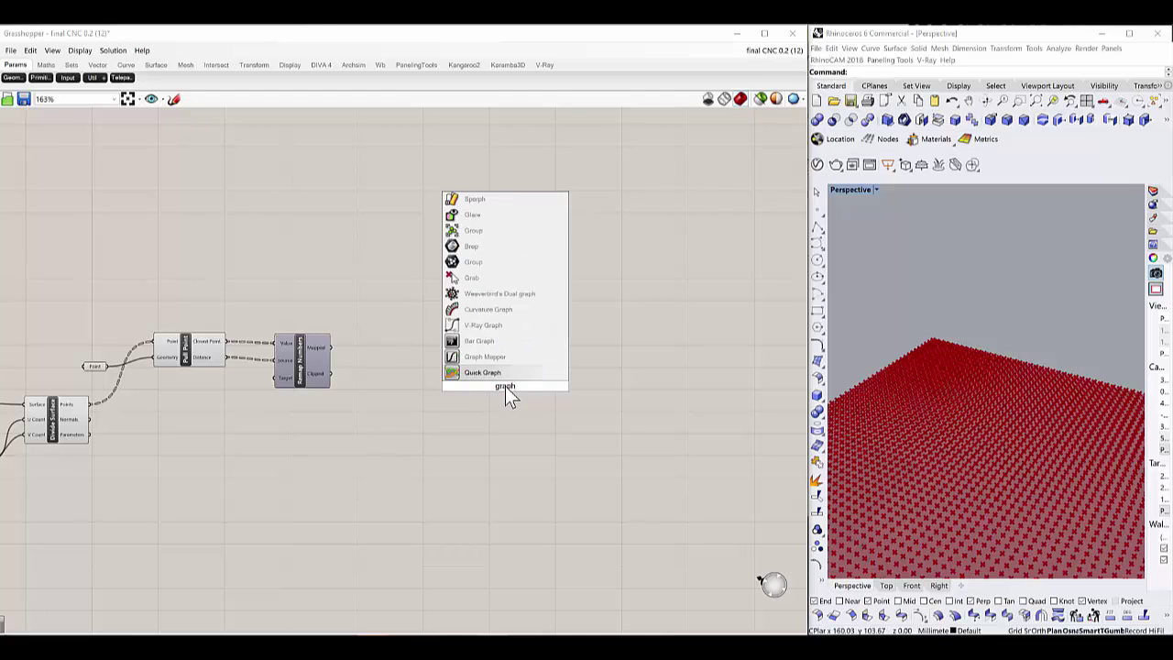
key(Up)
key(Return)
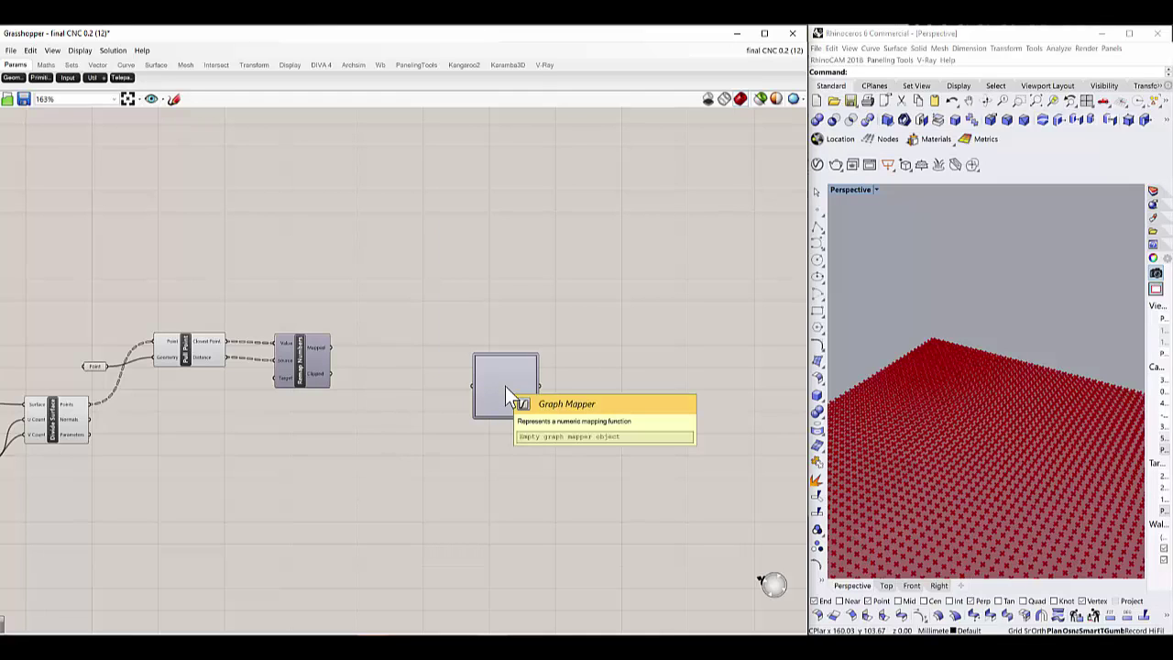
Step: Set the Graph Mapper's graph type to Sine and move it closer to Remap Numbers
right_click(489, 382)
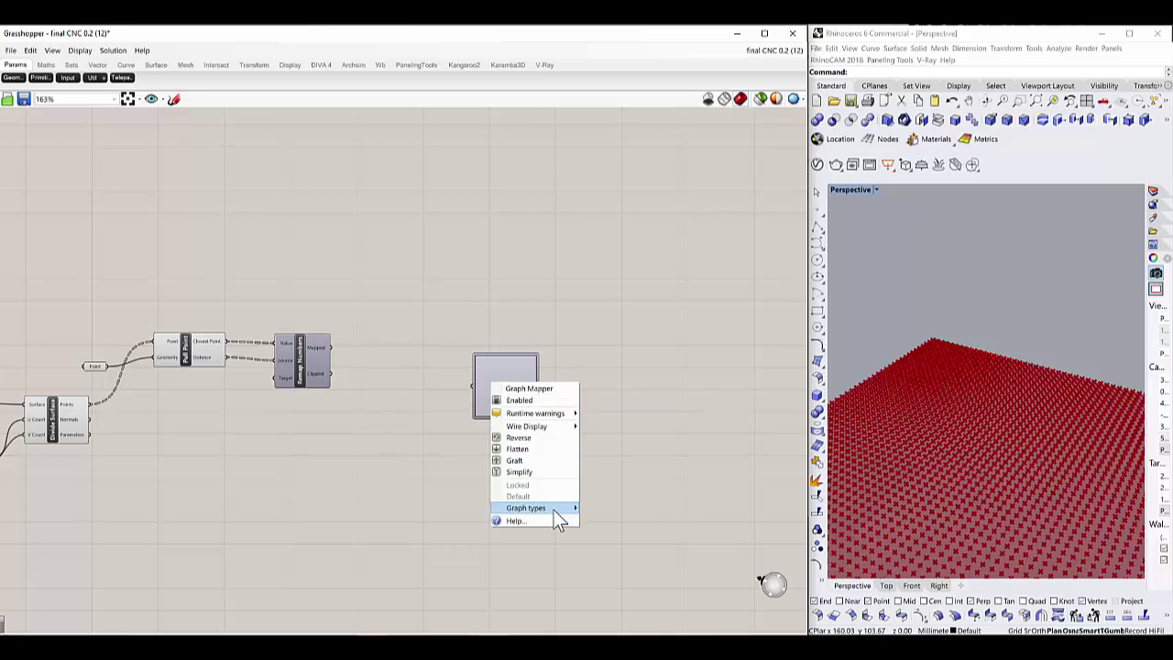
mouse_move(556, 510)
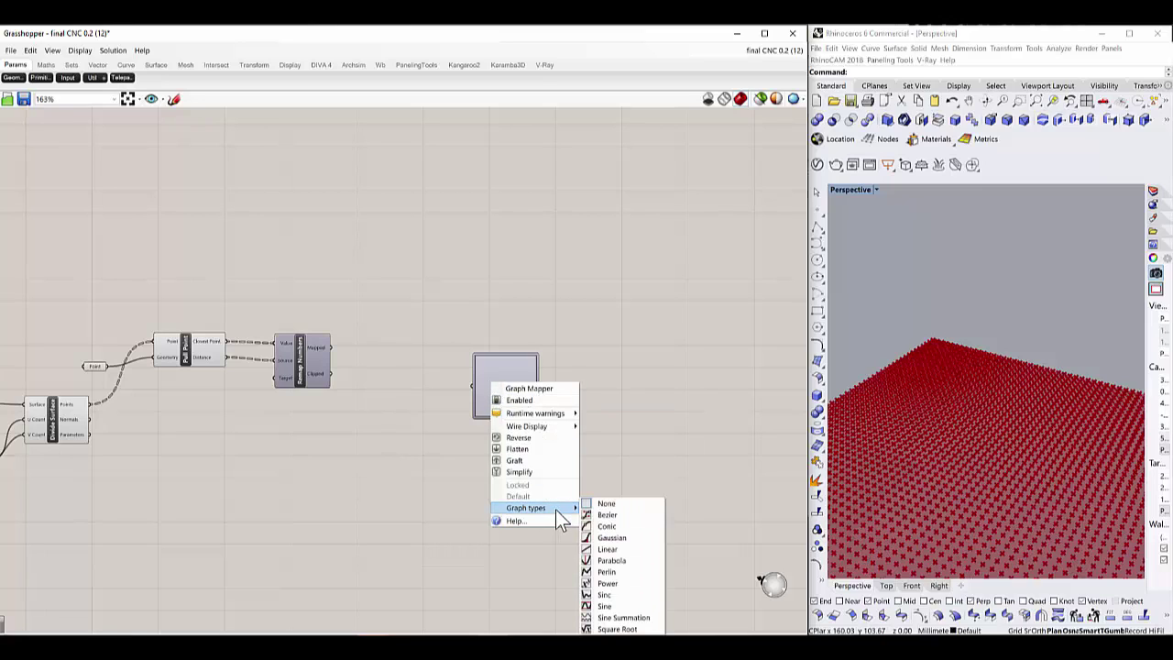
click(628, 606)
drag(501, 390, 400, 368)
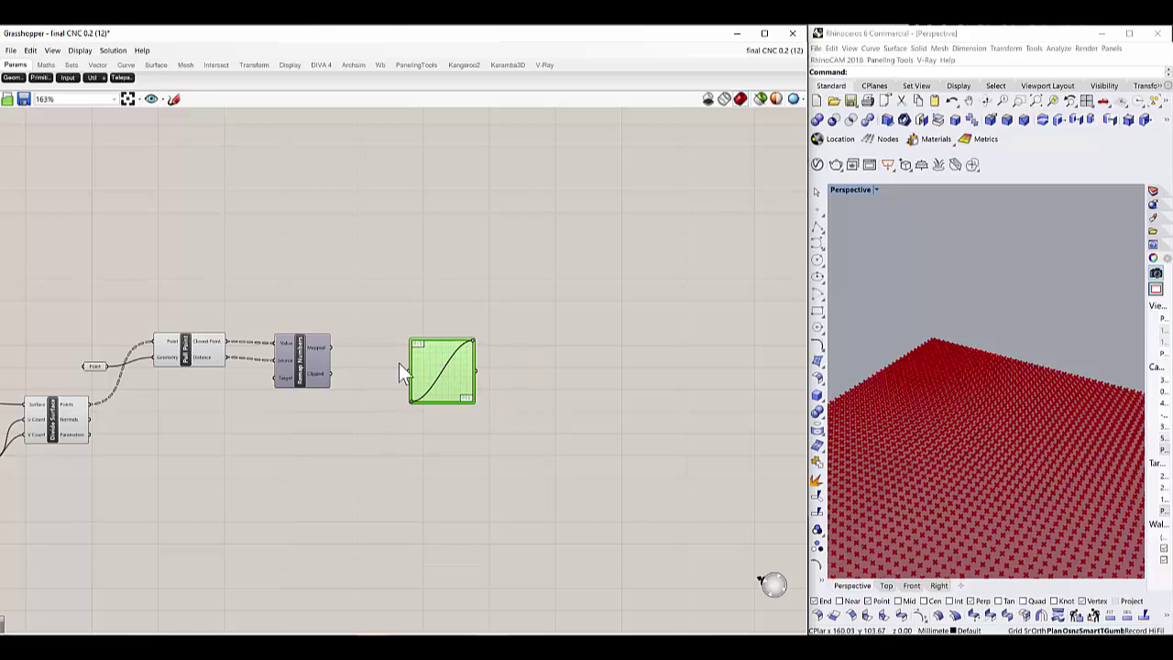
Step: Connect the Mapped output of Remap Numbers to the Graph Mapper and enlarge the graph
drag(335, 348, 411, 372)
scroll(495, 399, down, 3)
scroll(529, 414, up, 4)
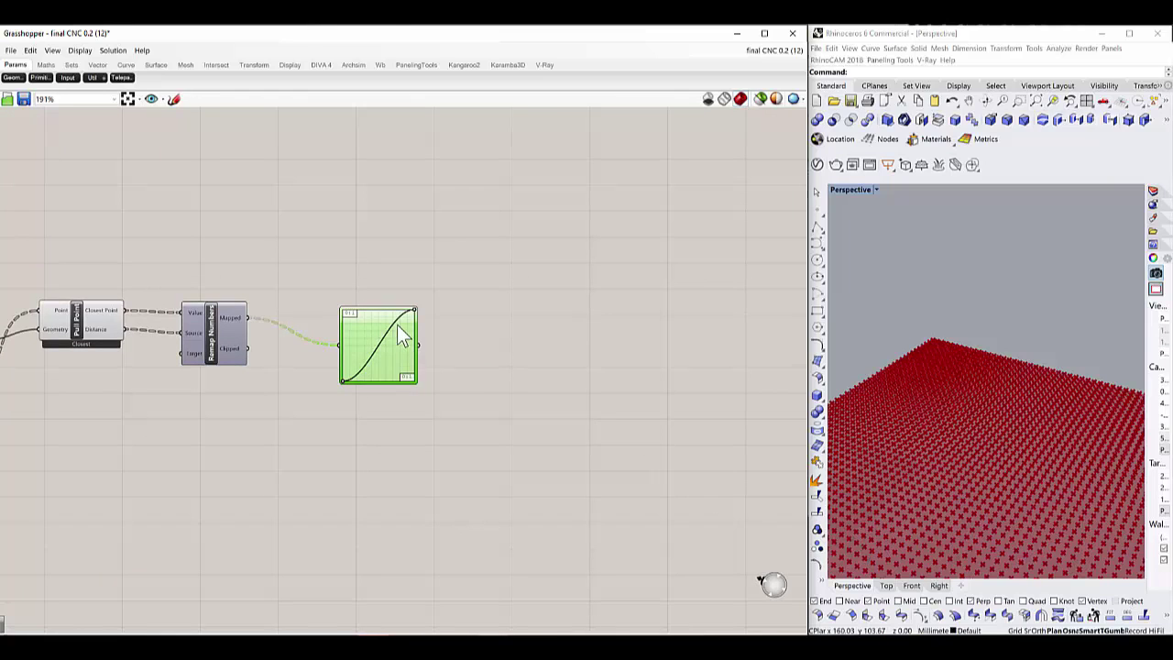
scroll(399, 335, down, 2)
mouse_move(386, 348)
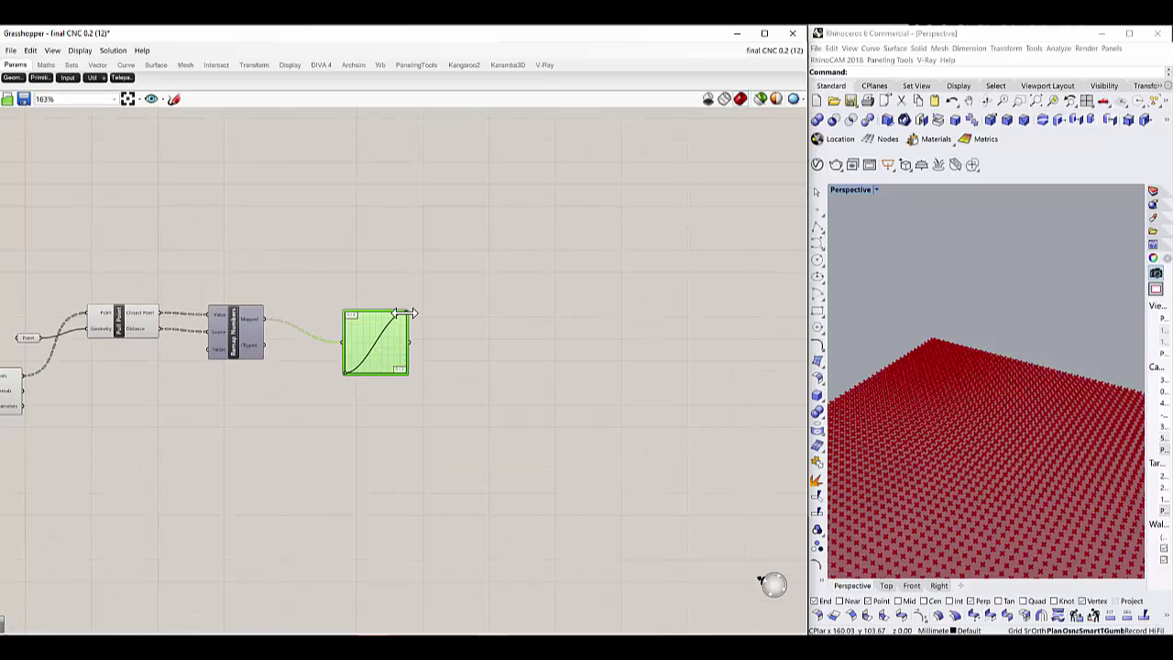
drag(399, 317, 426, 292)
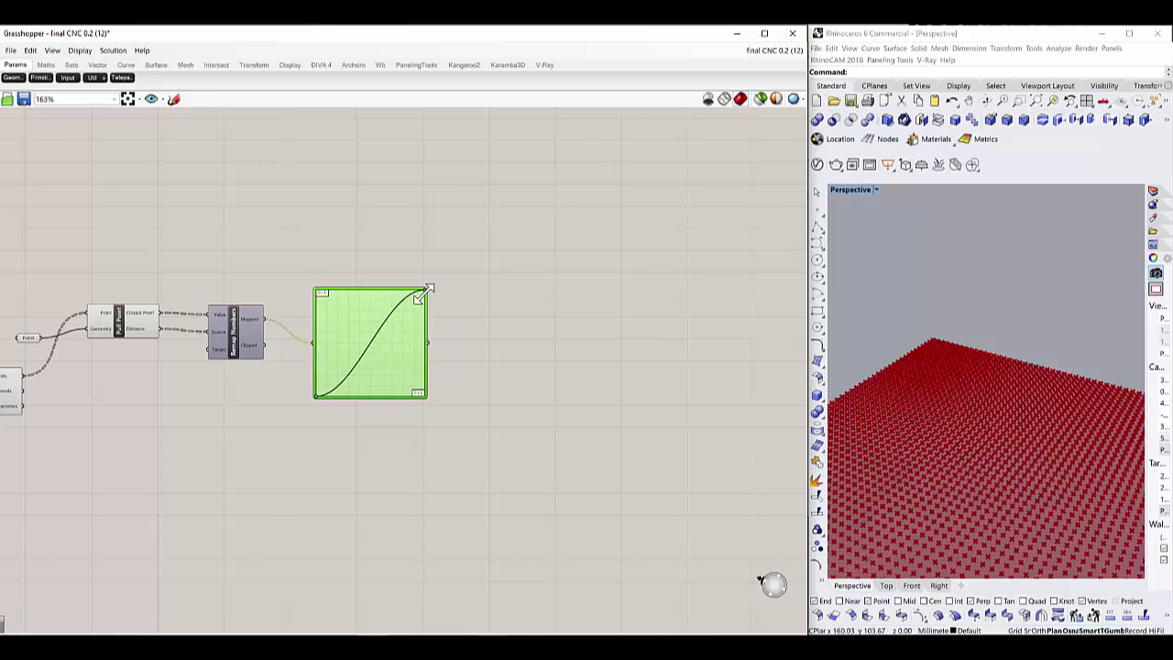
Step: Reposition the Graph Mapper and reshape its sine curve into two waves with peaks below the graph's upper edge
double_click(383, 328)
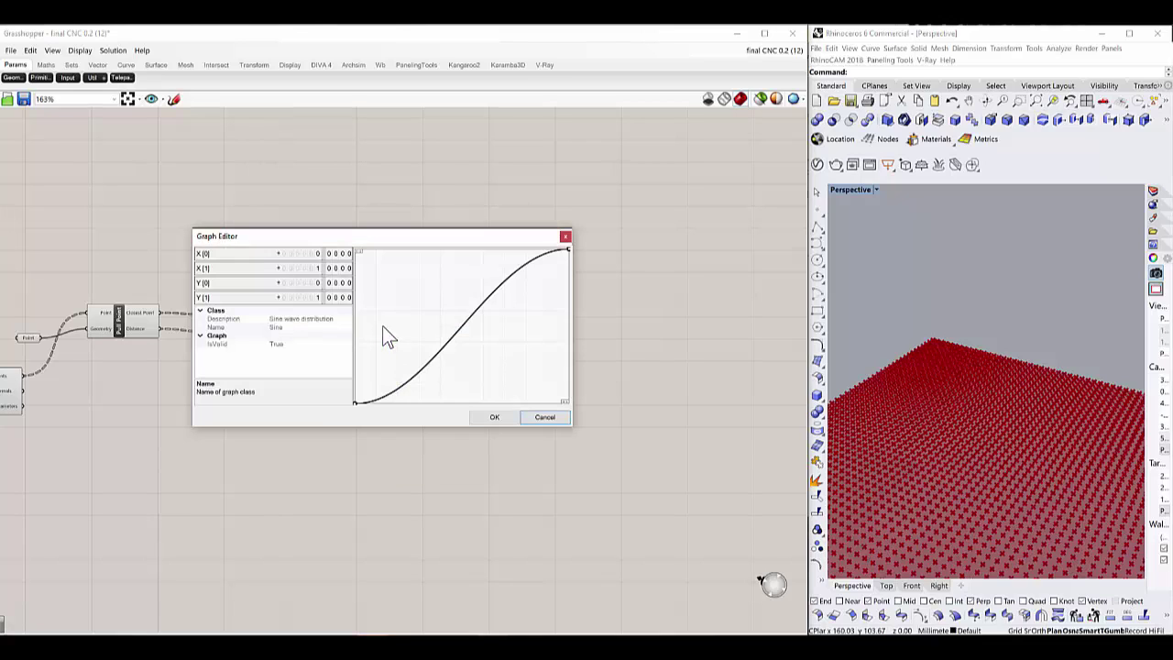
click(545, 420)
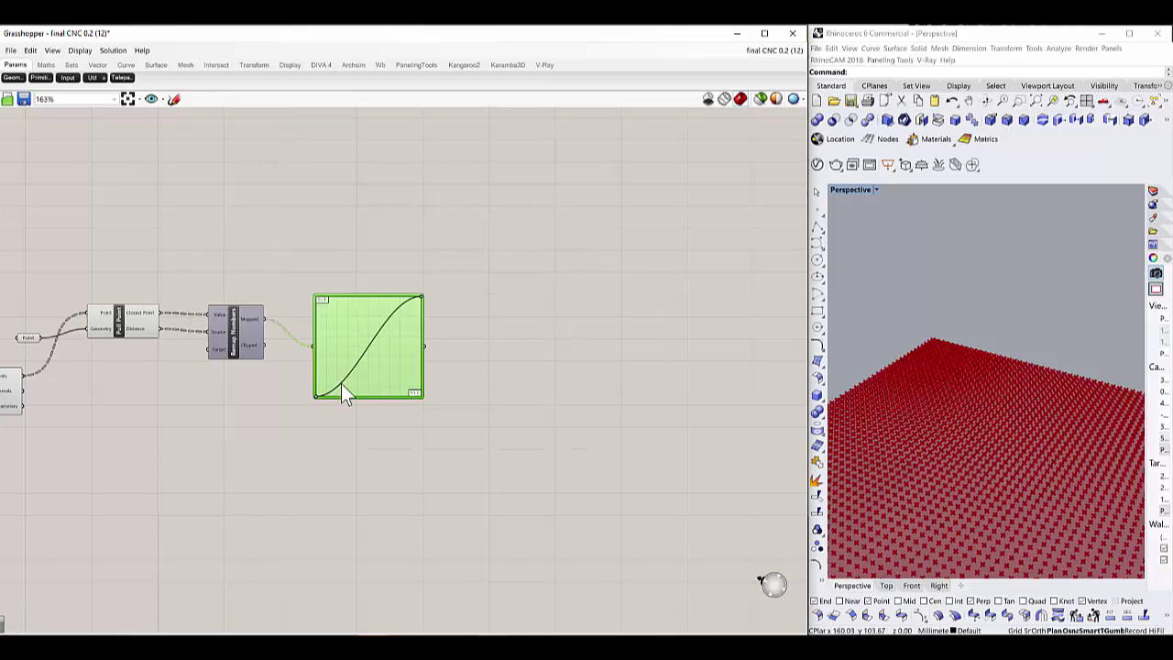
drag(341, 383, 350, 377)
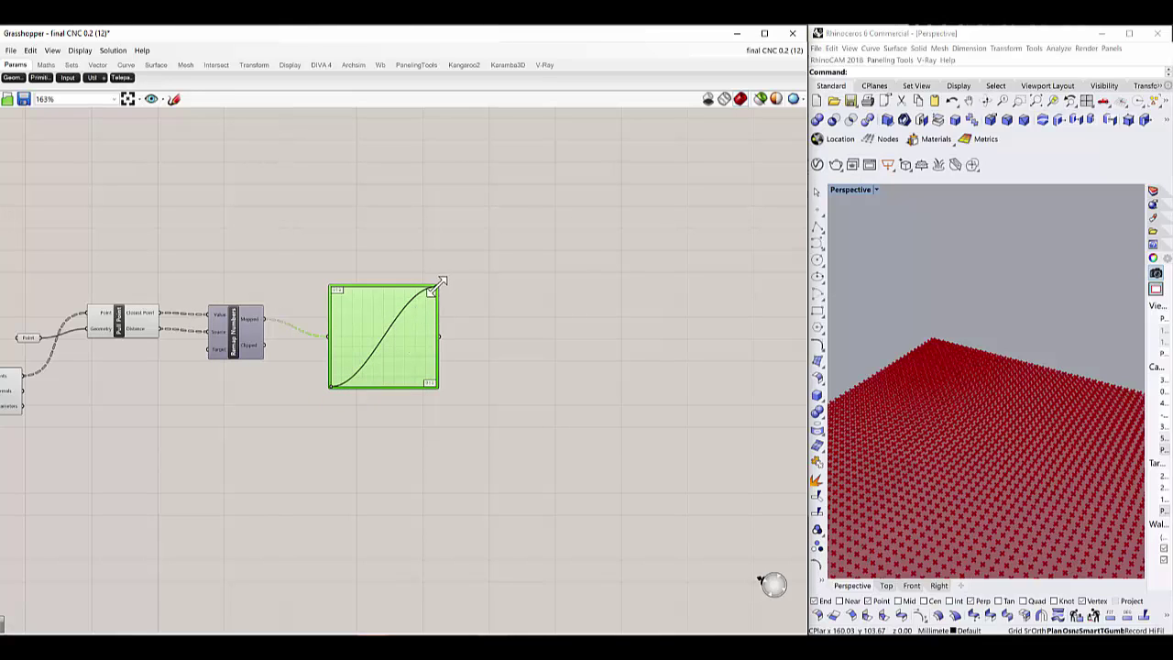
drag(435, 287, 358, 323)
Step: Review the reshaped sine graph, the chain of components feeding it and the whole point grid in the Rhino viewport
scroll(935, 463, down, 5)
scroll(907, 481, up, 3)
scroll(463, 366, down, 3)
scroll(401, 319, up, 2)
scroll(398, 316, down, 5)
scroll(357, 311, up, 3)
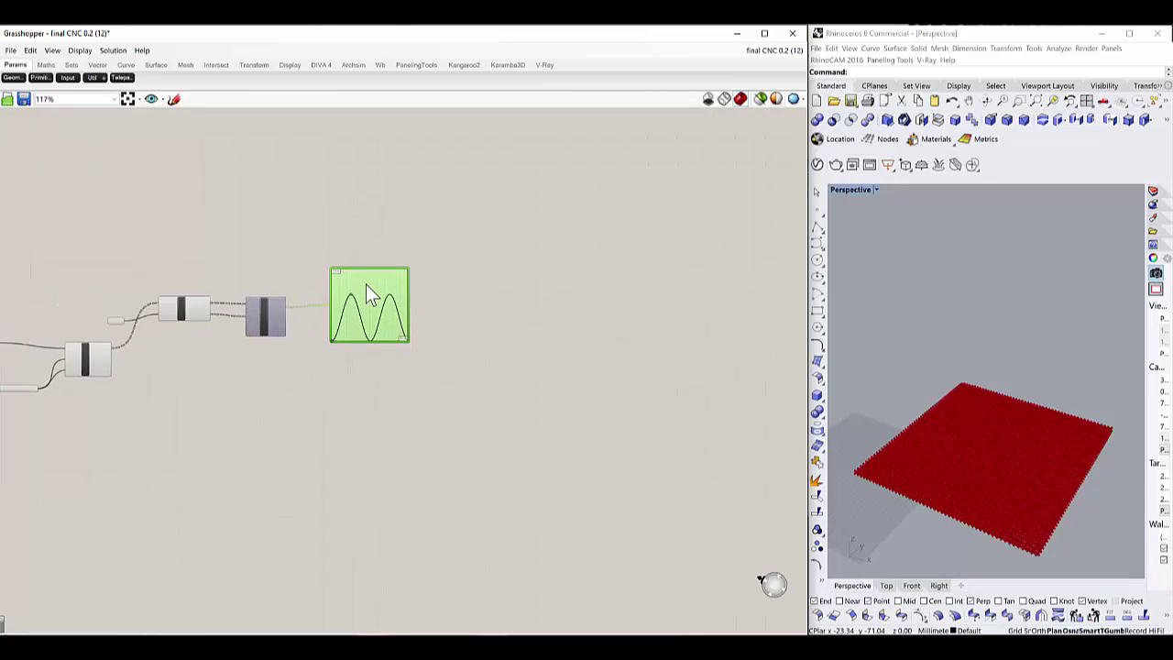
scroll(432, 311, up, 4)
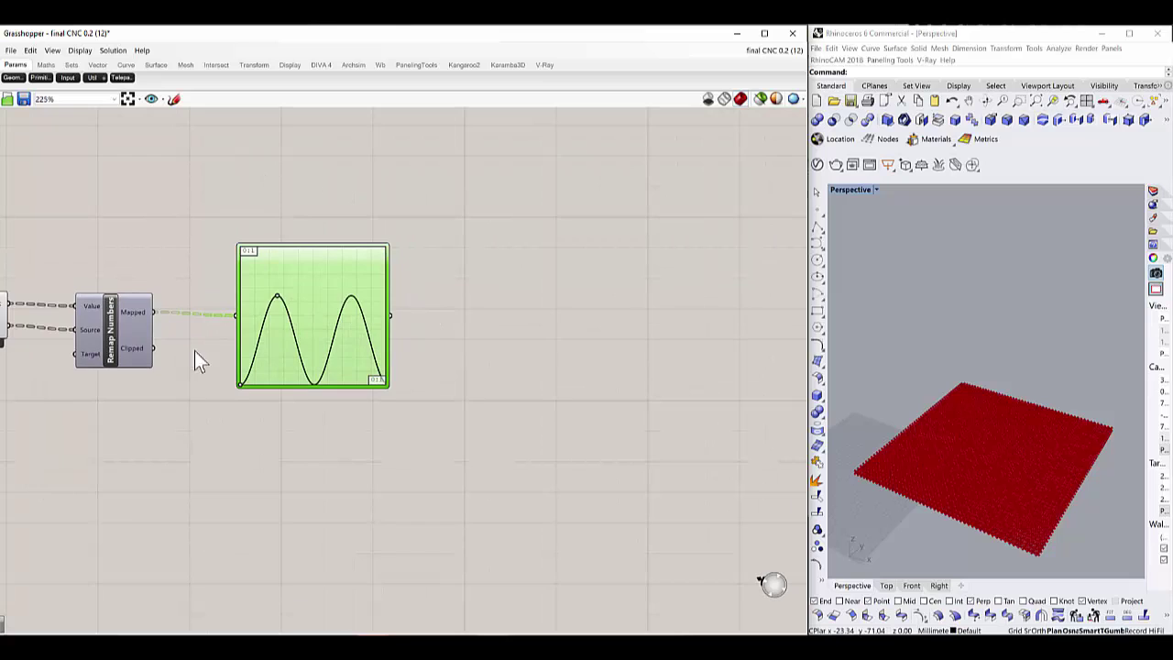
scroll(230, 341, down, 3)
scroll(305, 344, down, 3)
click(306, 353)
scroll(400, 383, up, 4)
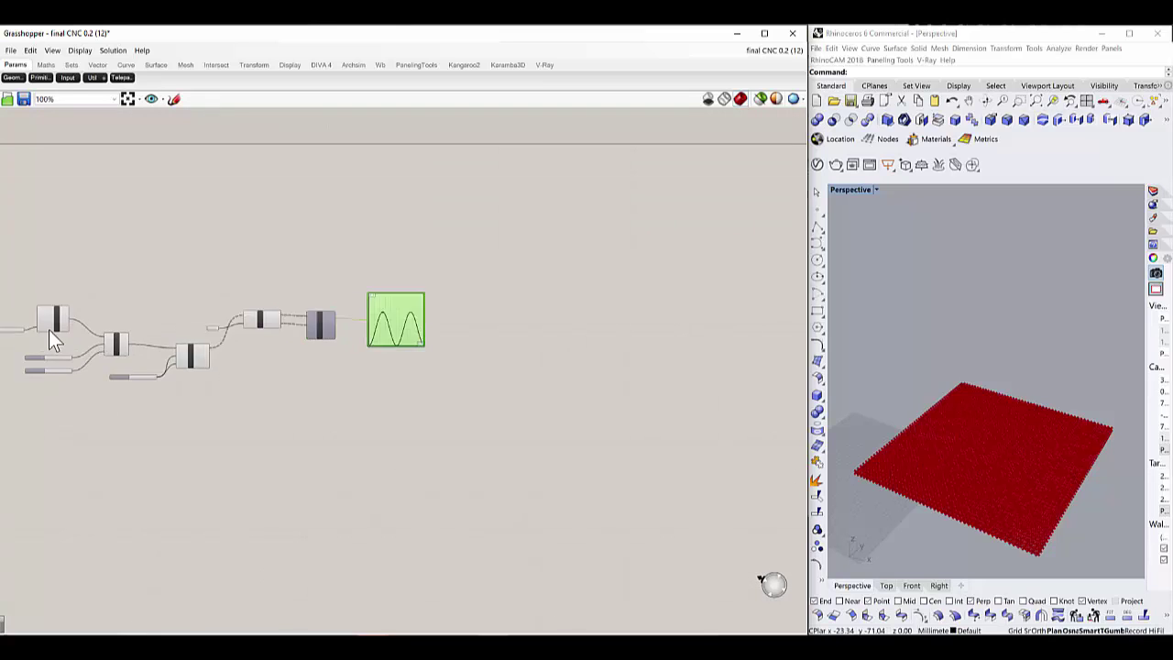
Step: Add a Multiplication component to the lower right of the Graph Mapper
scroll(380, 385, up, 2)
scroll(369, 388, down, 3)
scroll(539, 390, up, 2)
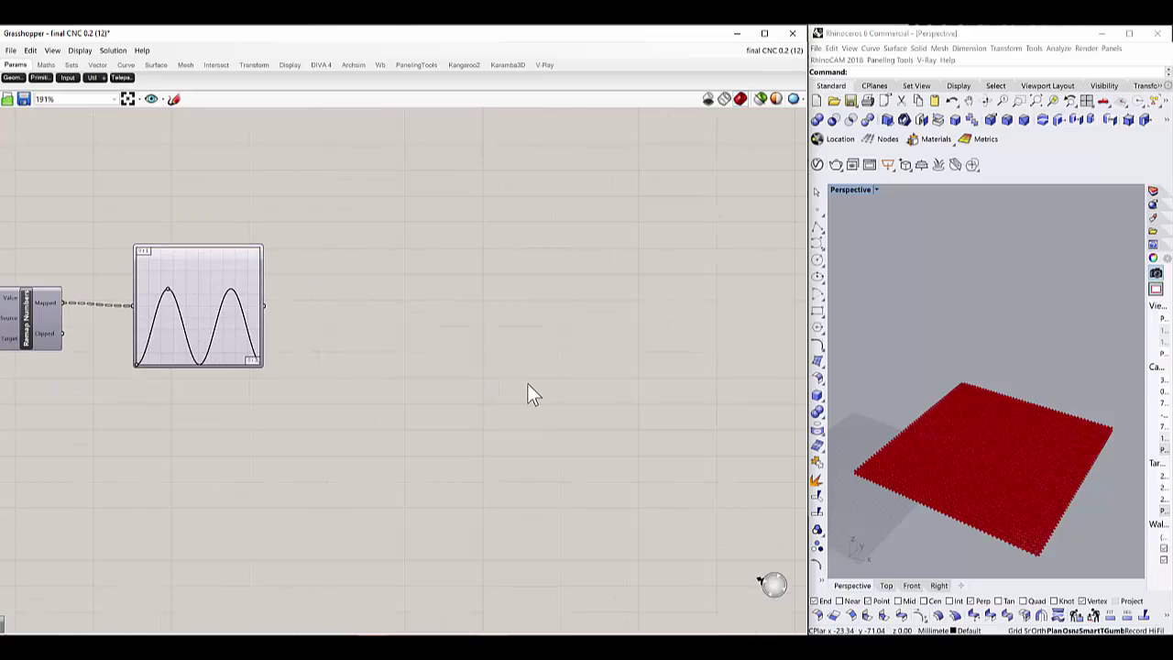
double_click(517, 392)
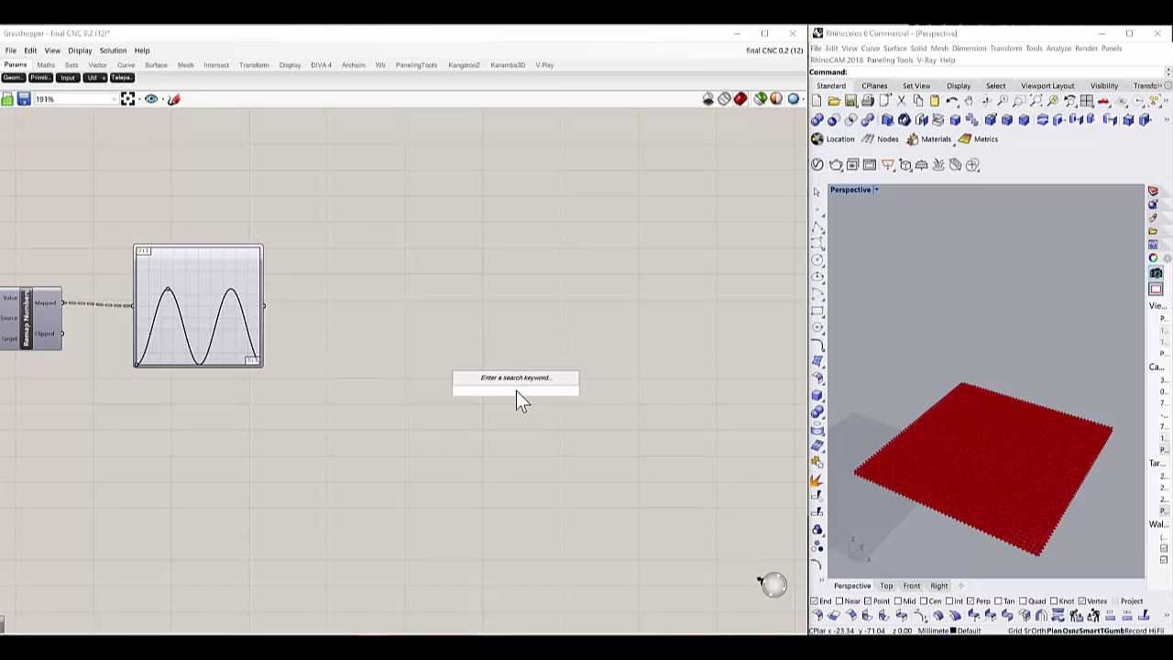
text(mul)
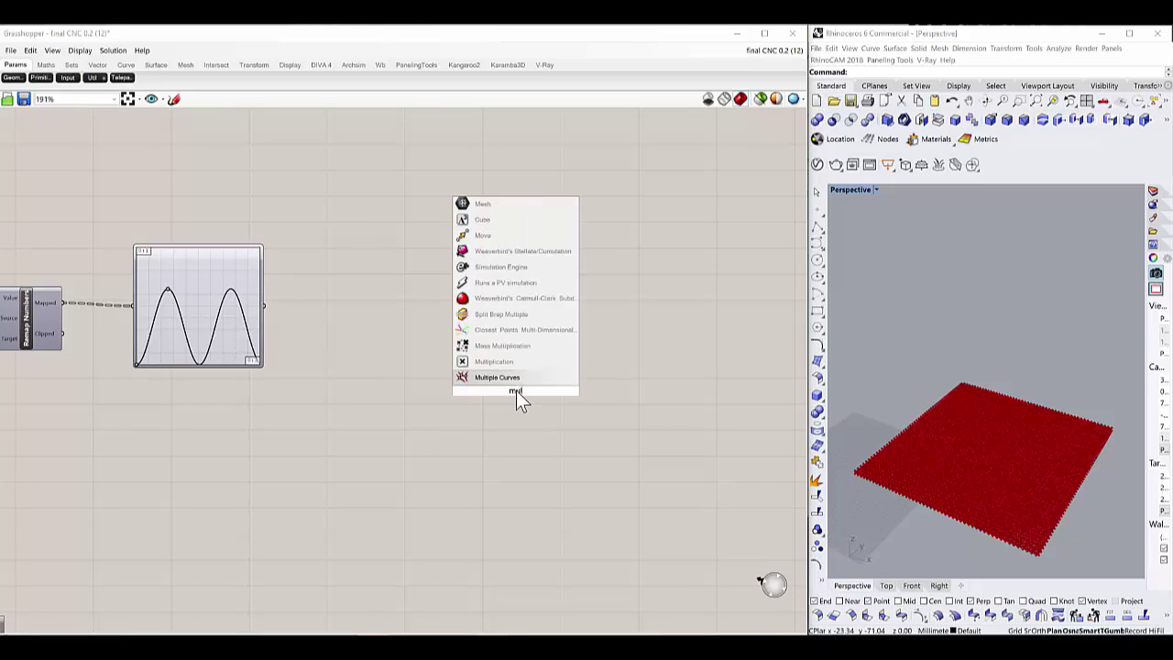
key(Up)
key(Return)
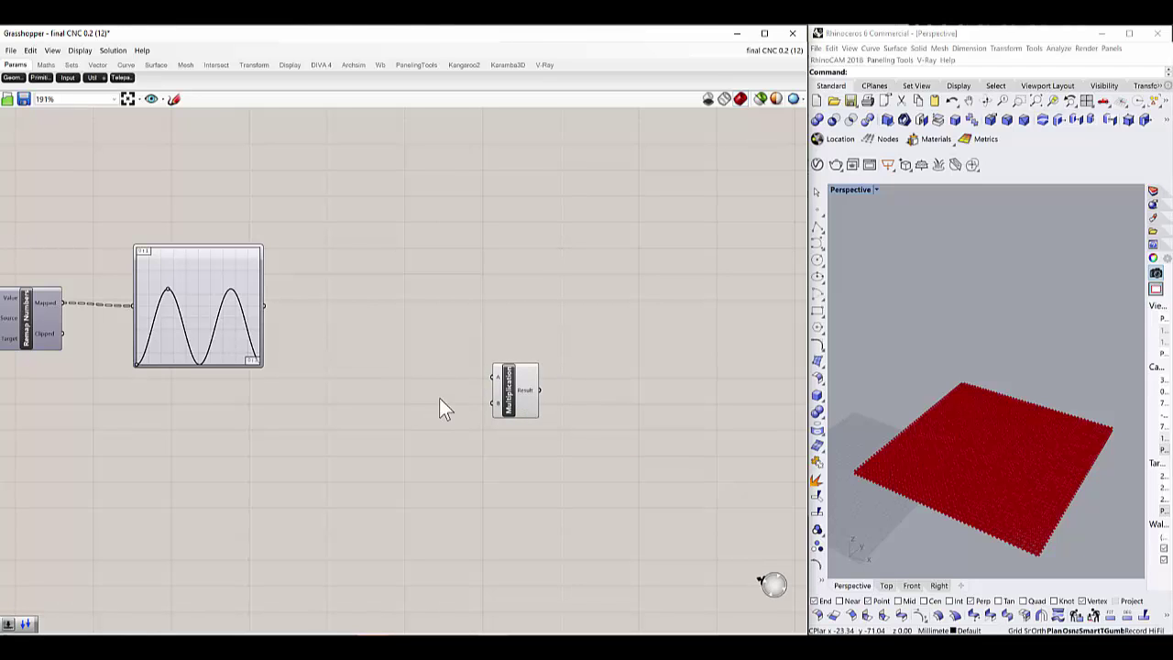
Step: Move the Multiplication component closer to the Graph Mapper and connect the Graph Mapper output to its A input
drag(515, 389, 411, 389)
drag(264, 305, 389, 375)
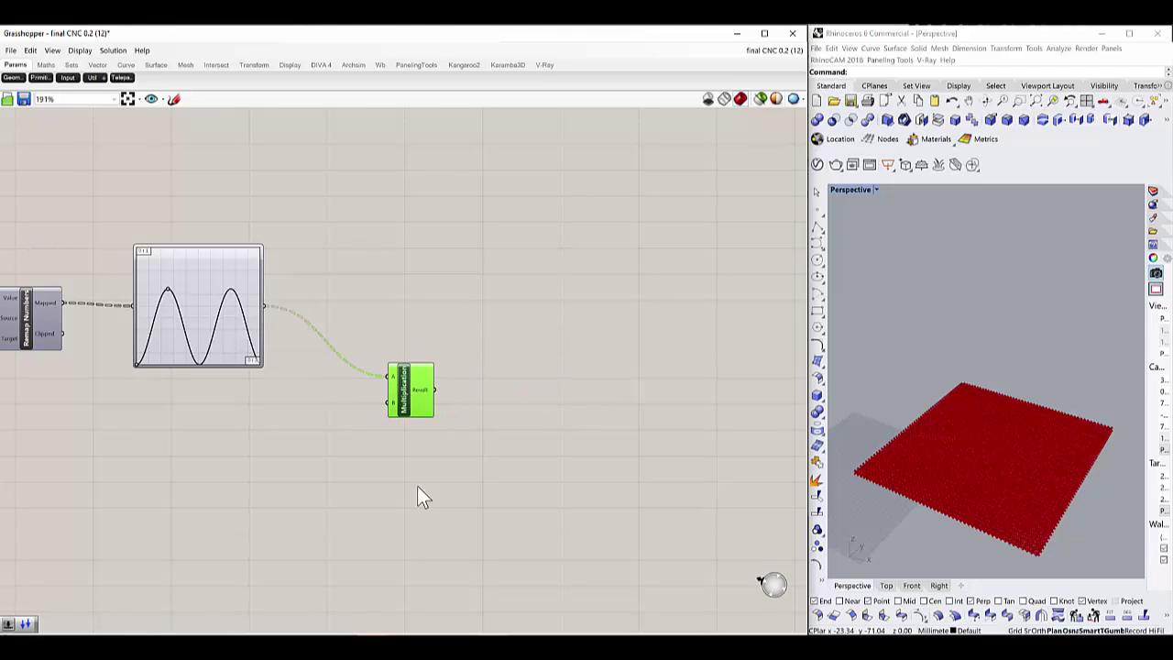
scroll(417, 476, down, 4)
scroll(404, 412, up, 5)
Step: Add a number slider set to 38 below the Graph Mapper and connect it to the Multiplication component's B input
double_click(326, 442)
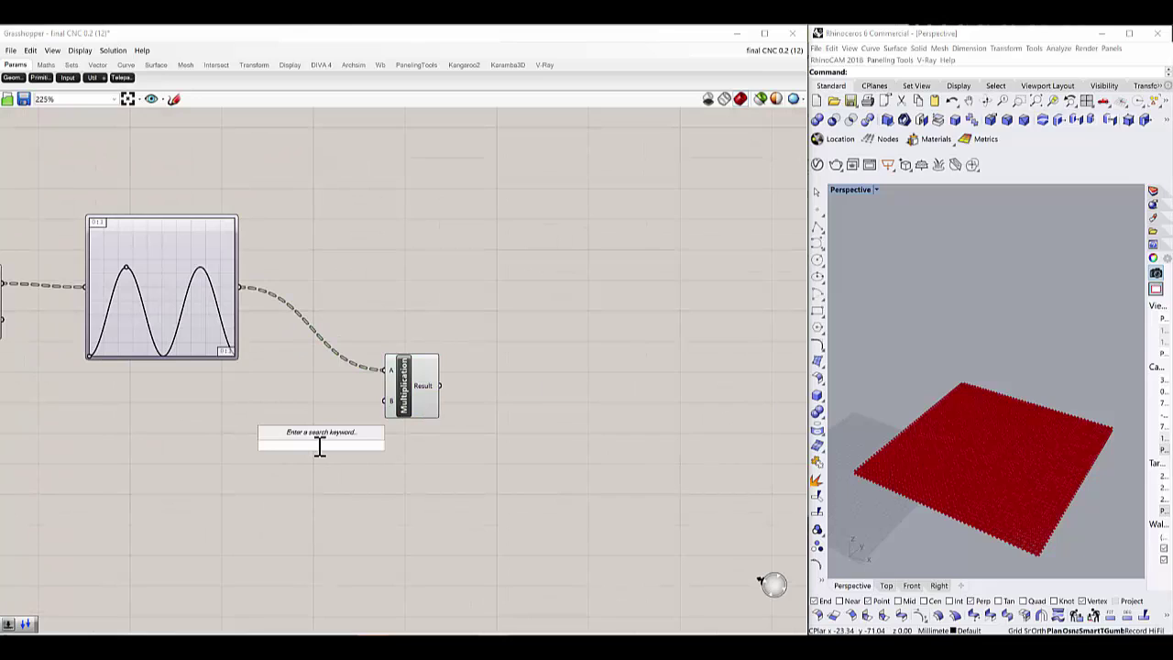
text(38)
key(Return)
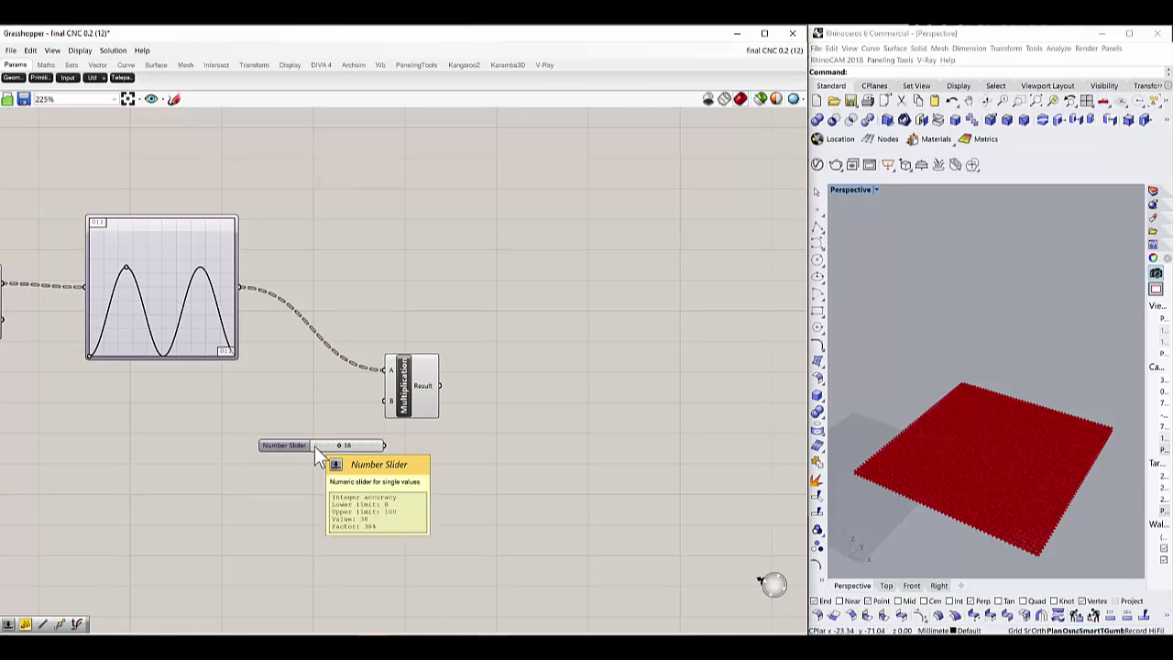
drag(305, 449, 211, 450)
drag(289, 448, 385, 401)
scroll(395, 398, down, 3)
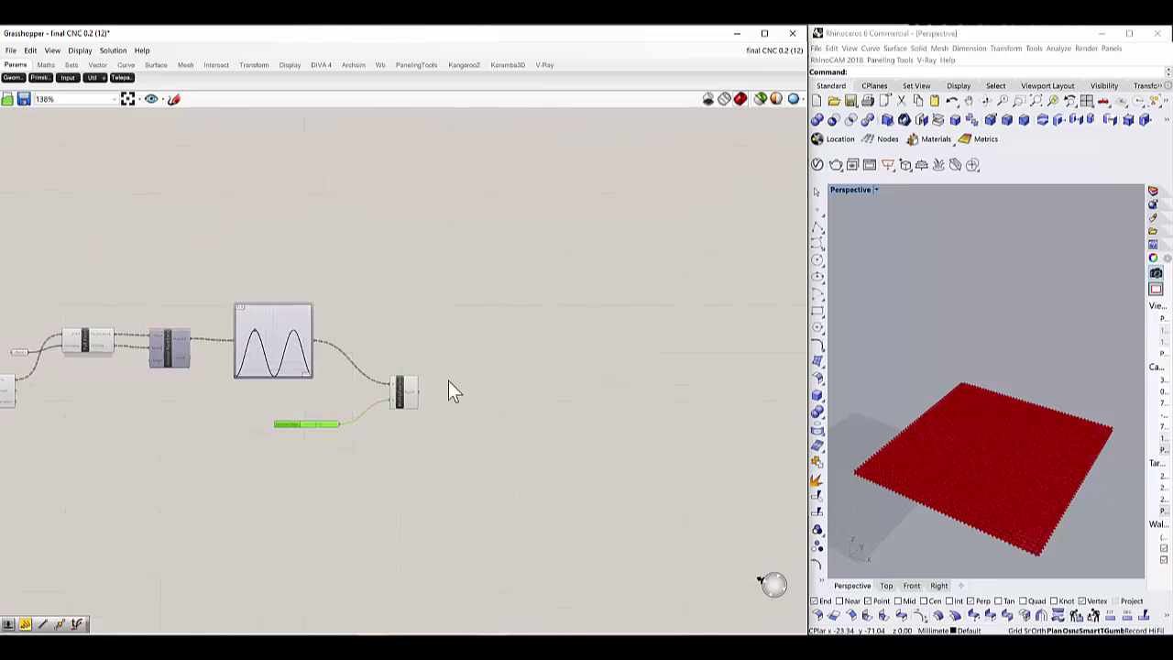
Step: Add an Amplitude component beyond the Multiplication and connect the Multiplication result to its Amplitude input
scroll(449, 385, up, 3)
click(341, 409)
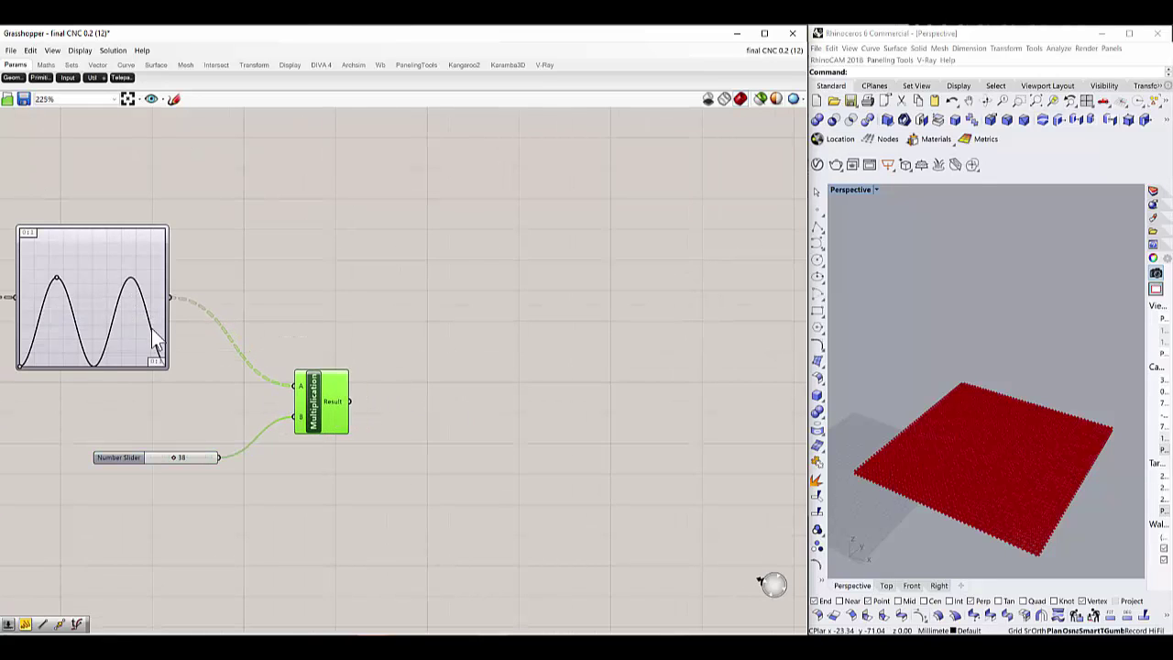
scroll(152, 328, down, 4)
scroll(46, 327, up, 3)
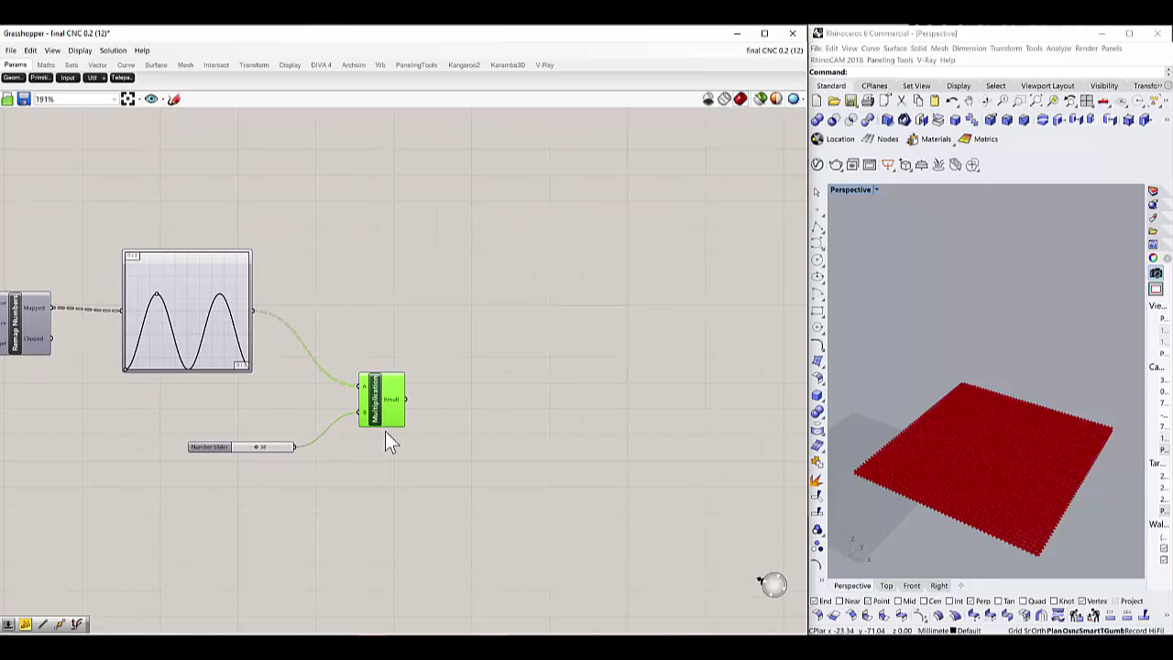
scroll(401, 439, up, 2)
scroll(426, 413, up, 3)
click(426, 413)
double_click(447, 437)
text(amplitude)
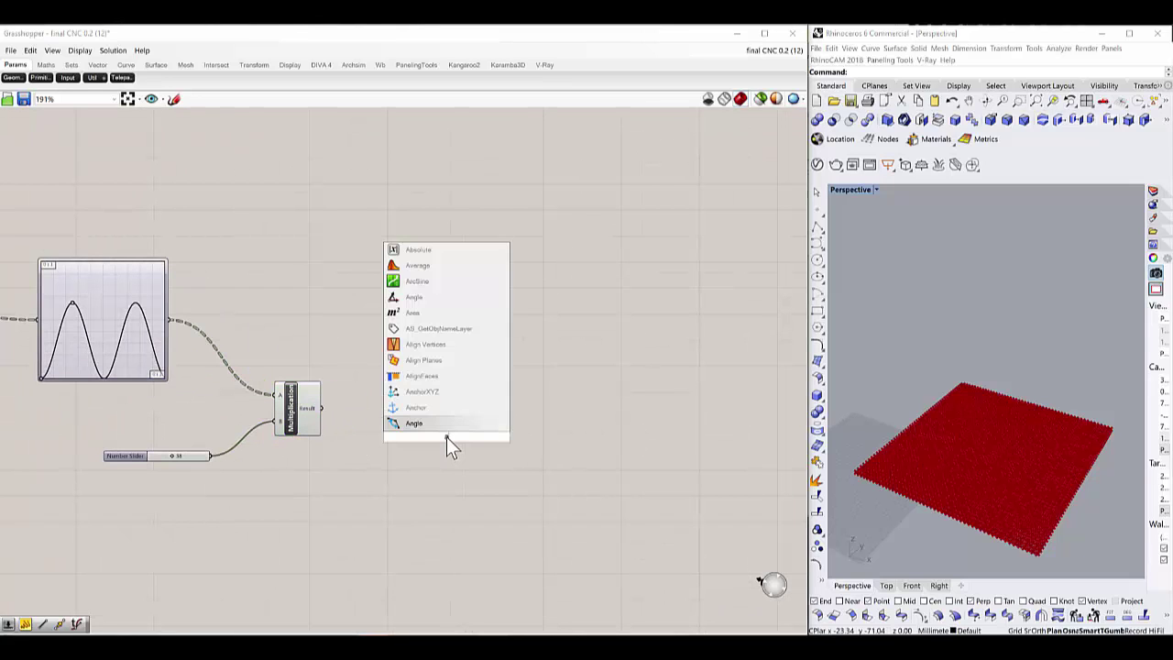
key(Return)
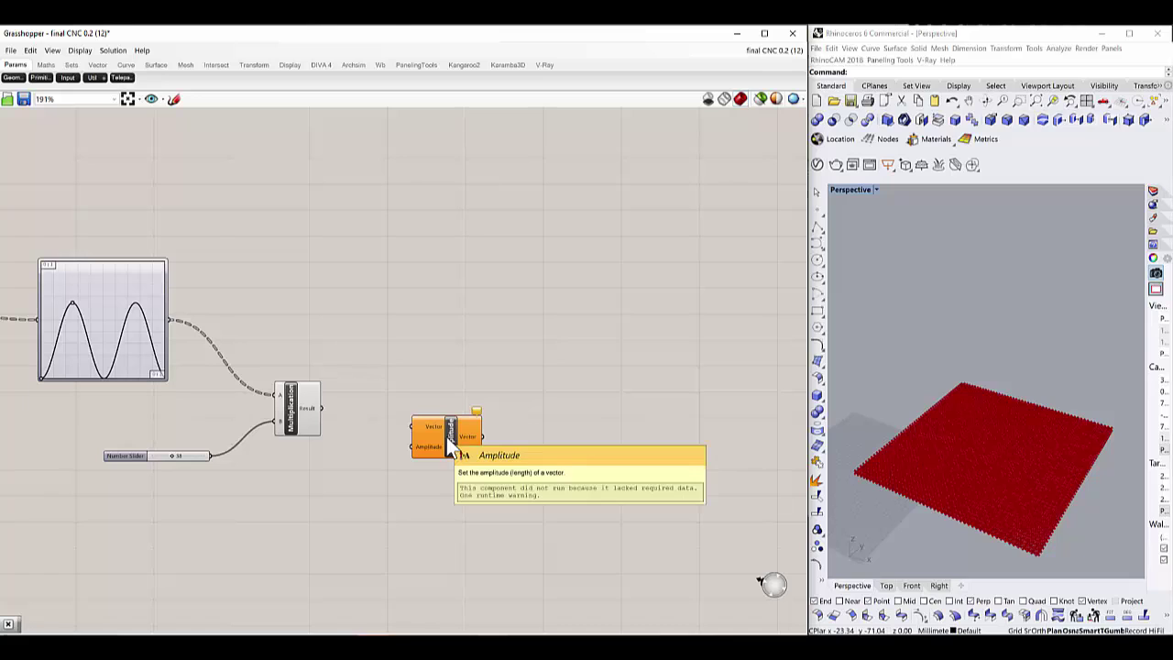
drag(465, 444, 493, 384)
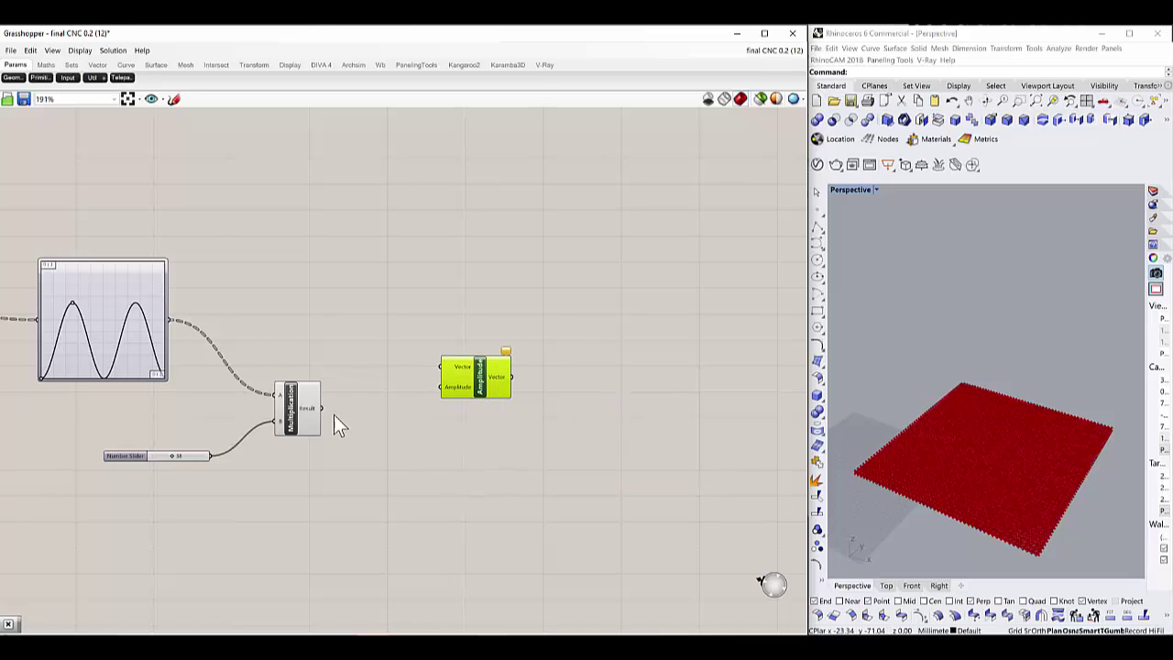
drag(323, 408, 428, 382)
Step: Add a Unit Z component above the Multiplication and connect its unit vector to the Amplitude component's Vector input
double_click(328, 344)
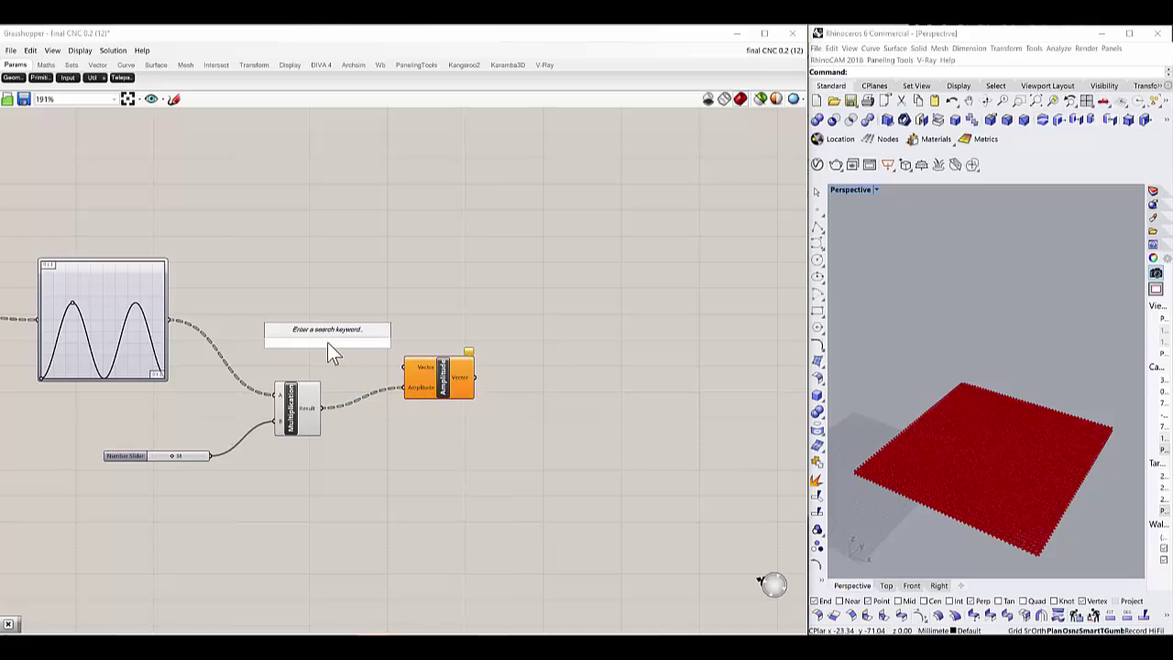
text(z)
key(Return)
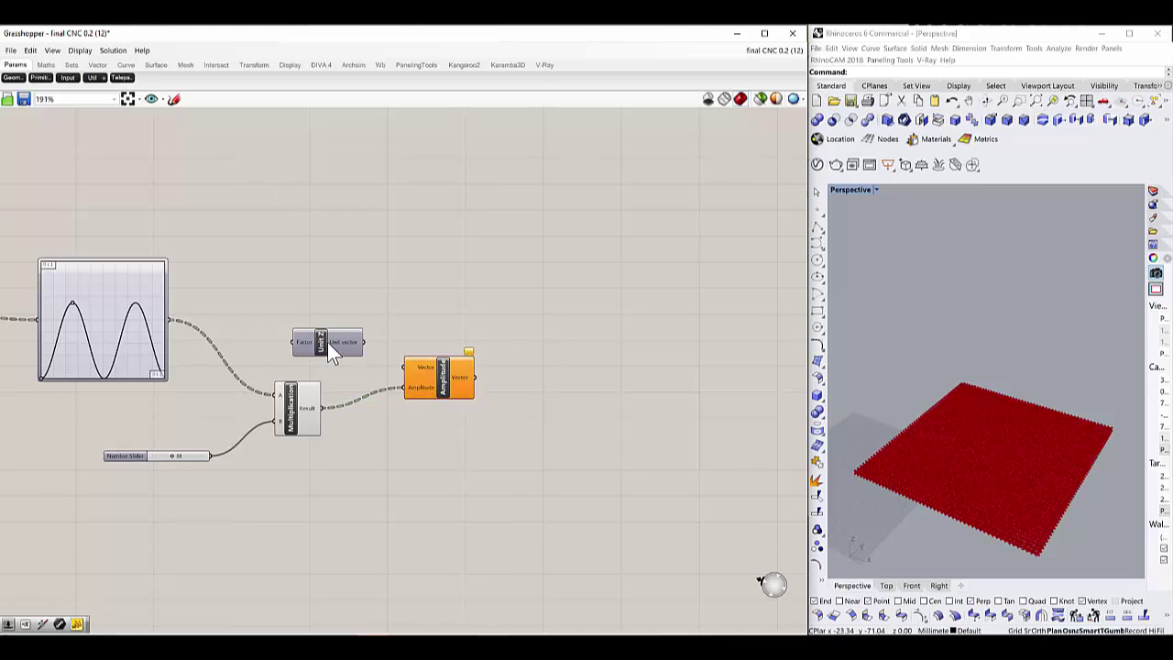
drag(364, 341, 419, 380)
click(465, 382)
scroll(369, 399, down, 4)
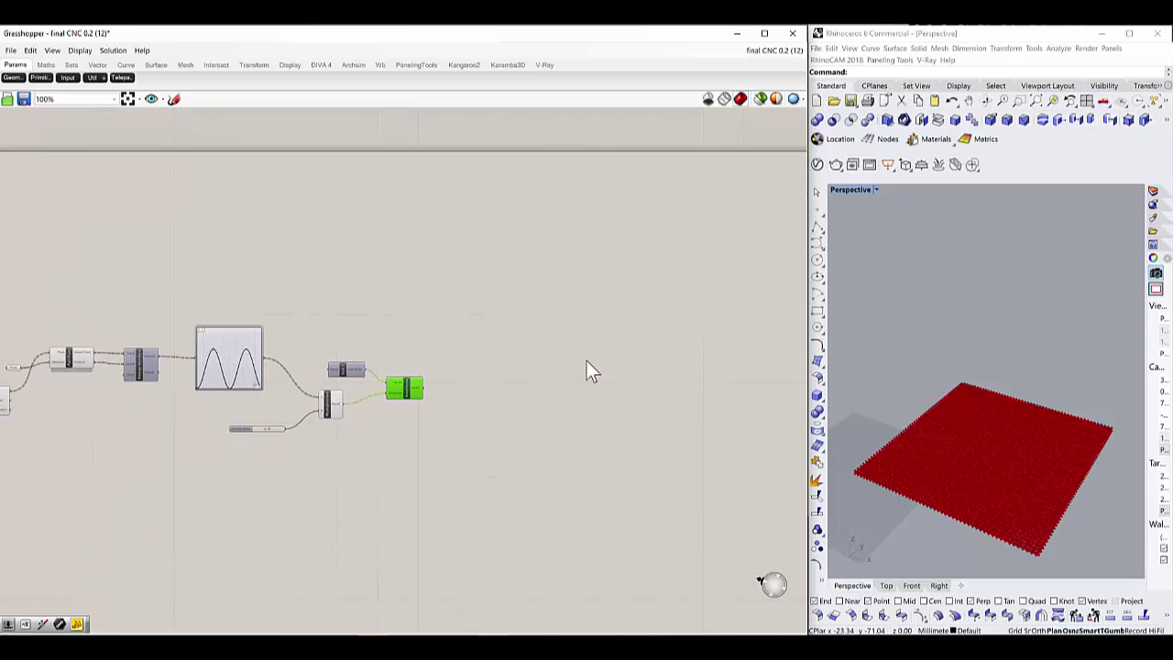
Step: Add a Move component after the Amplitude component and connect the Amplitude's Vector output to its Motion input
scroll(586, 360, up, 4)
click(413, 440)
double_click(401, 461)
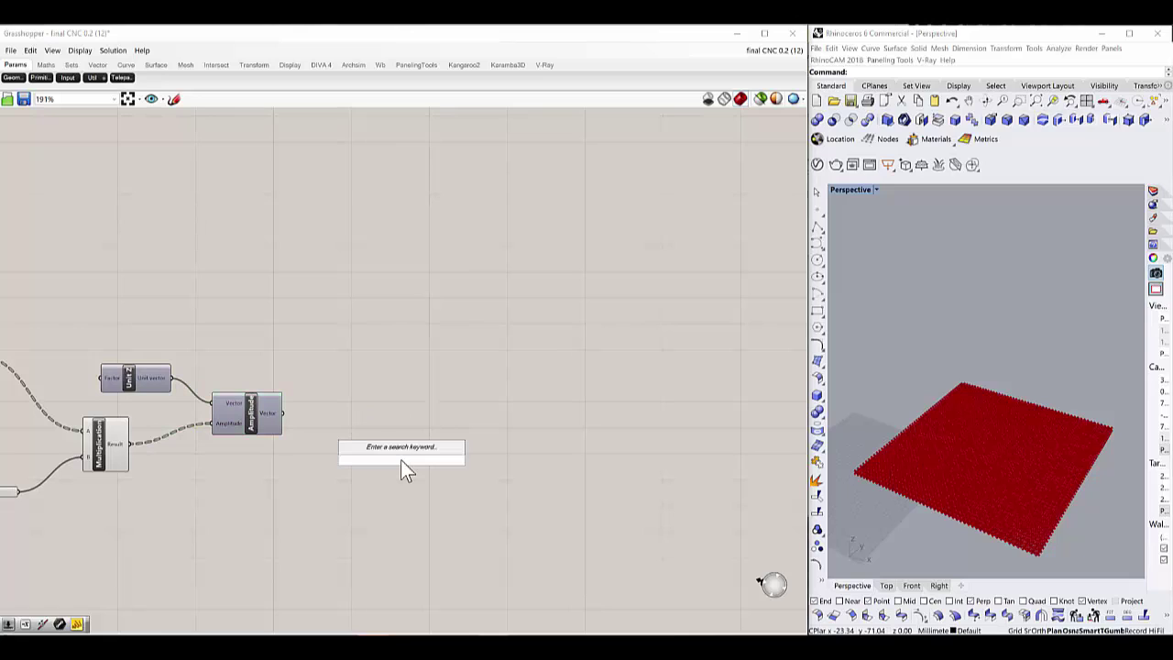
text(move)
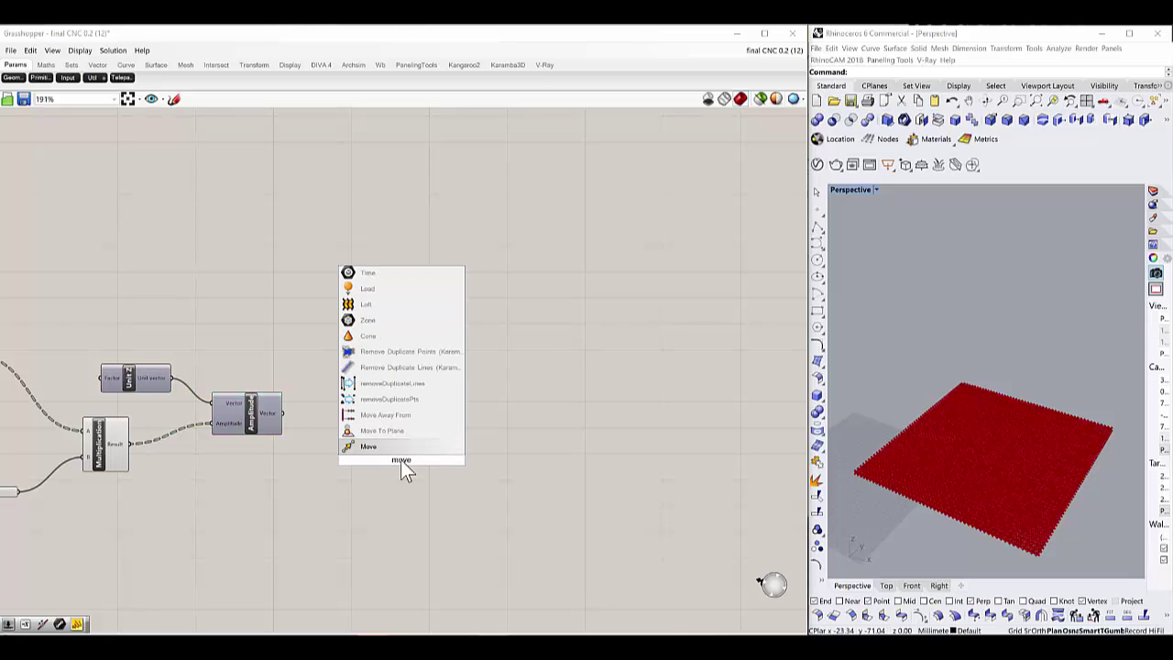
key(Return)
drag(284, 413, 364, 467)
Step: Connect the Points output of Divide Surface to the Geometry input of the Move component
scroll(366, 470, down, 5)
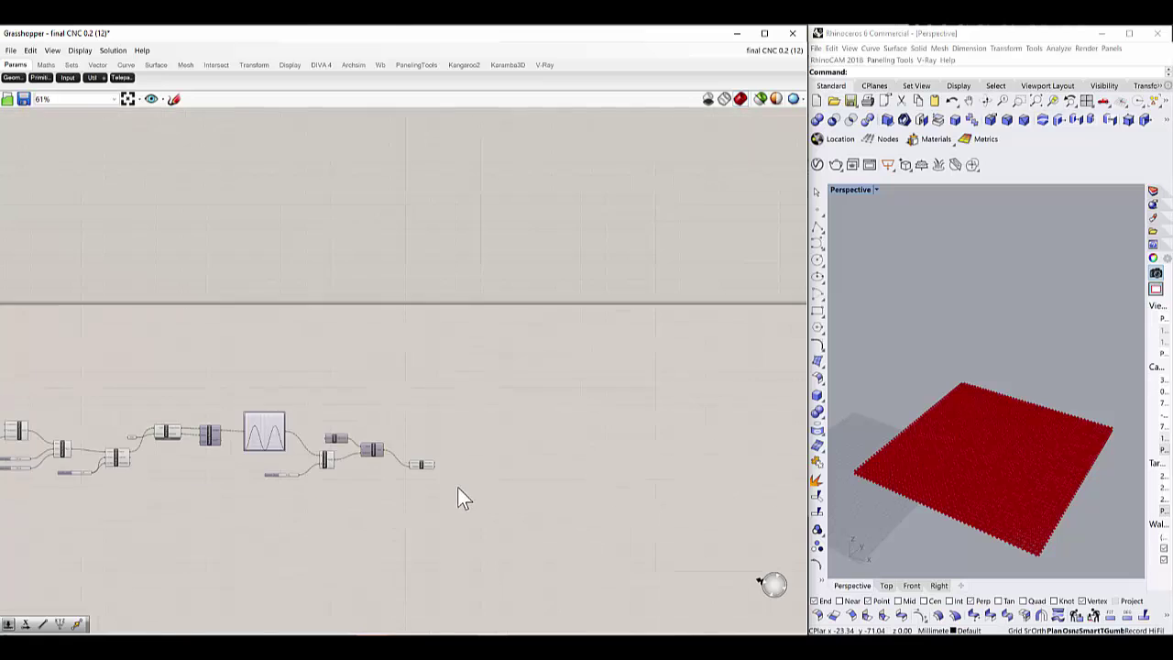
scroll(128, 455, up, 6)
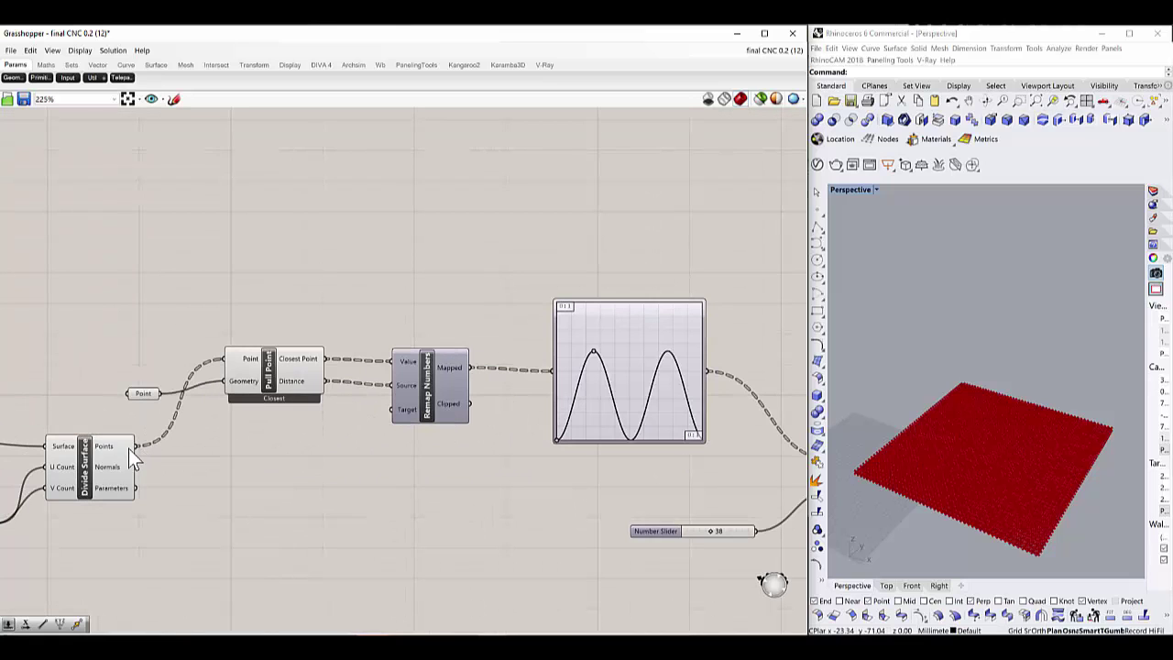
scroll(214, 479, down, 4)
scroll(564, 480, up, 3)
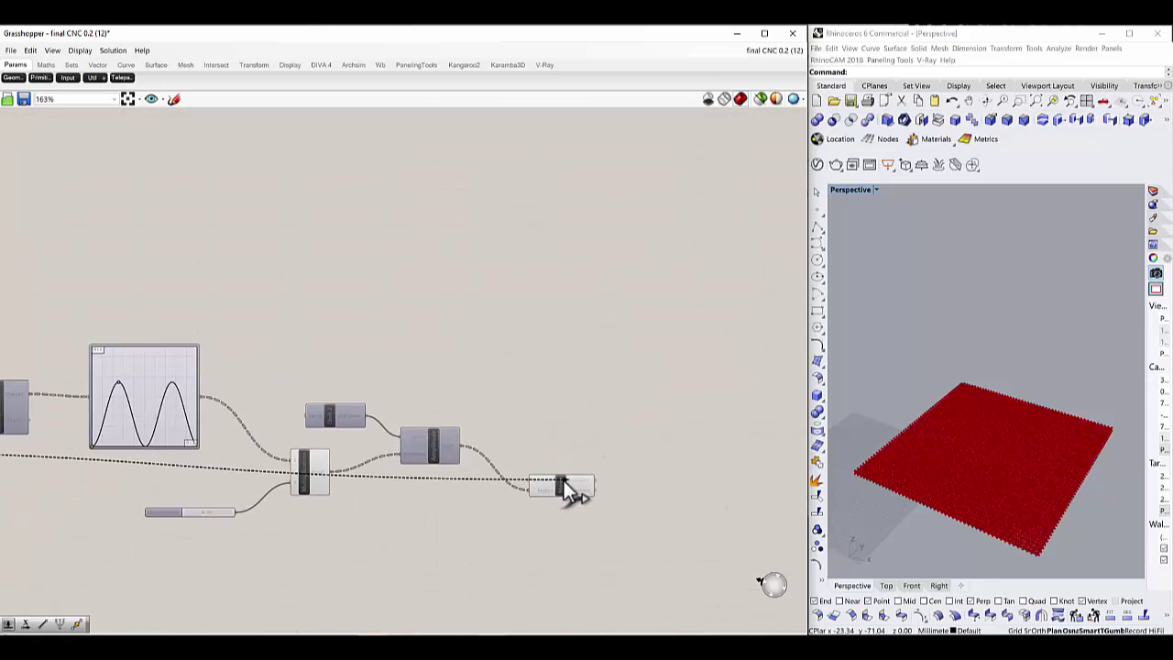
scroll(564, 480, up, 5)
Step: Examine the shape of the displaced point grid up close in the Rhino viewport
scroll(1038, 495, down, 3)
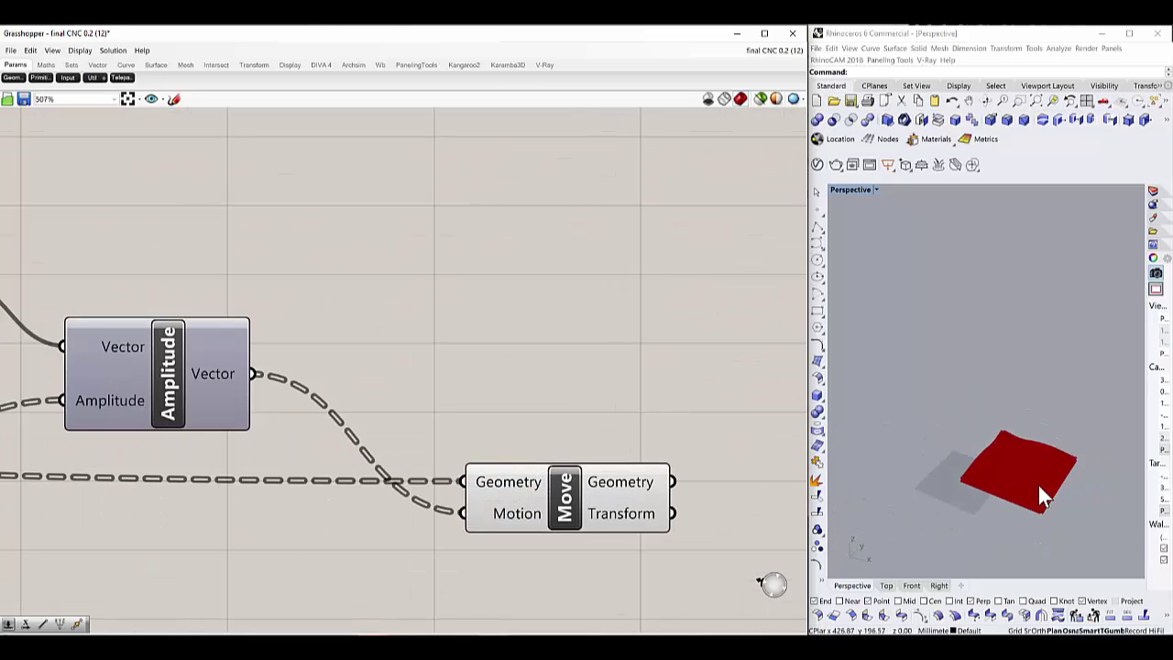
scroll(1040, 489, up, 5)
scroll(962, 500, up, 3)
scroll(944, 500, down, 3)
scroll(965, 494, up, 3)
scroll(998, 407, down, 3)
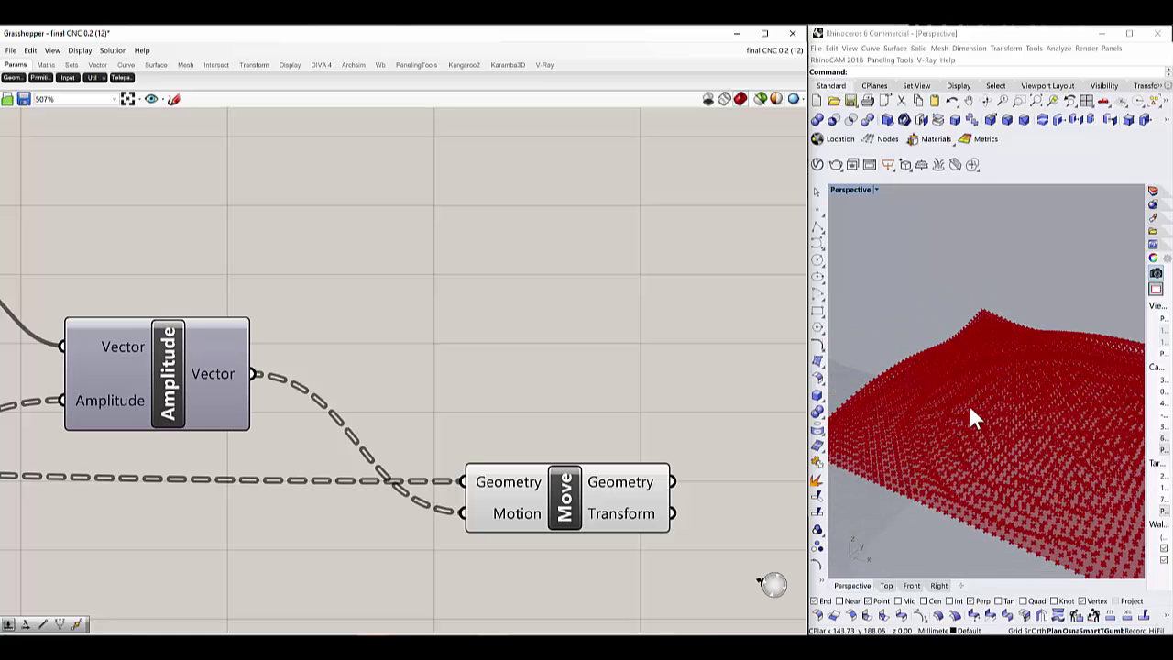
Step: Reposition the Move component slightly above the Amplitude component and inspect the Amplitude's resulting vectors
scroll(458, 454, down, 8)
drag(493, 458, 486, 392)
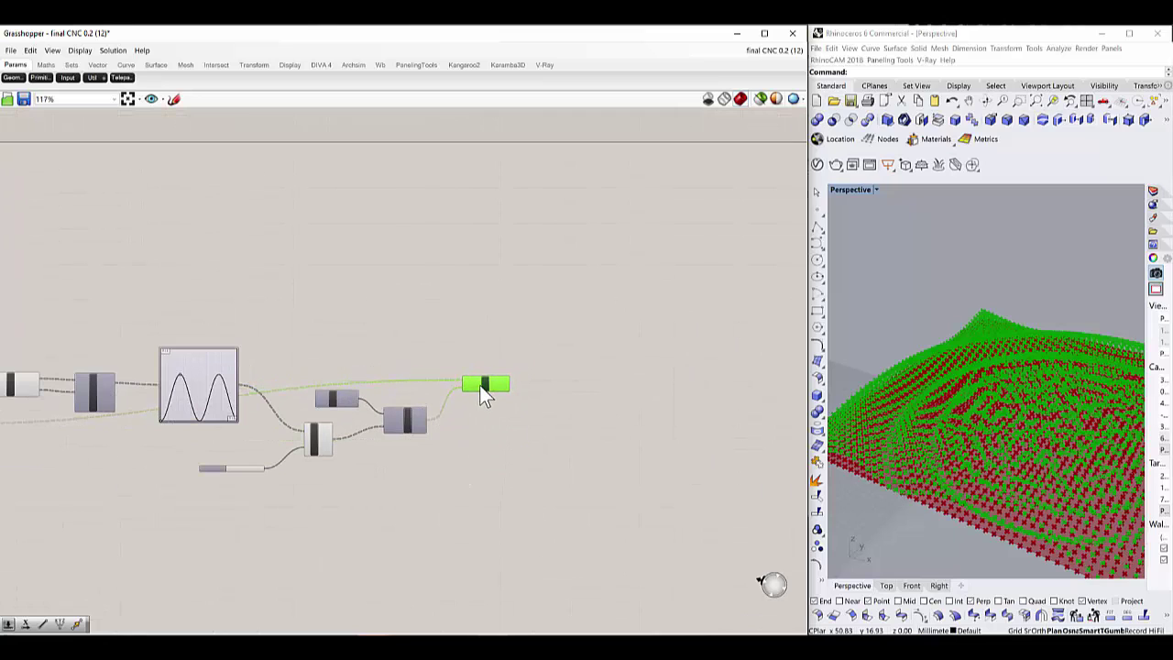
scroll(518, 395, up, 2)
scroll(489, 392, down, 4)
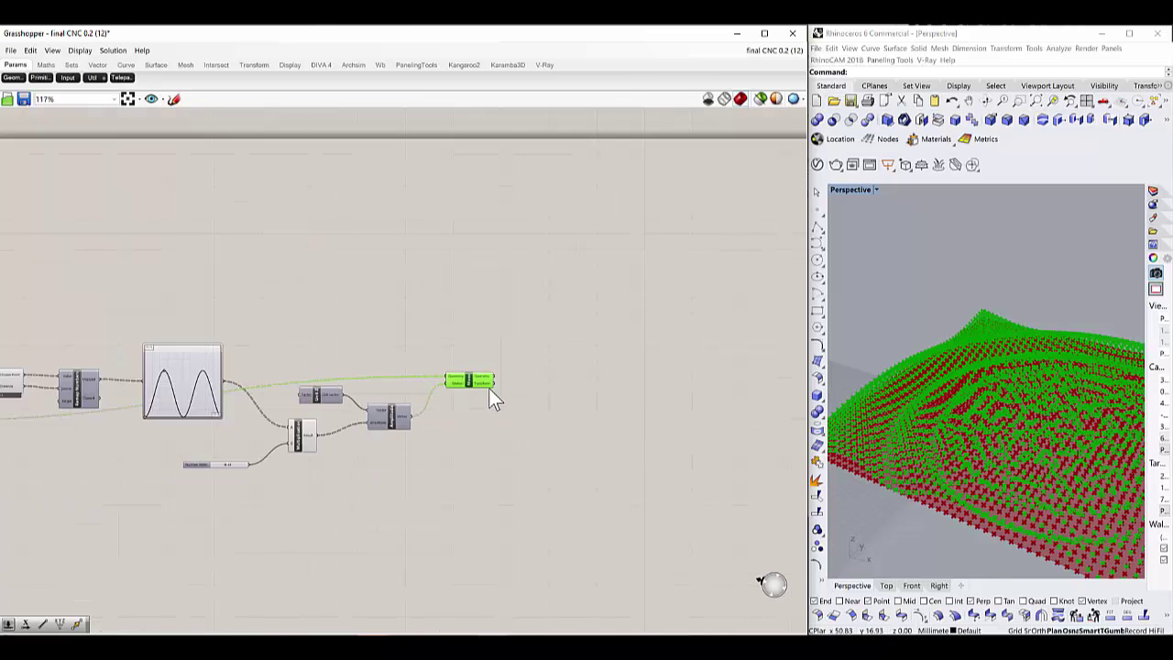
scroll(488, 408, up, 5)
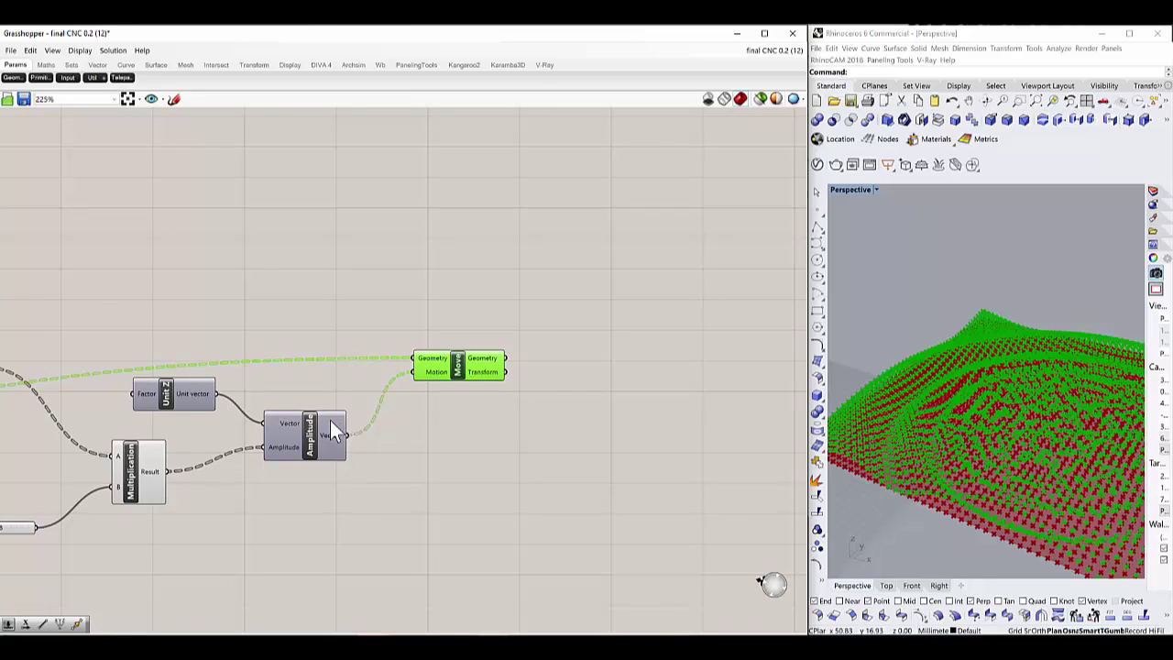
mouse_move(332, 424)
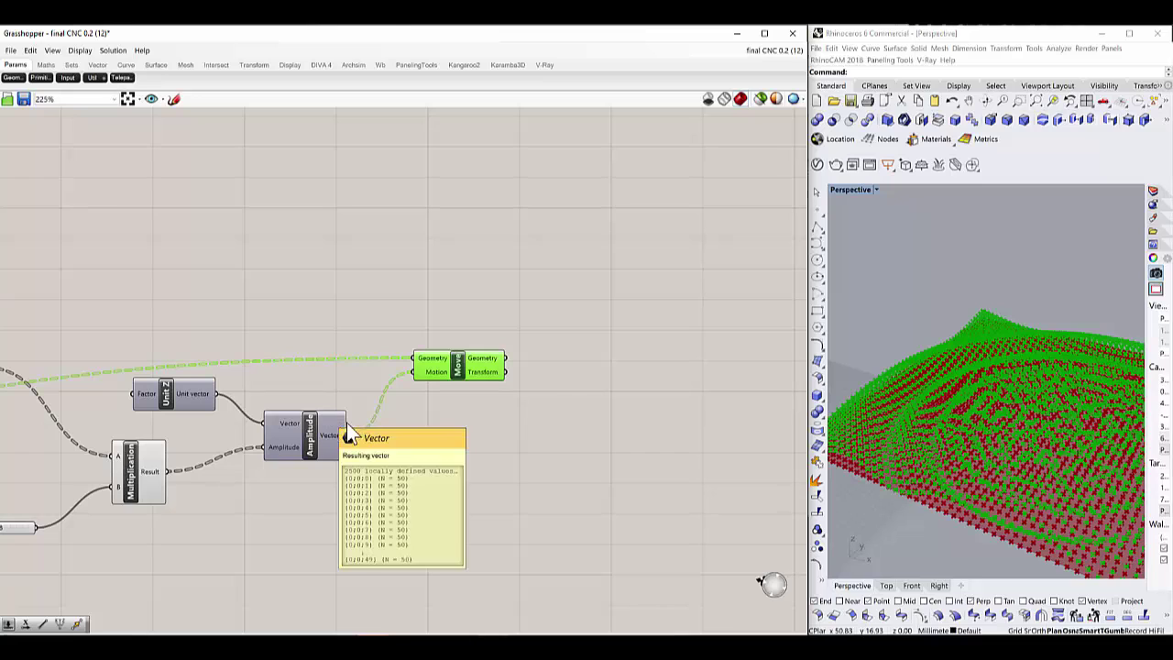
Step: Add a Surface From Points component, connect the Move component's Geometry output to its Points input and shift it slightly outward
double_click(615, 410)
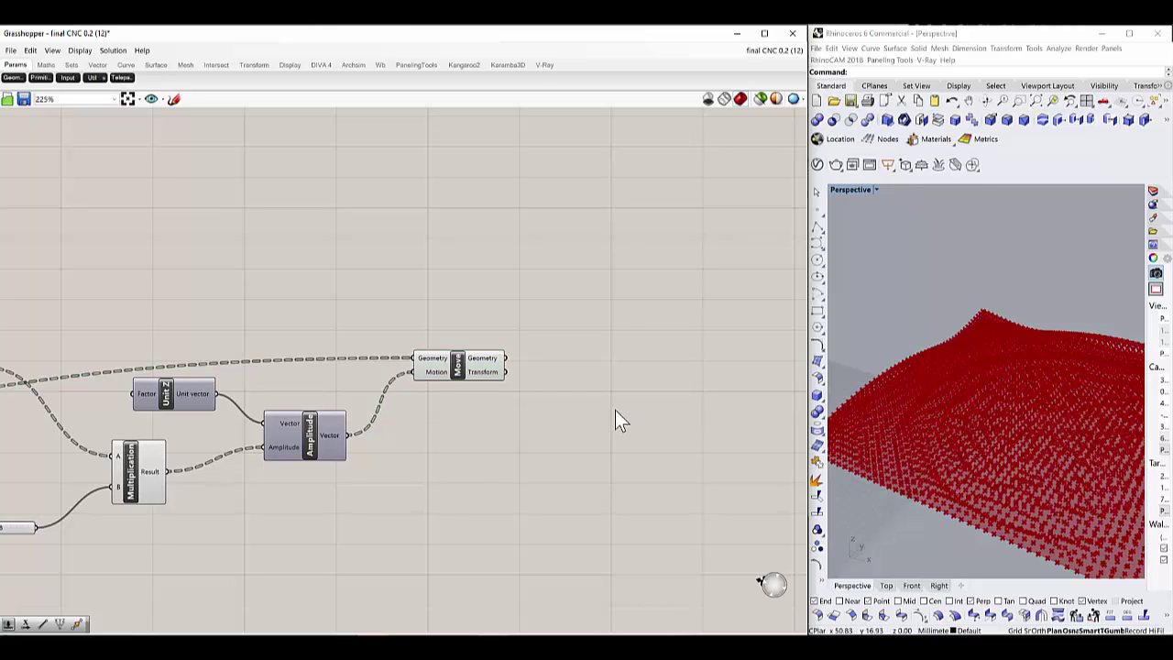
text(surfa)
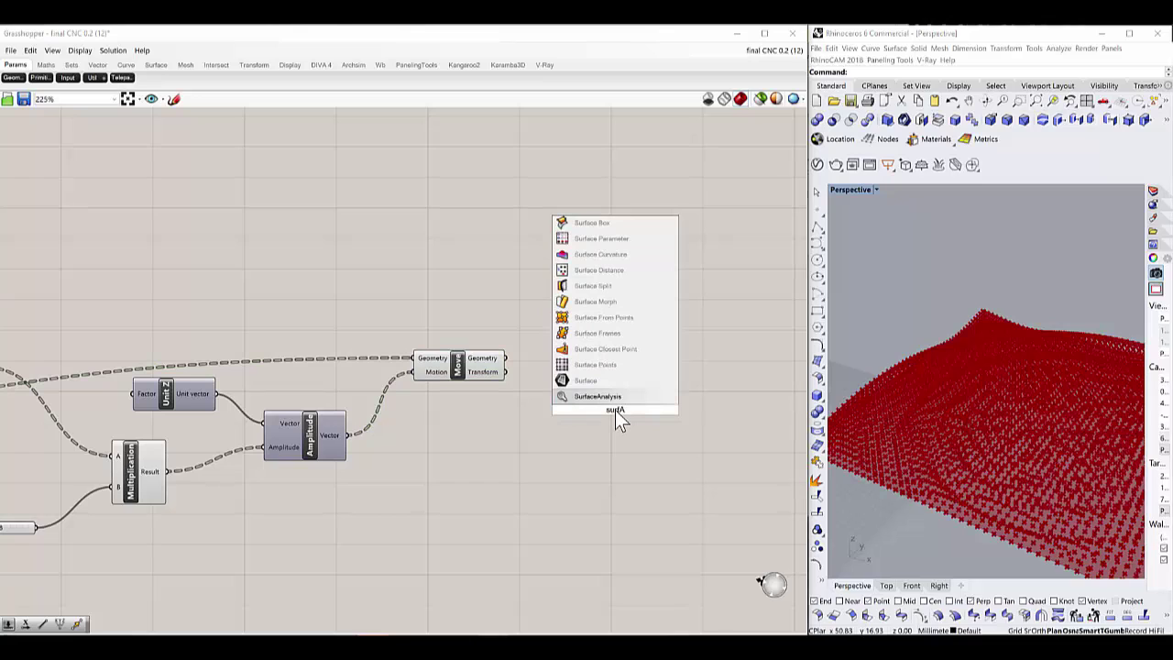
click(594, 317)
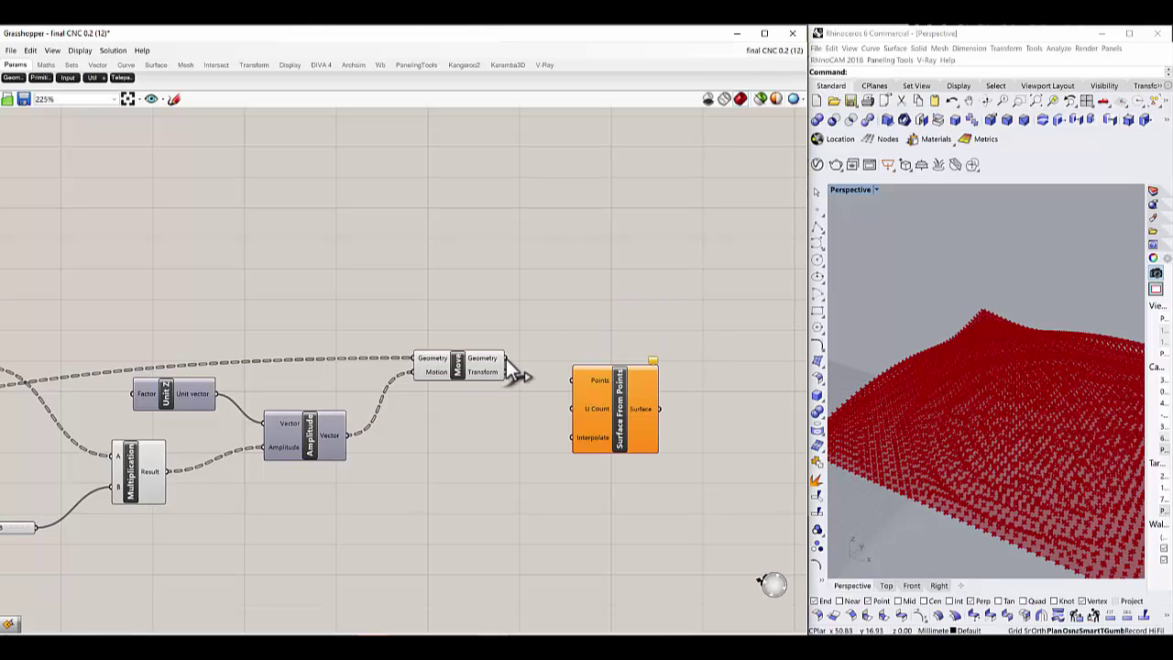
drag(507, 359, 573, 383)
click(600, 420)
drag(599, 419, 611, 420)
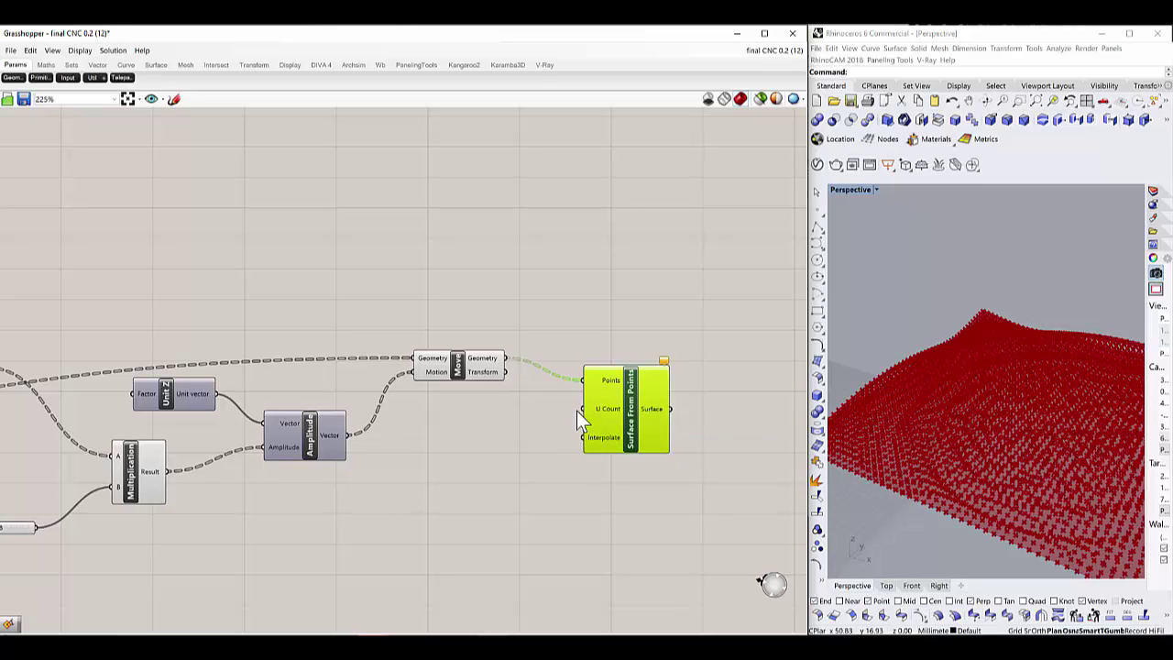
Step: Add an Addition component below the Move component, in front of Surface From Points
scroll(573, 460, down, 3)
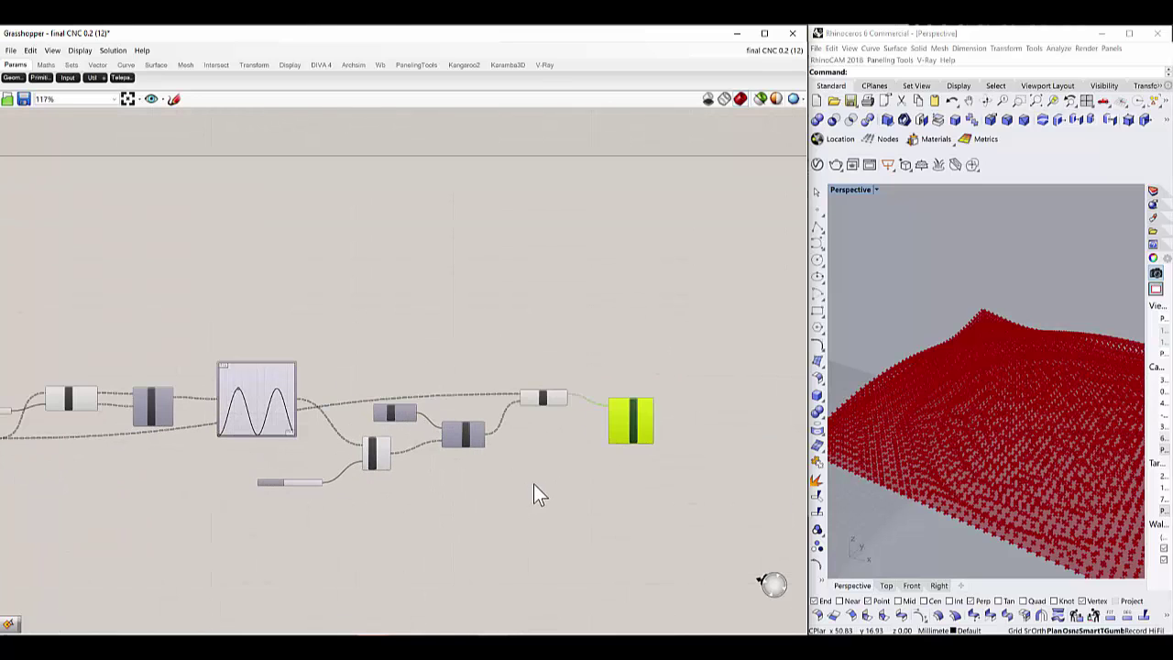
click(538, 495)
double_click(538, 495)
text(A)
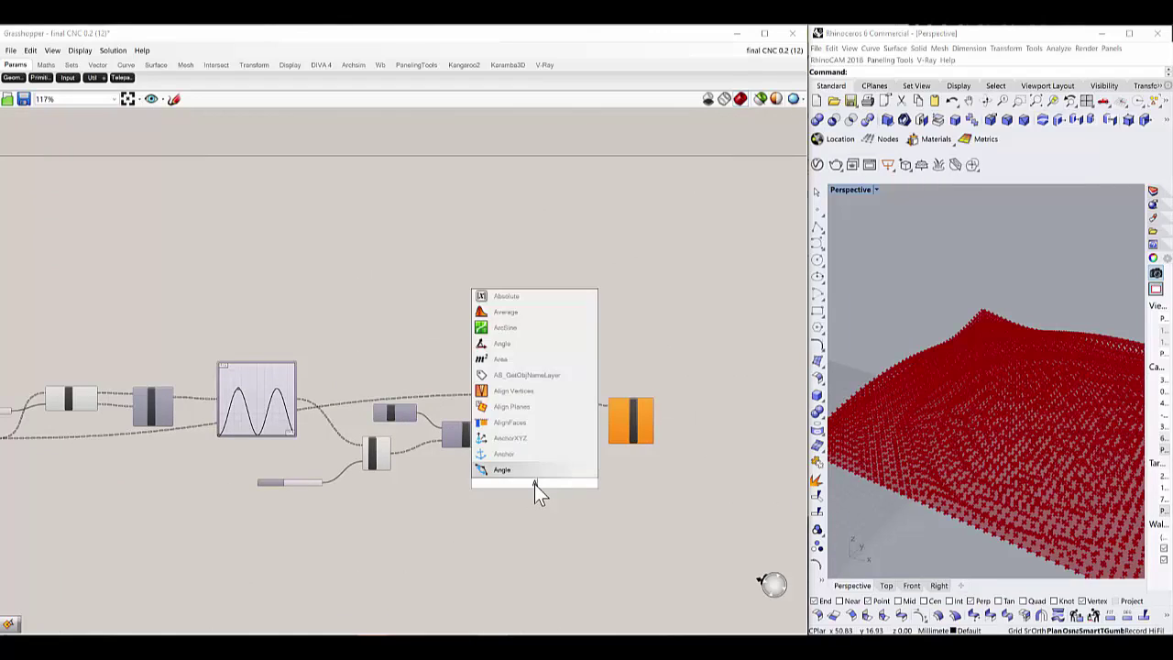
text(DDITI)
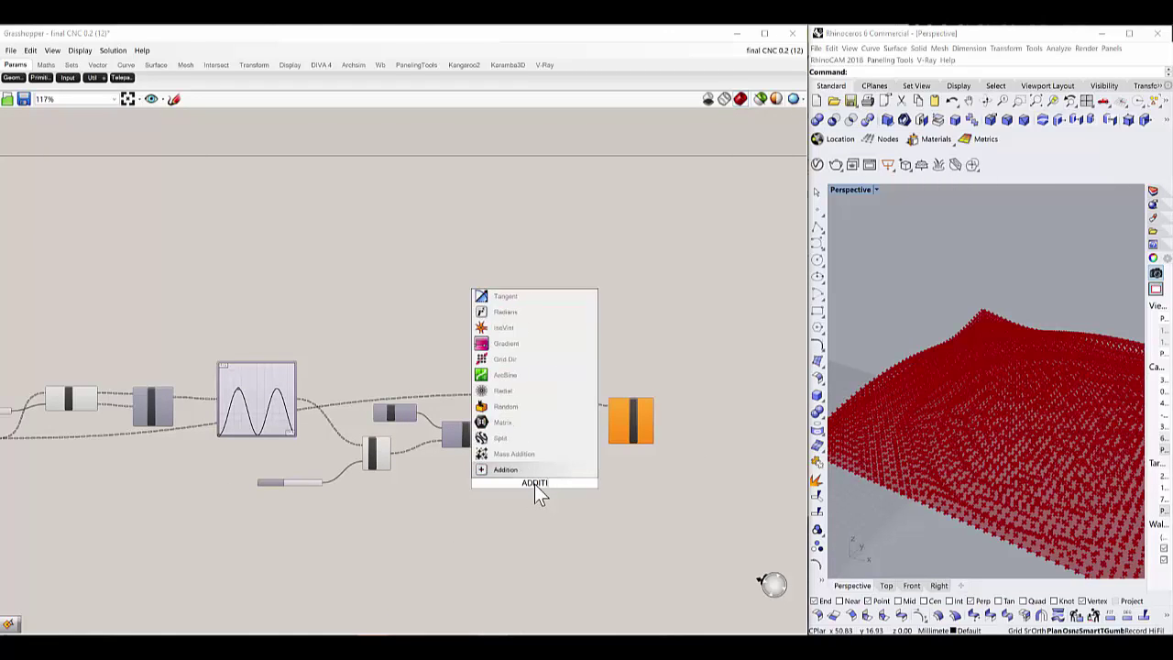
key(Return)
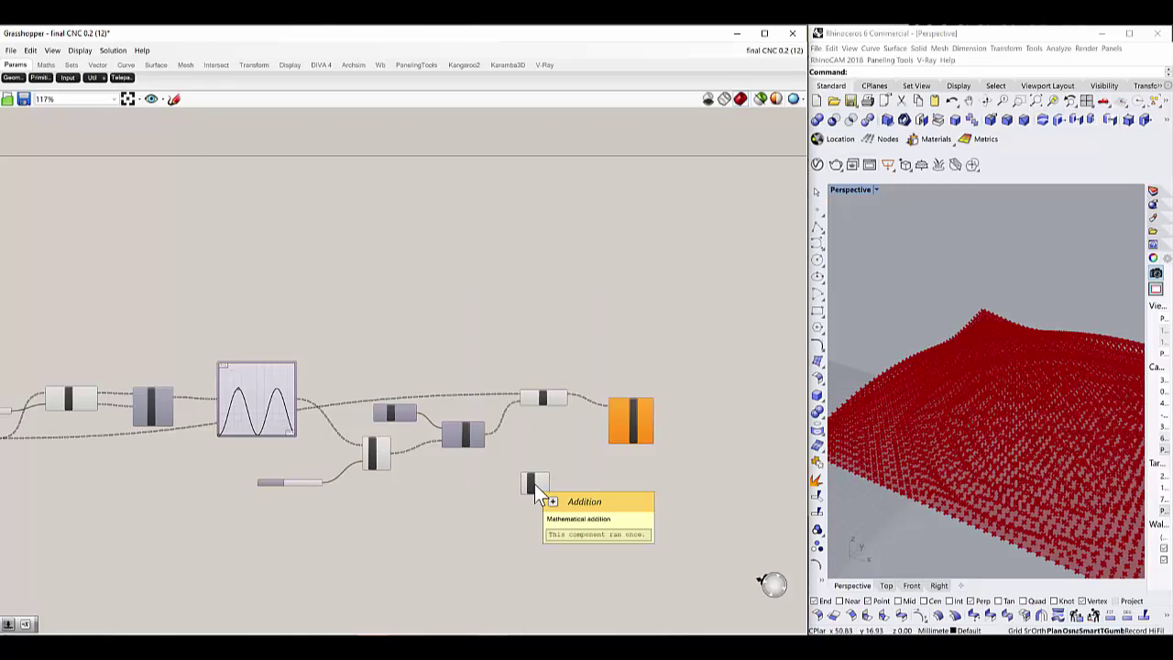
scroll(647, 492, up, 3)
drag(438, 491, 509, 424)
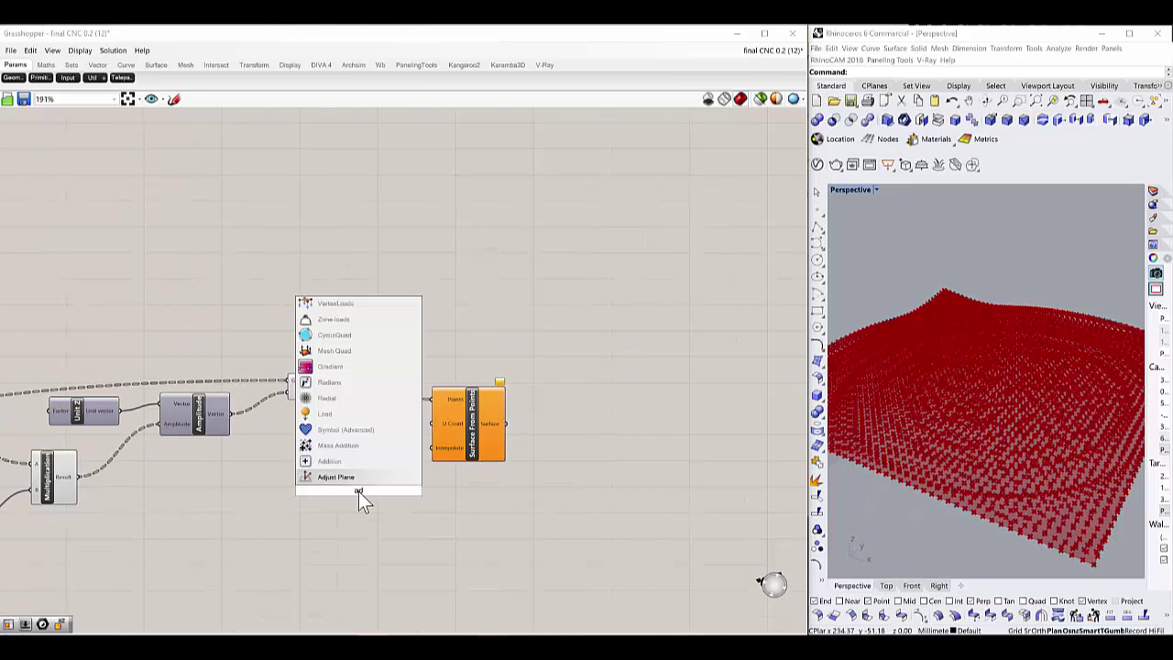
text(d)
key(Return)
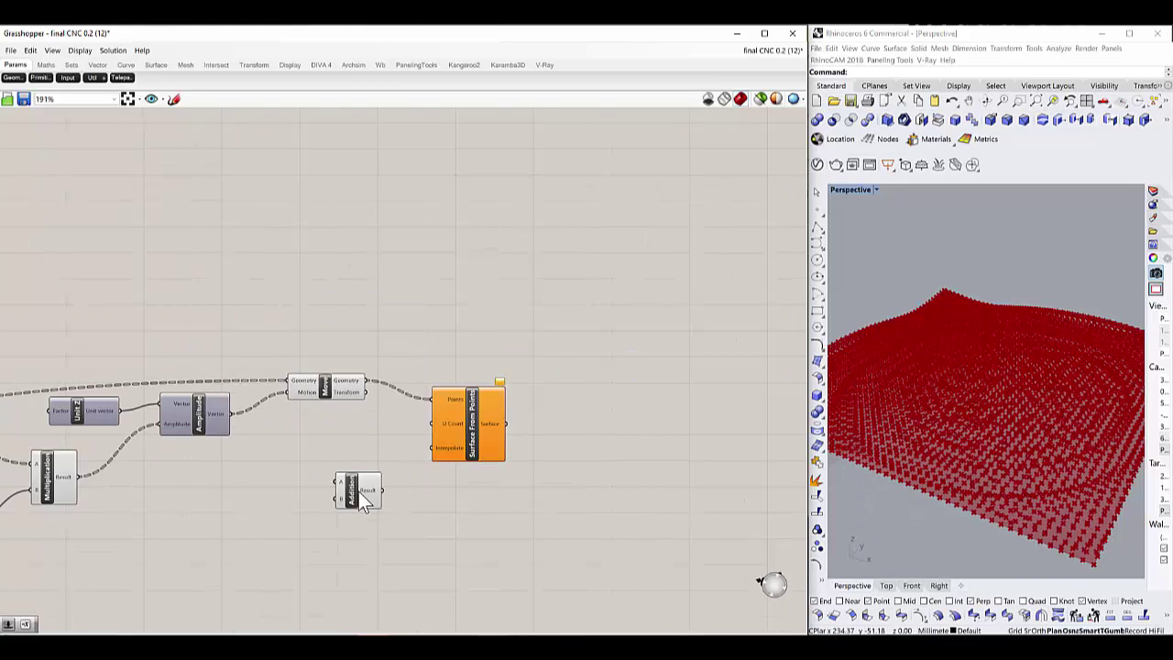
Step: Add a number slider set to 1 beside the Addition component and connect it to the B input
double_click(263, 525)
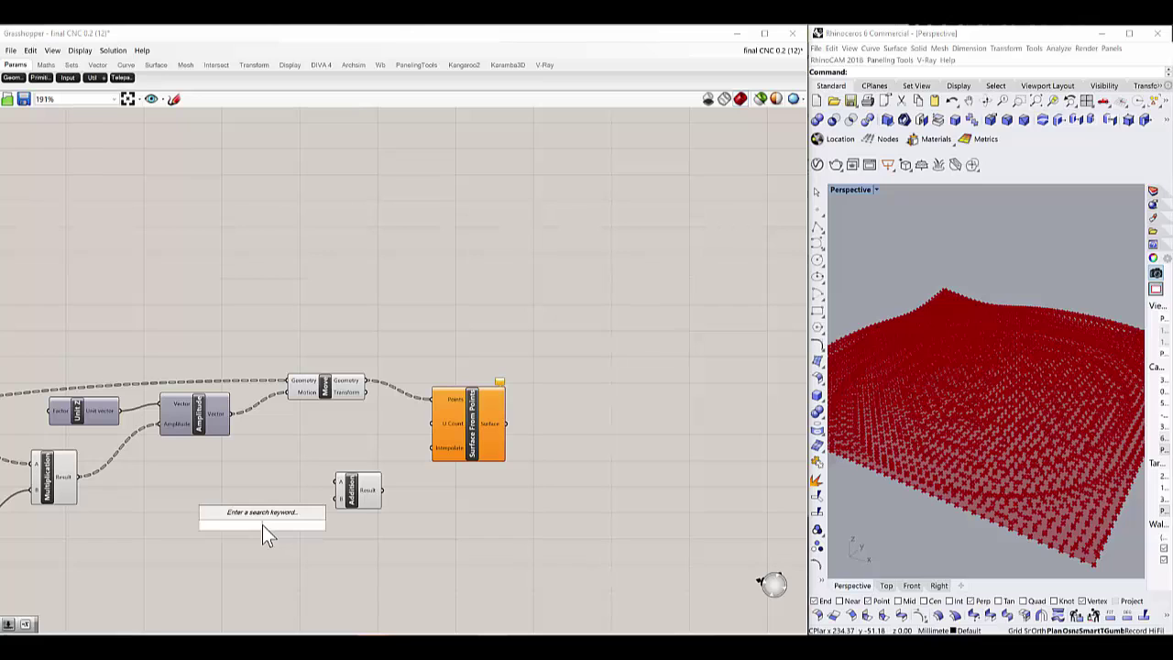
text(1)
key(Return)
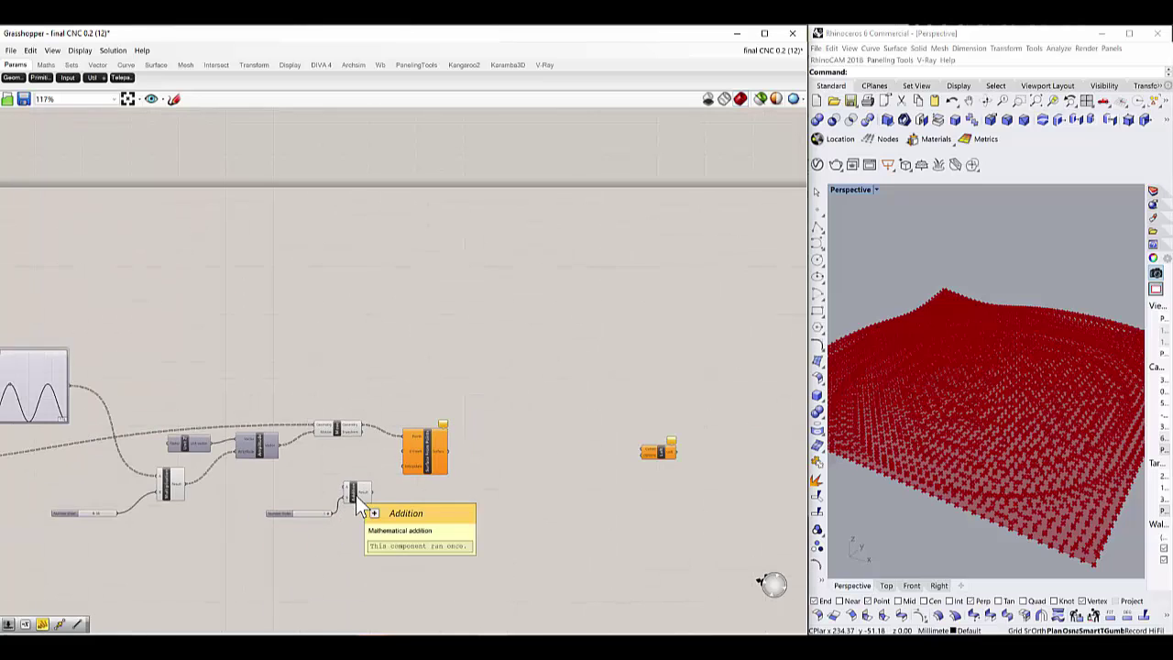
Step: Shift the Addition component slightly outward and connect the slider driving Divide Surface's U and V counts to its A input
drag(352, 496, 362, 493)
scroll(366, 493, down, 5)
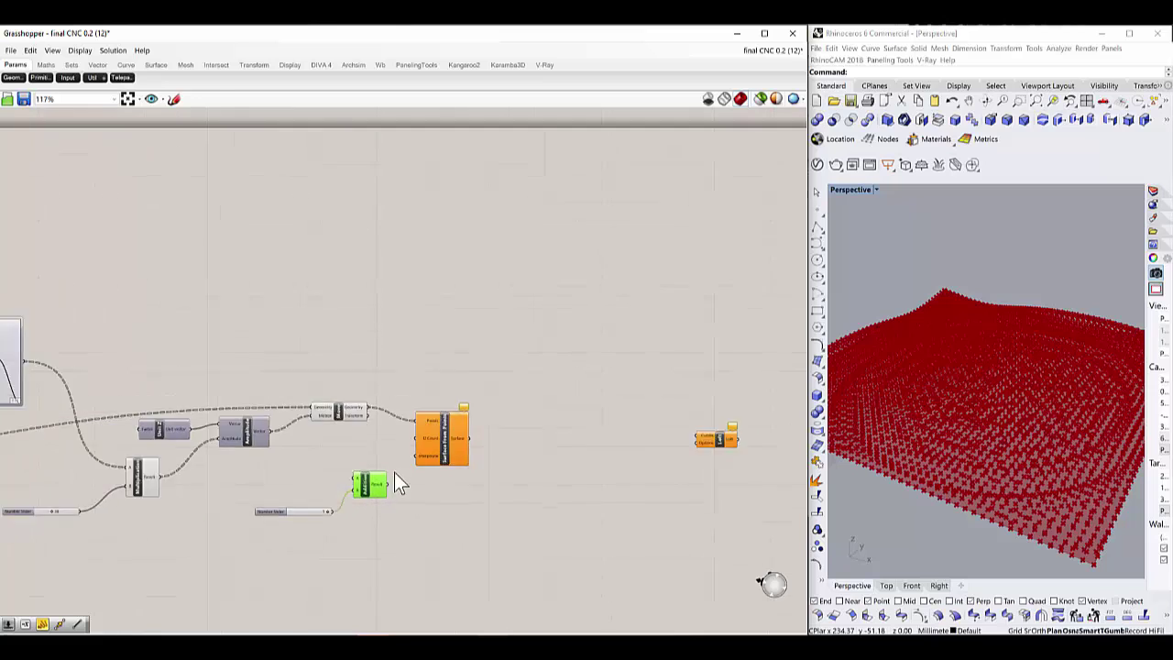
scroll(95, 468, up, 6)
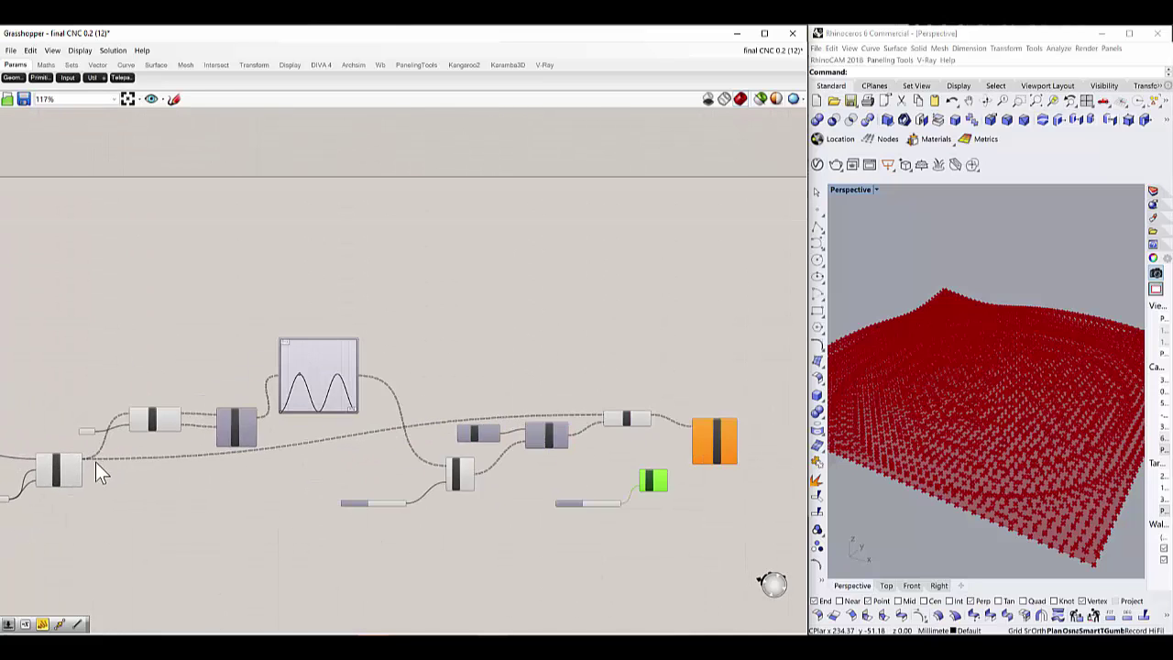
scroll(92, 481, down, 3)
scroll(61, 499, up, 2)
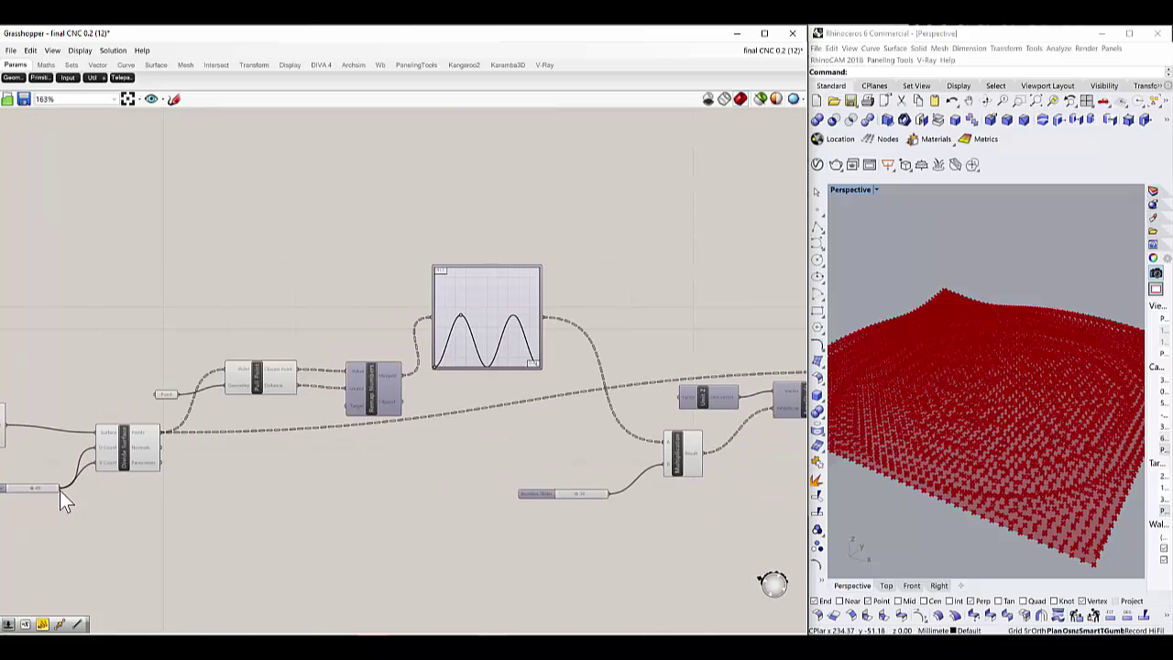
scroll(154, 507, down, 5)
scroll(374, 477, up, 5)
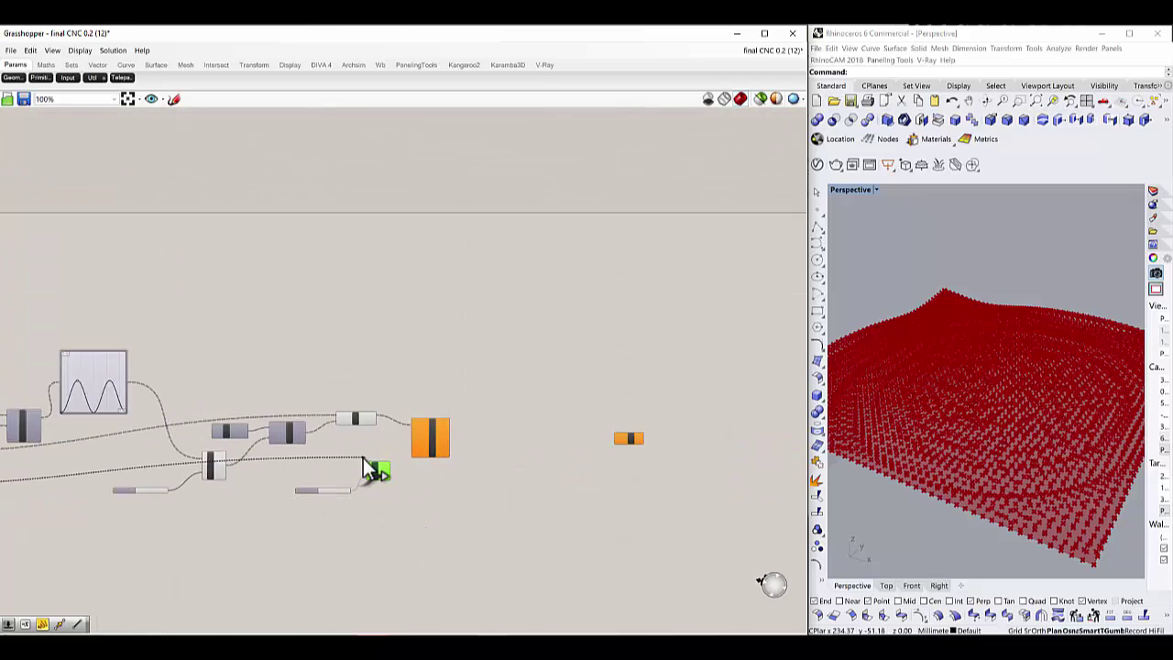
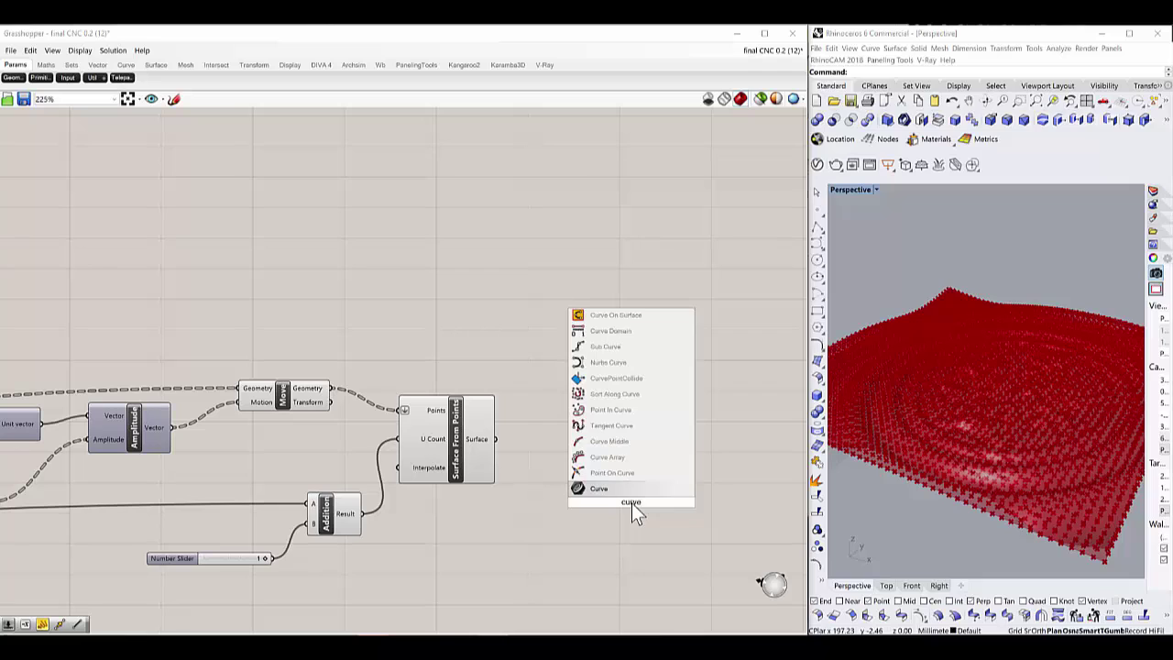
Step: Add a Curve parameter beyond Surface From Points and connect the Surface output to it
key(Return)
drag(618, 486, 575, 446)
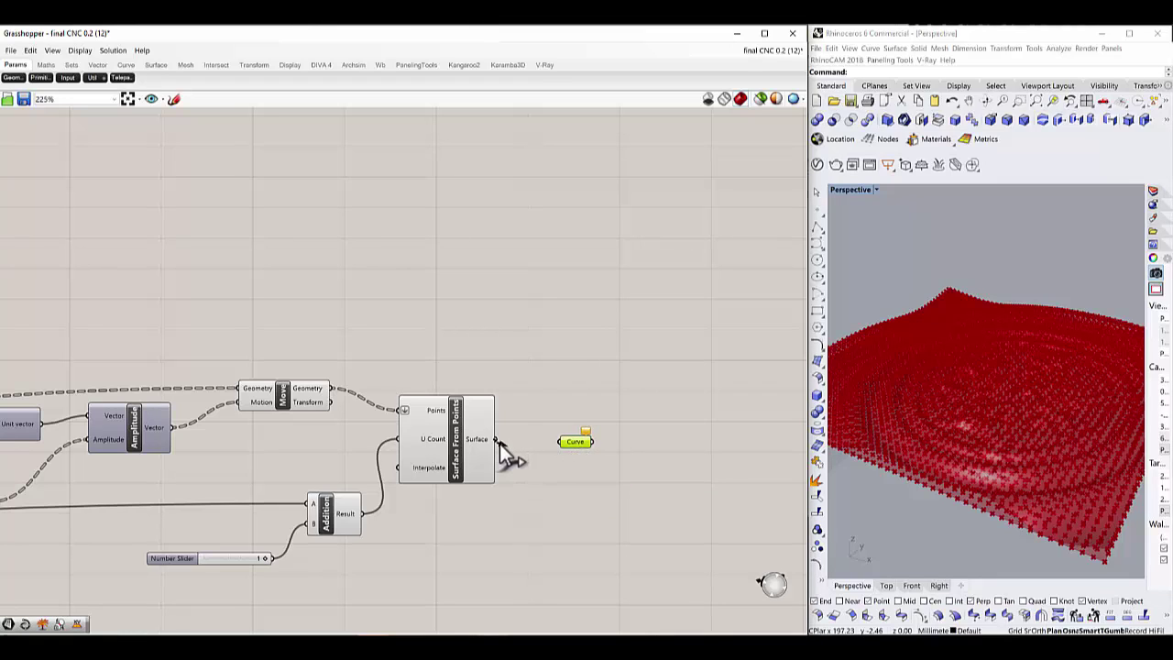
drag(551, 450, 558, 443)
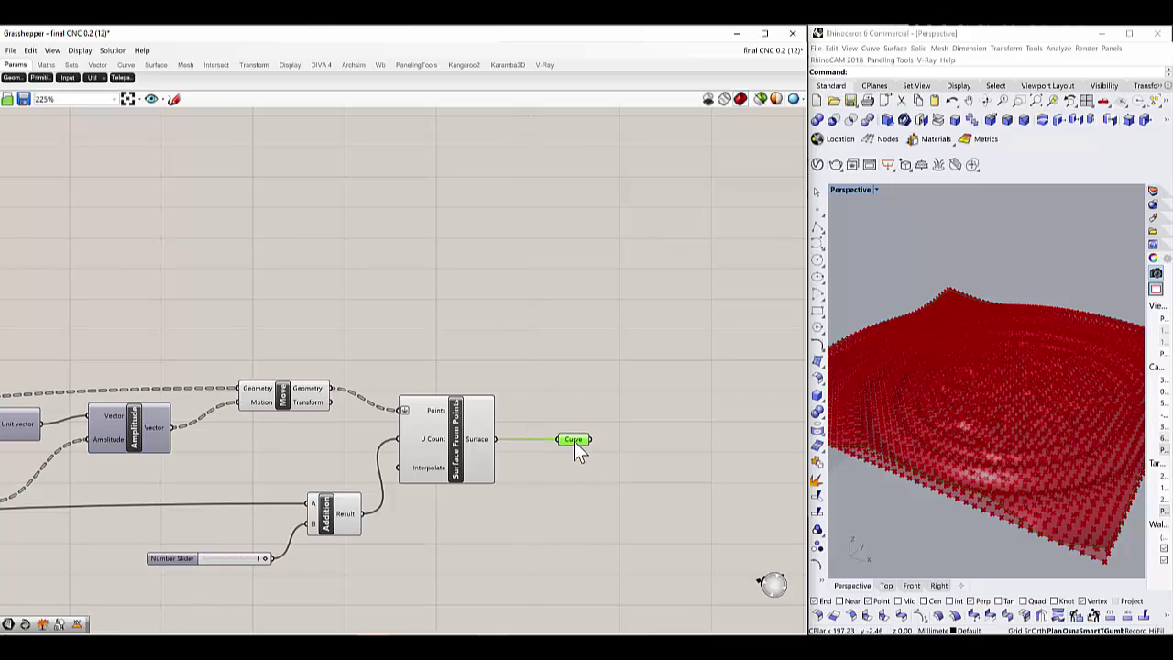
click(610, 494)
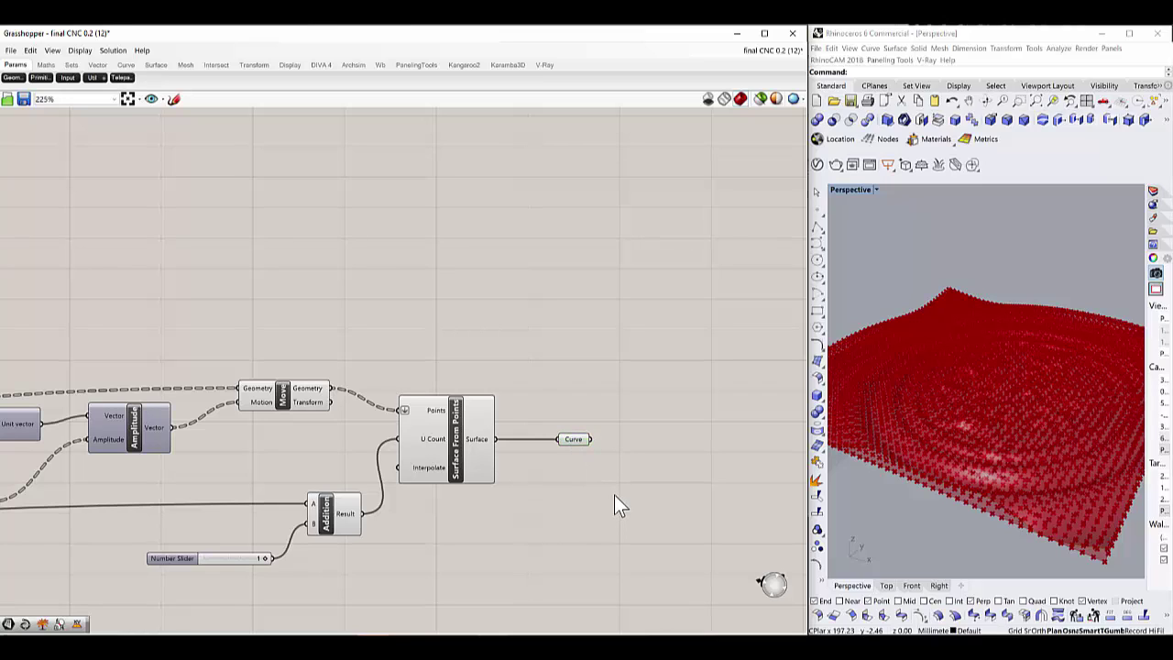
right_click(618, 495)
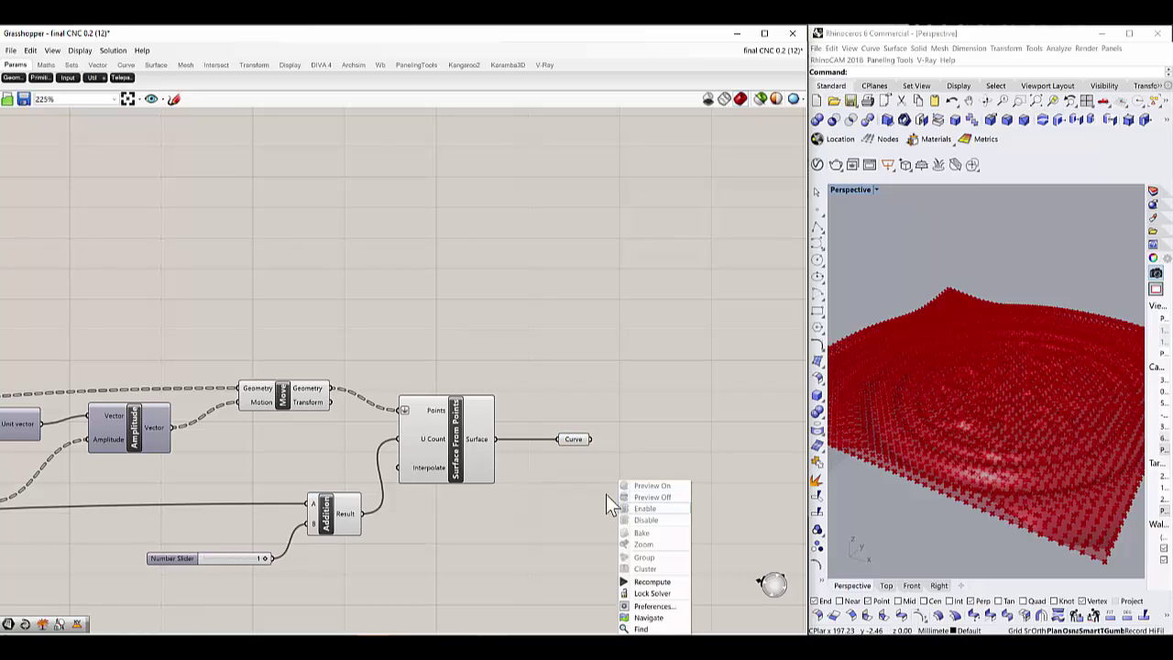
Step: Add a Project transform component below the Curve parameter and connect the curve to its Geometry input
double_click(698, 422)
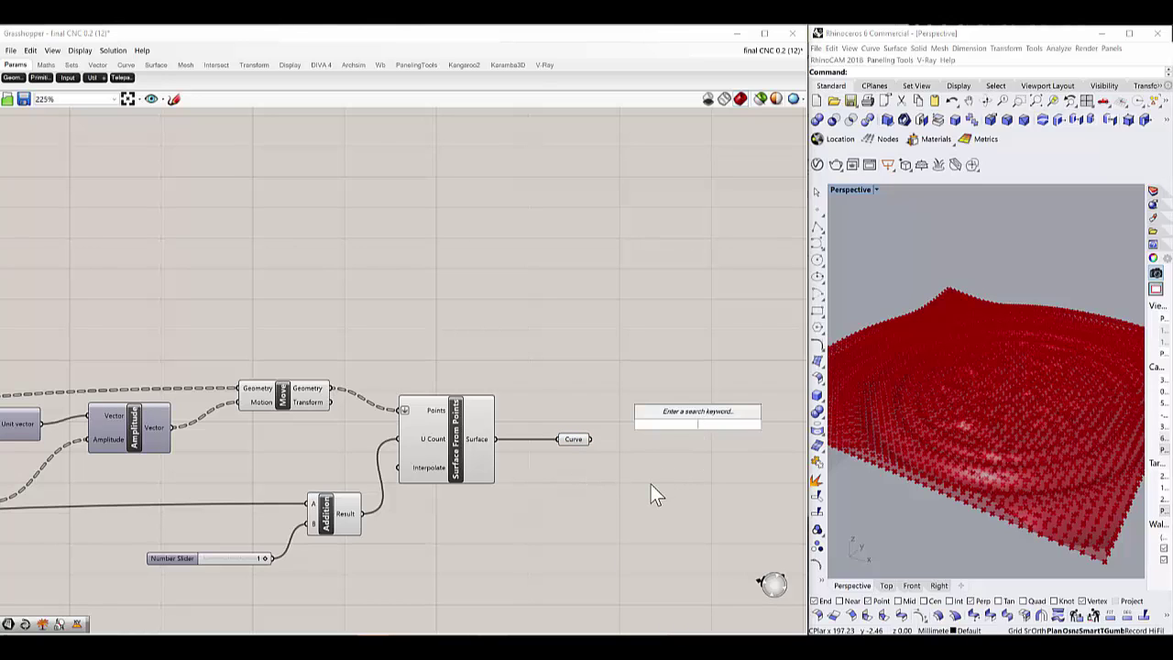
text(projec)
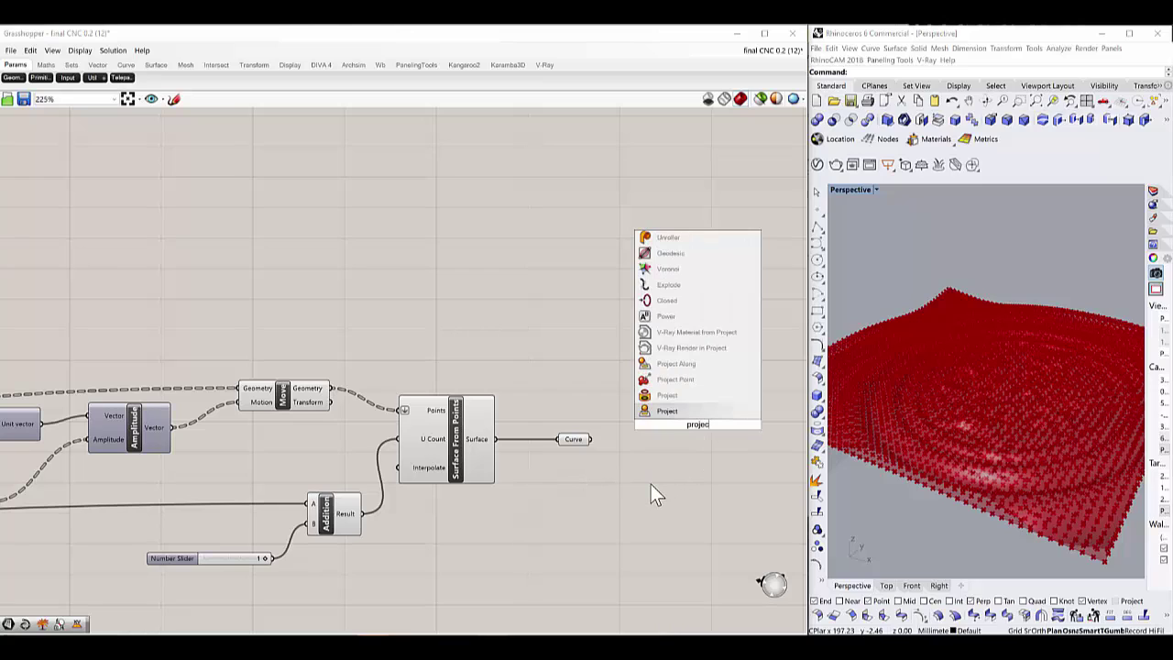
key(Return)
drag(658, 428, 626, 502)
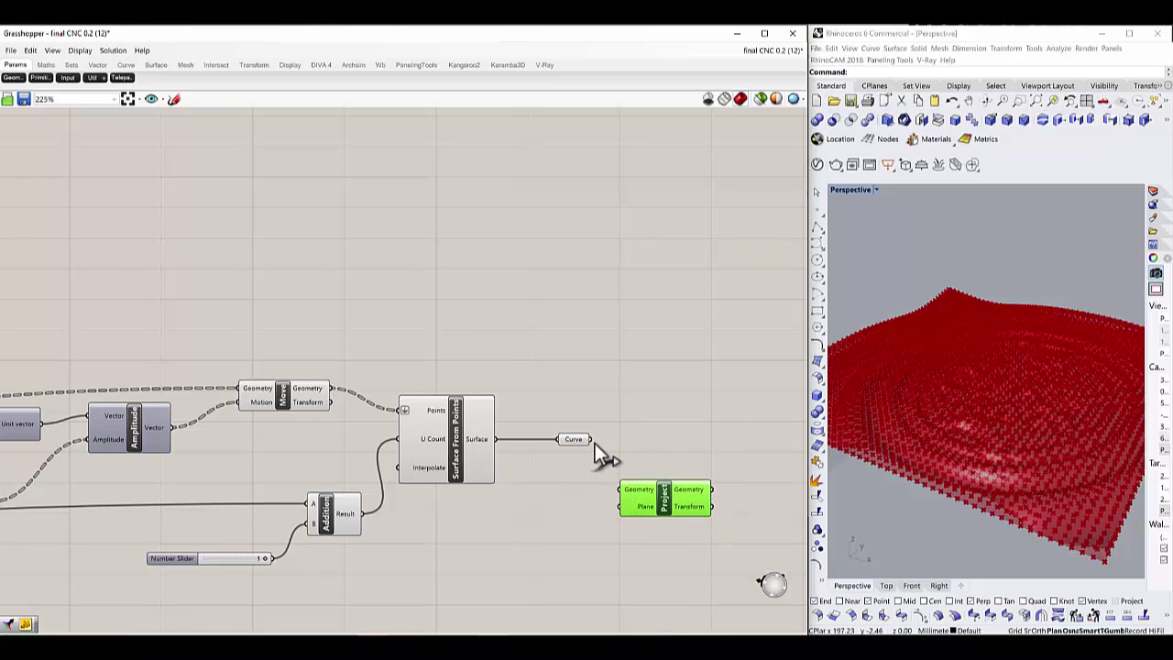
drag(595, 443, 622, 489)
Step: Add a Merge component above and slightly beyond the Project component
click(716, 442)
double_click(713, 435)
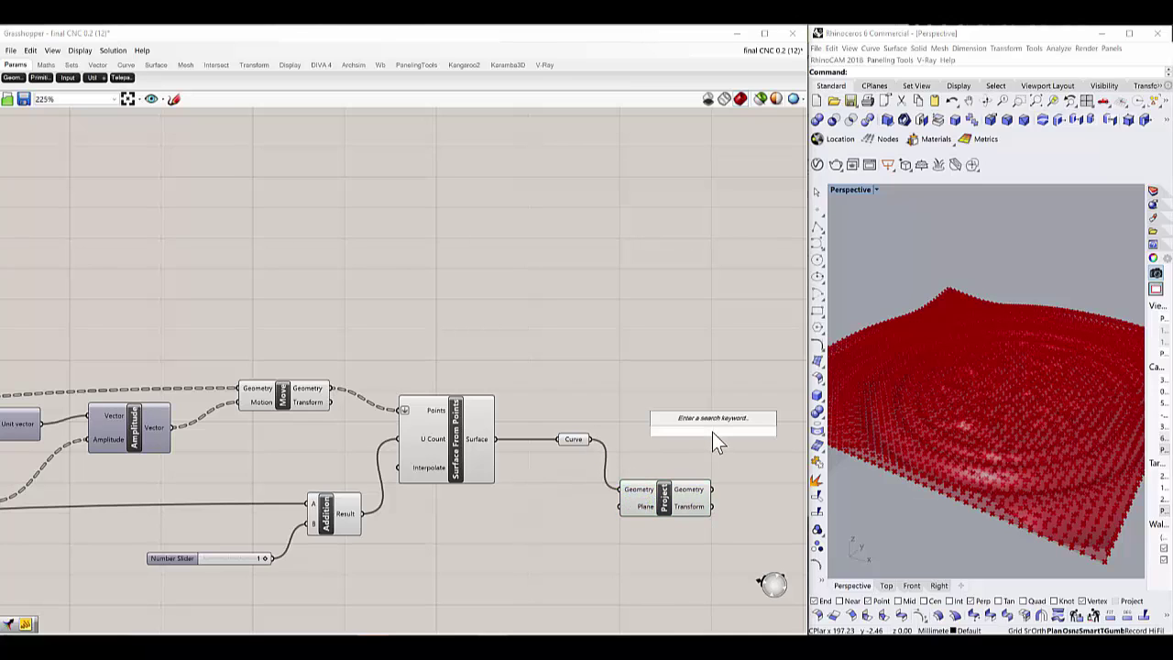
text(merge)
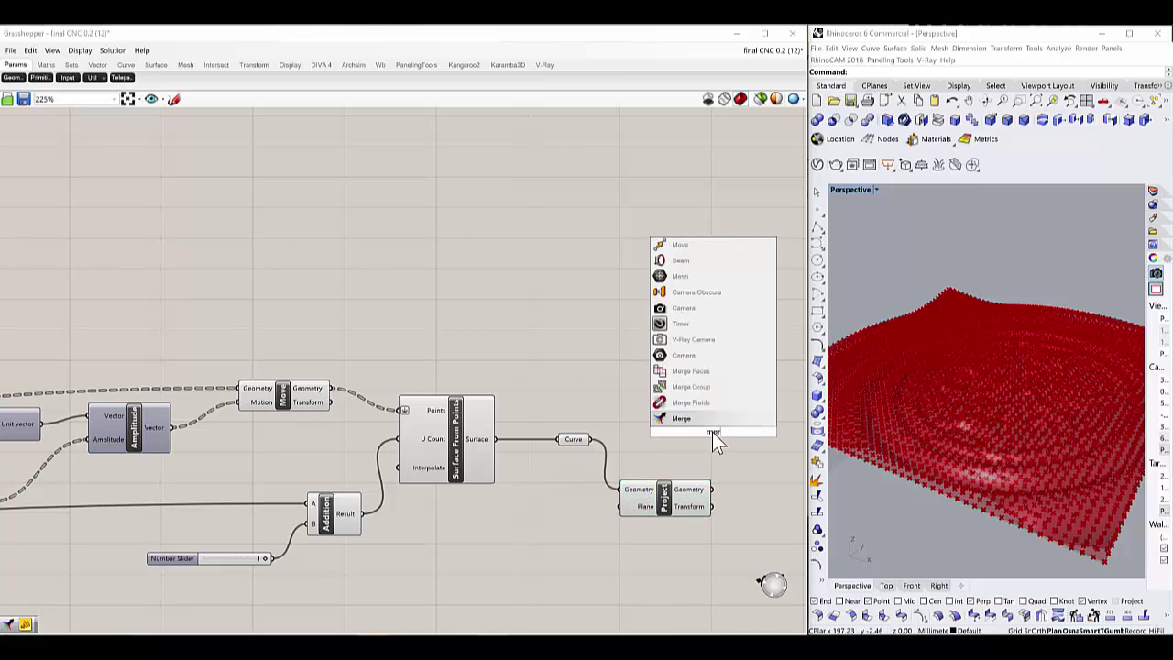
key(Return)
drag(735, 421, 761, 428)
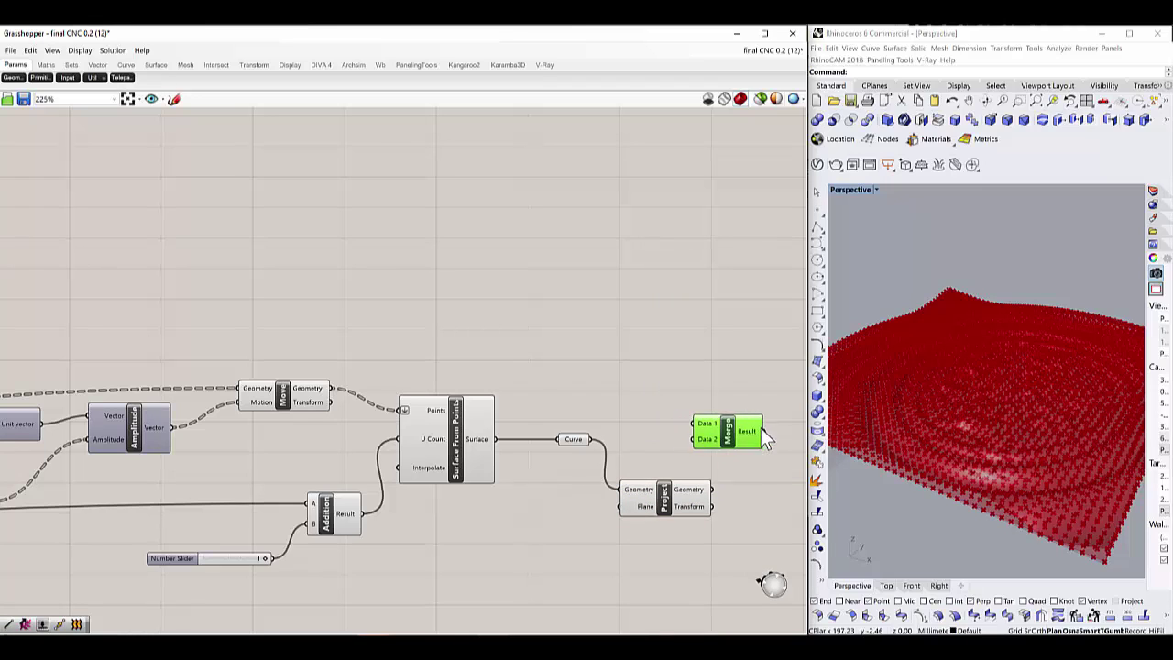
Step: Connect the Curve parameter to Merge's D1 input and Project's Geometry output to D2
click(689, 509)
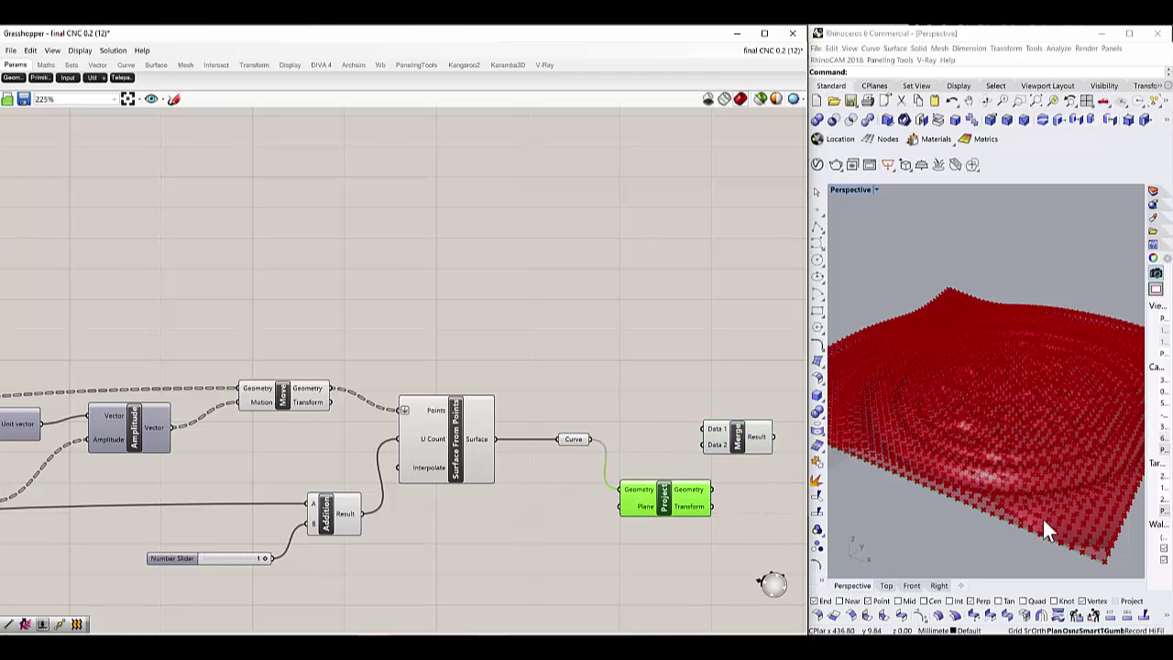
click(585, 442)
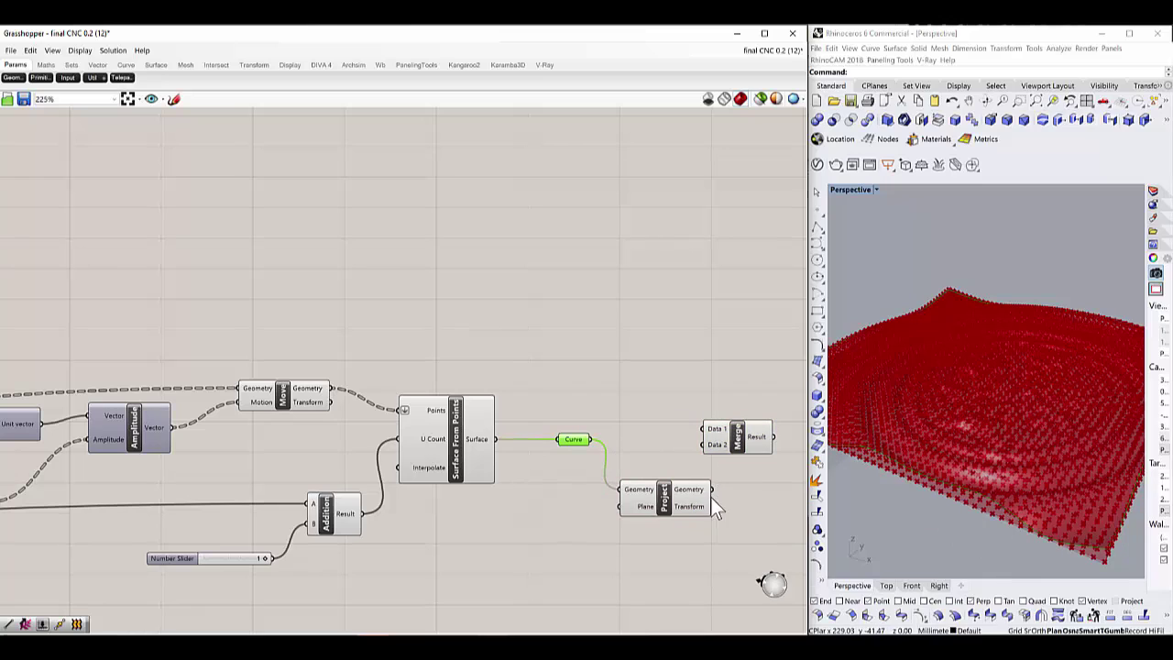
drag(739, 449, 723, 430)
scroll(592, 453, down, 3)
scroll(750, 437, up, 1)
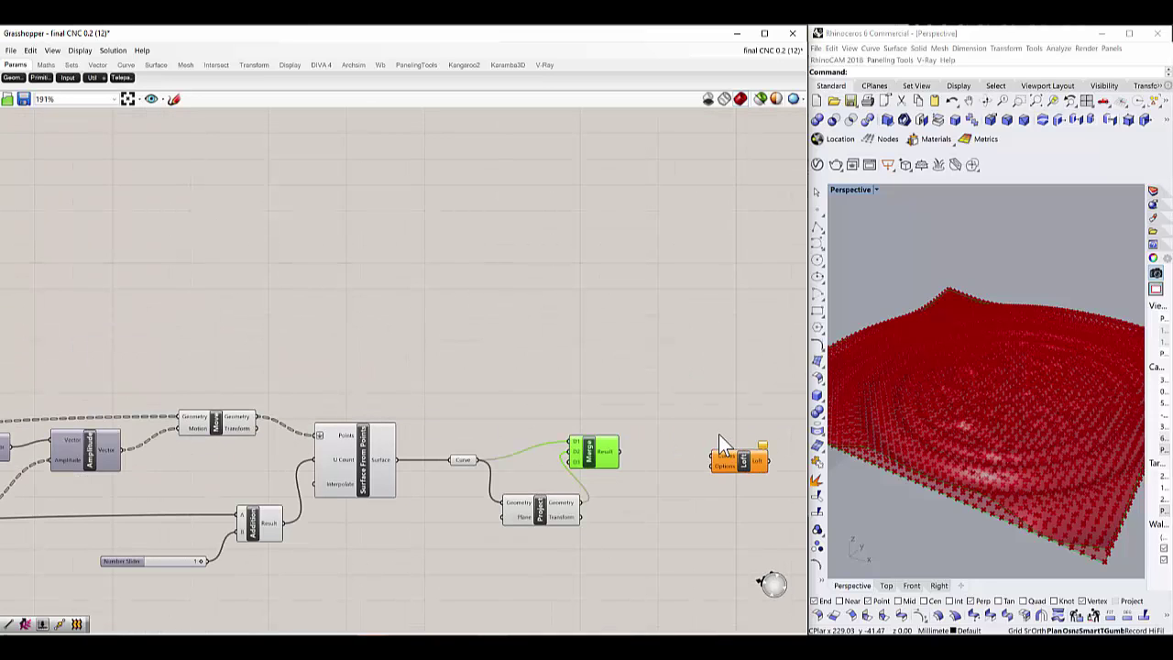
scroll(612, 457, up, 3)
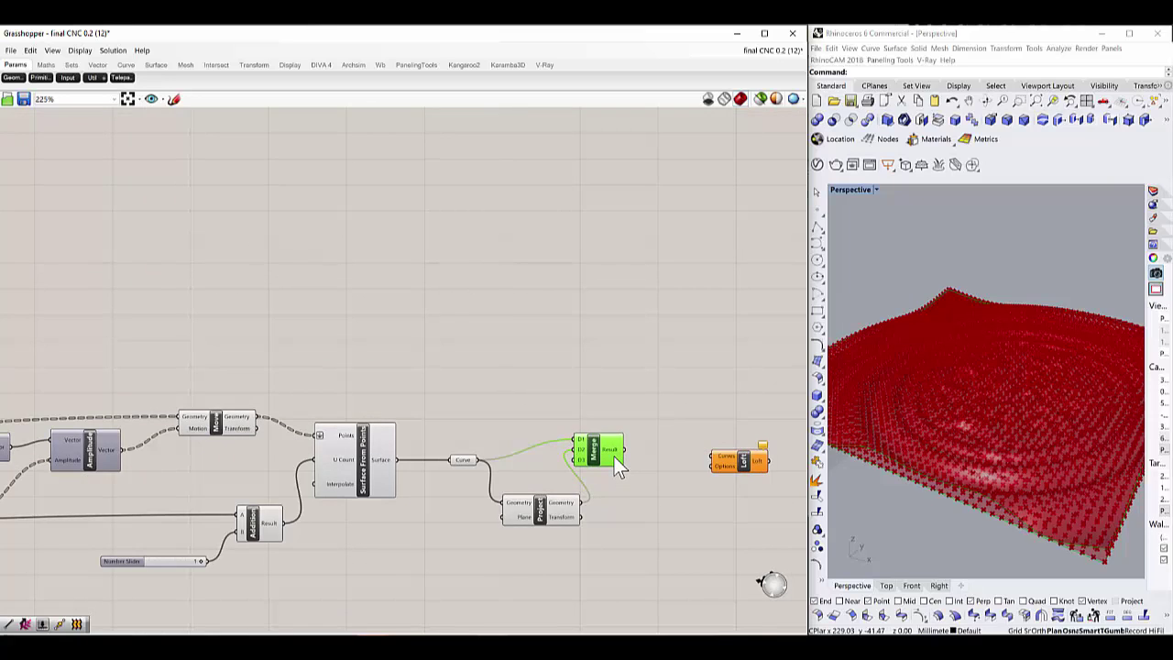
drag(595, 450, 598, 450)
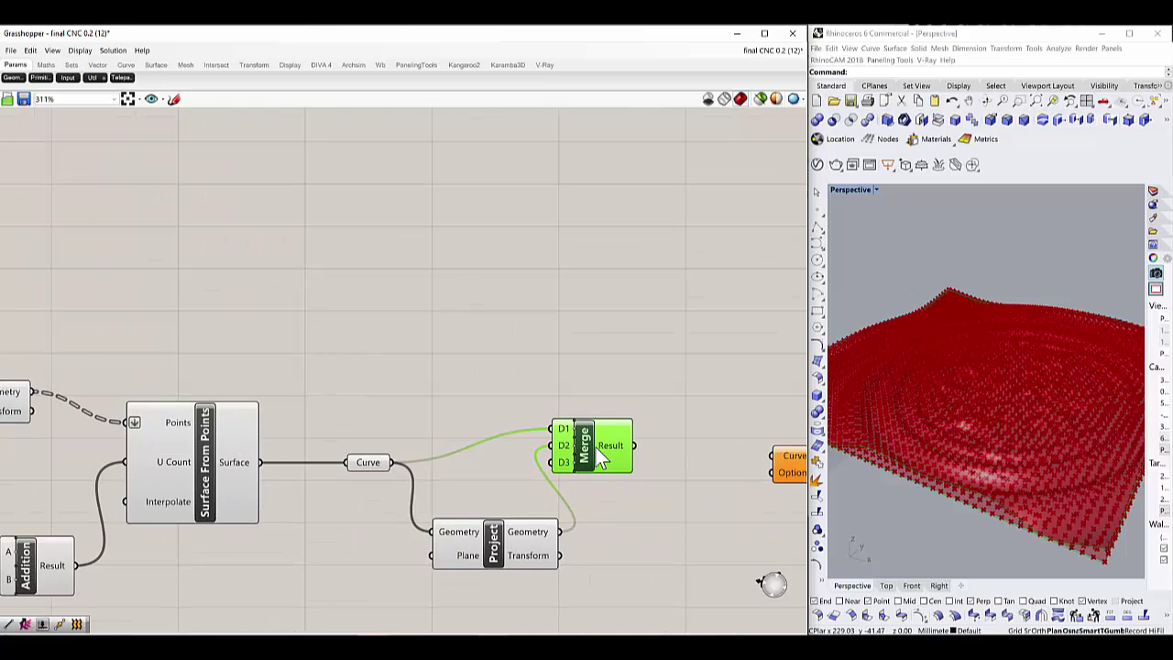
Step: Connect the Merge component's Result output to Loft's Curves input and bring the Loft component closer to Merge
scroll(615, 448, down, 3)
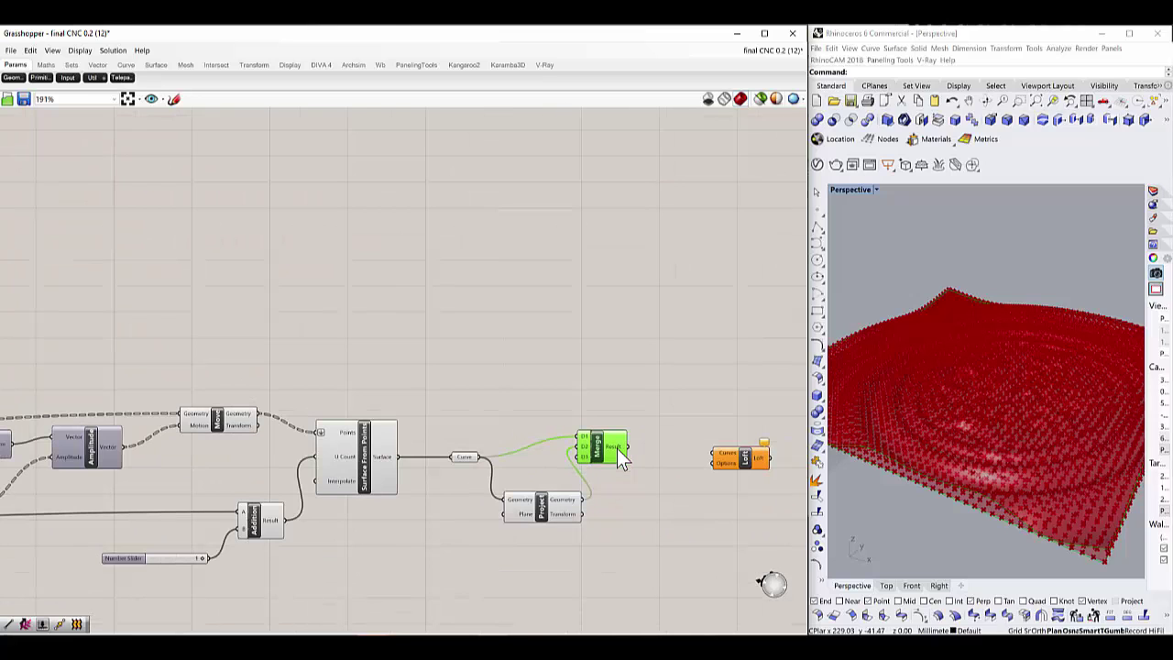
scroll(621, 456, up, 2)
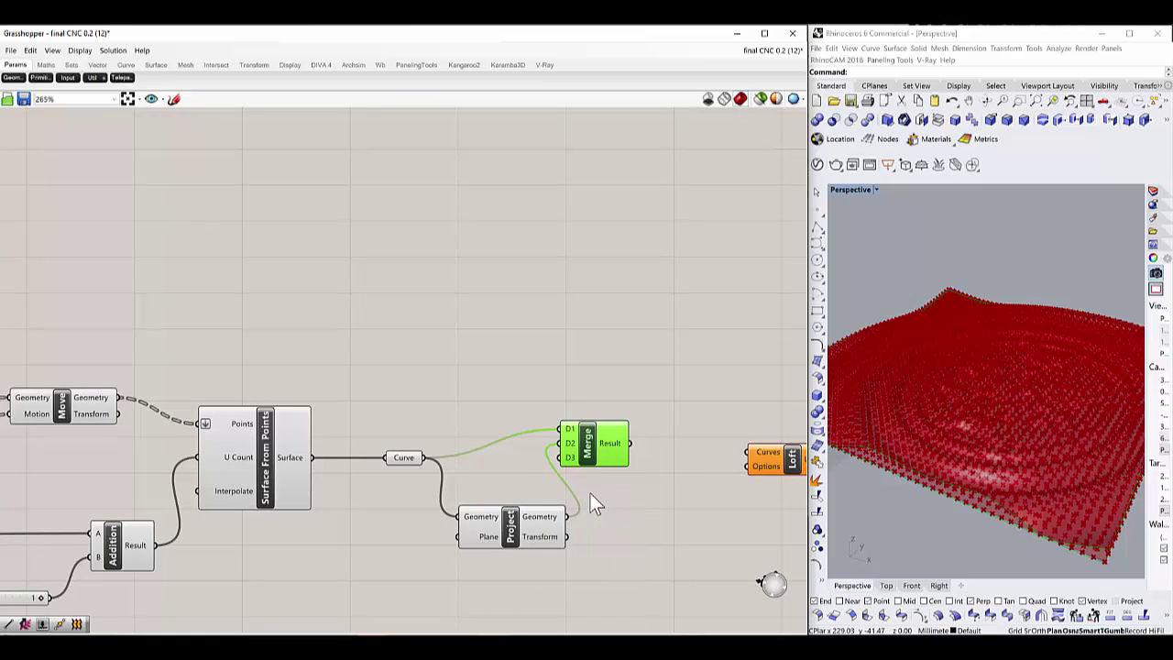
drag(629, 443, 681, 466)
scroll(681, 463, down, 5)
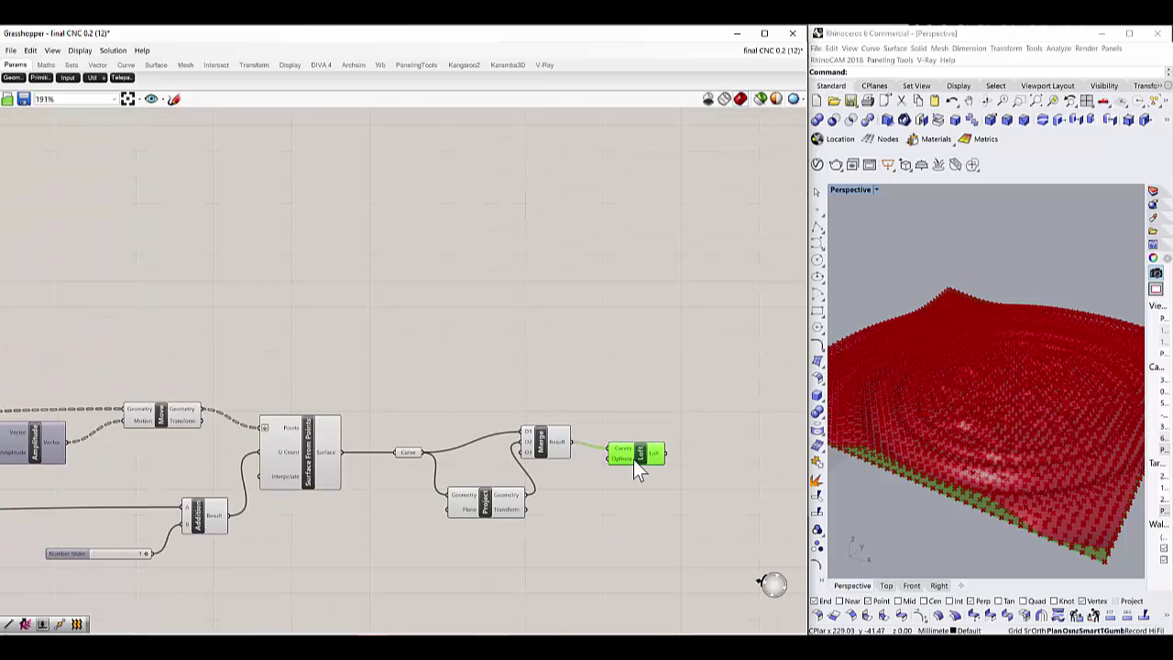
Step: Examine the lofted side walls around the wave surface in the Perspective view and check the Loft component's connections
right_drag(1006, 547, 1100, 545)
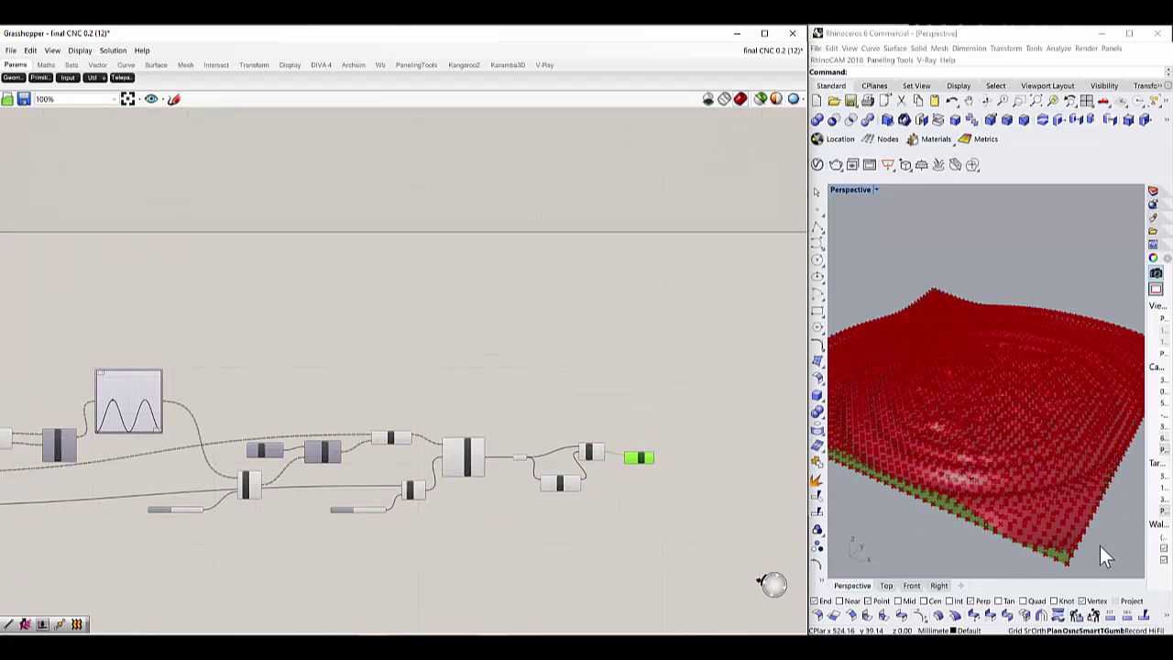
scroll(1076, 539, up, 3)
scroll(1070, 539, down, 3)
scroll(982, 437, down, 3)
scroll(972, 411, up, 2)
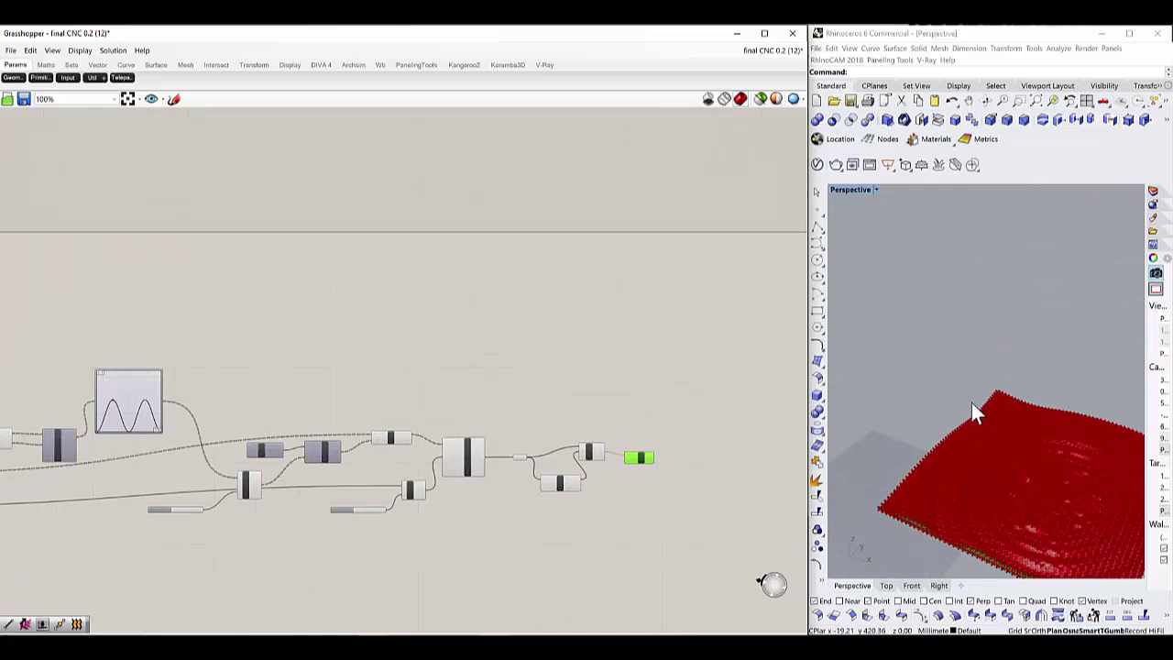
scroll(1018, 473, down, 3)
scroll(645, 467, up, 1)
scroll(642, 457, up, 4)
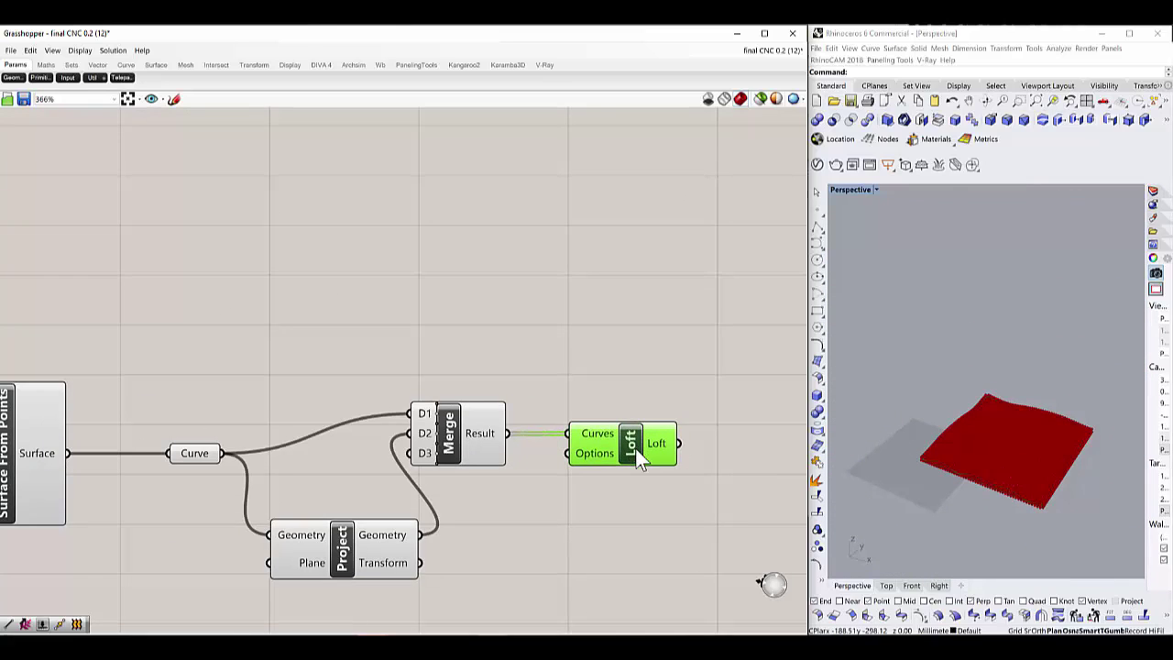
scroll(638, 450, down, 6)
scroll(669, 476, down, 2)
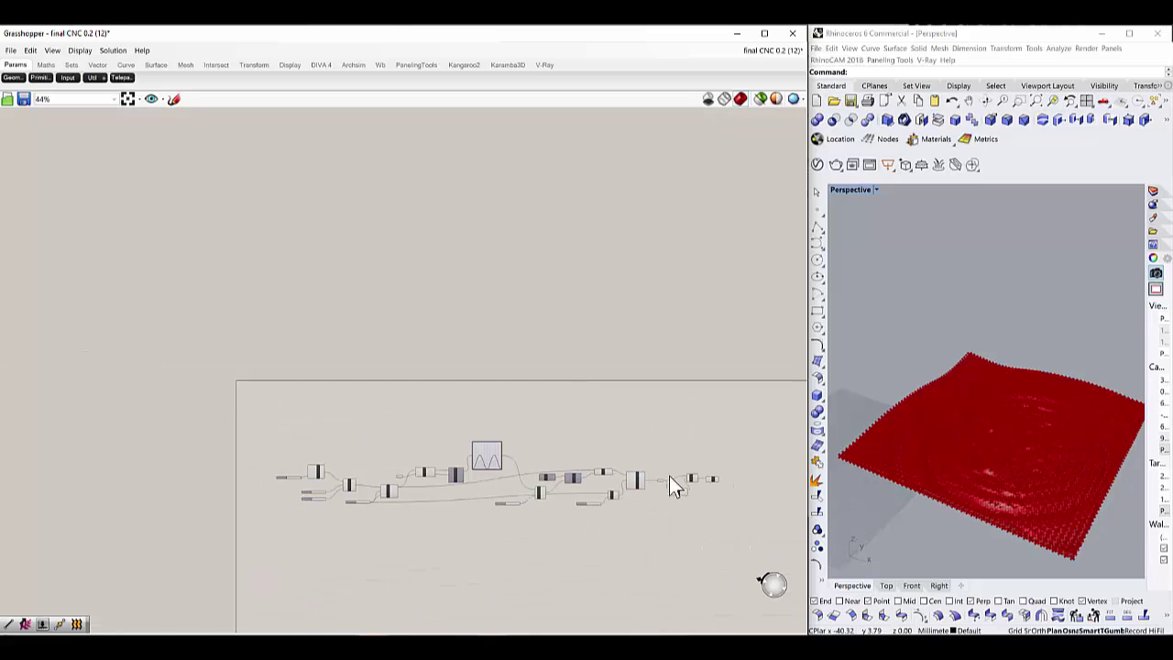
Step: Turn off the preview of the Move and Divide Surface components to hide their points in the viewport
scroll(673, 490, up, 5)
scroll(669, 478, down, 4)
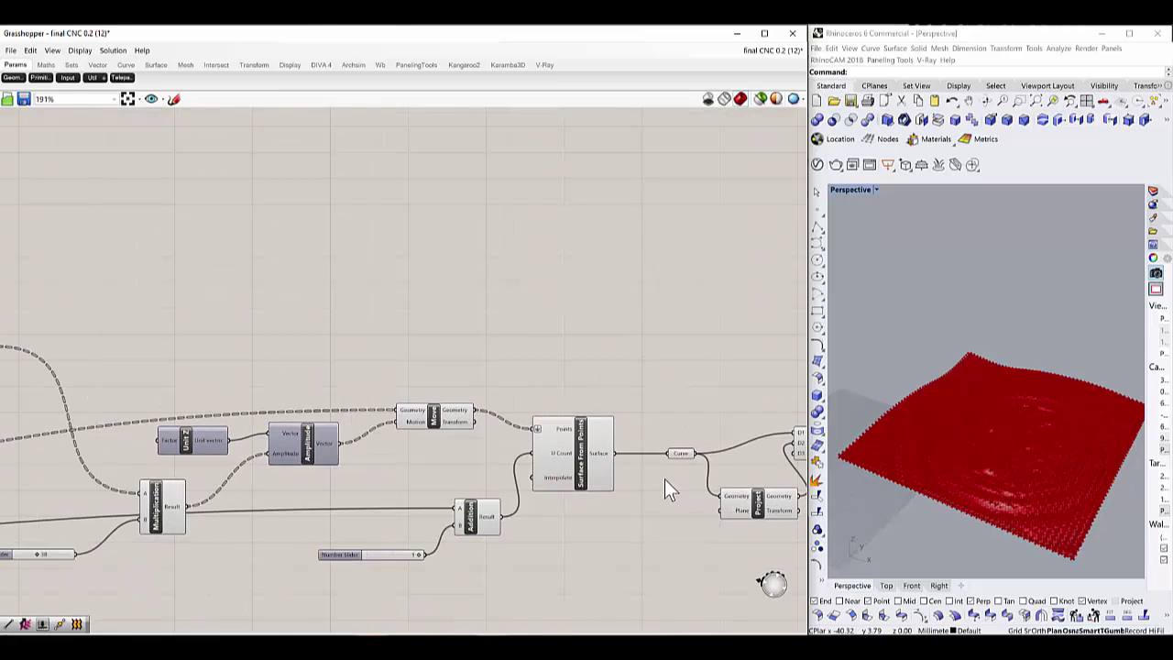
scroll(600, 477, up, 4)
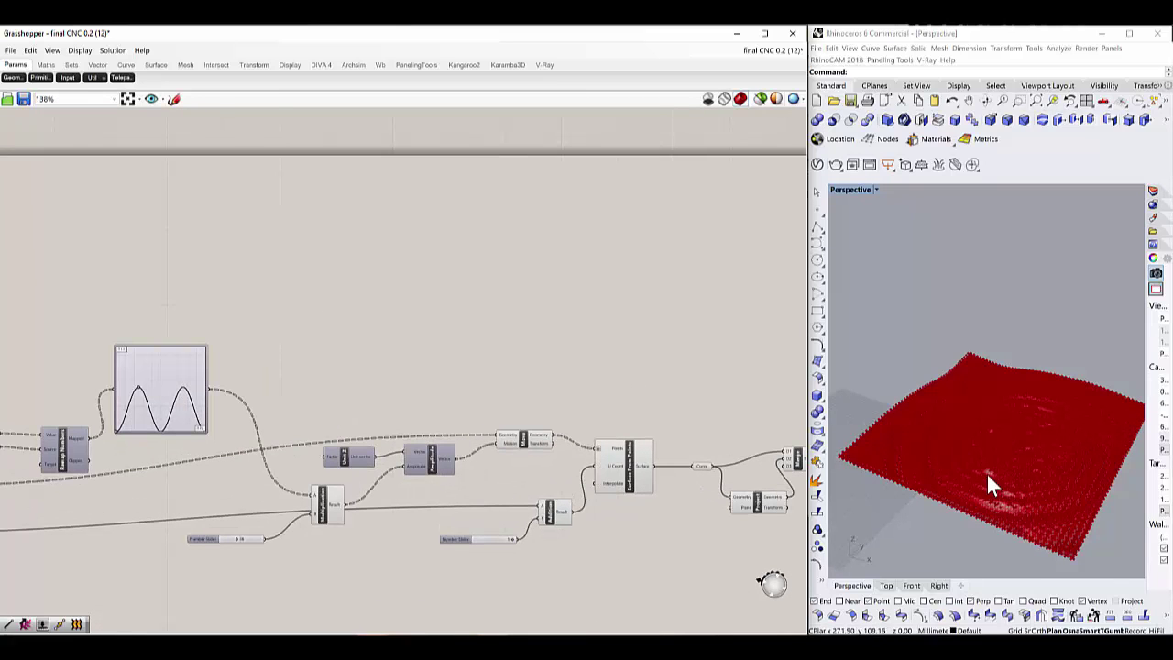
click(523, 439)
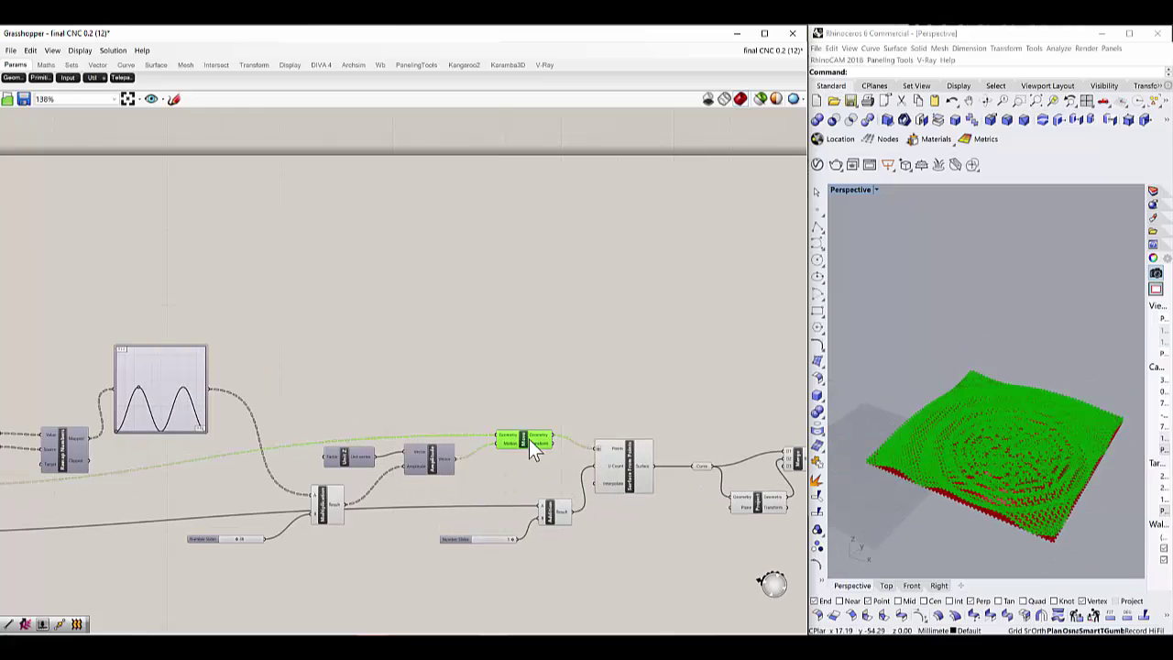
scroll(526, 487, down, 6)
scroll(279, 489, up, 8)
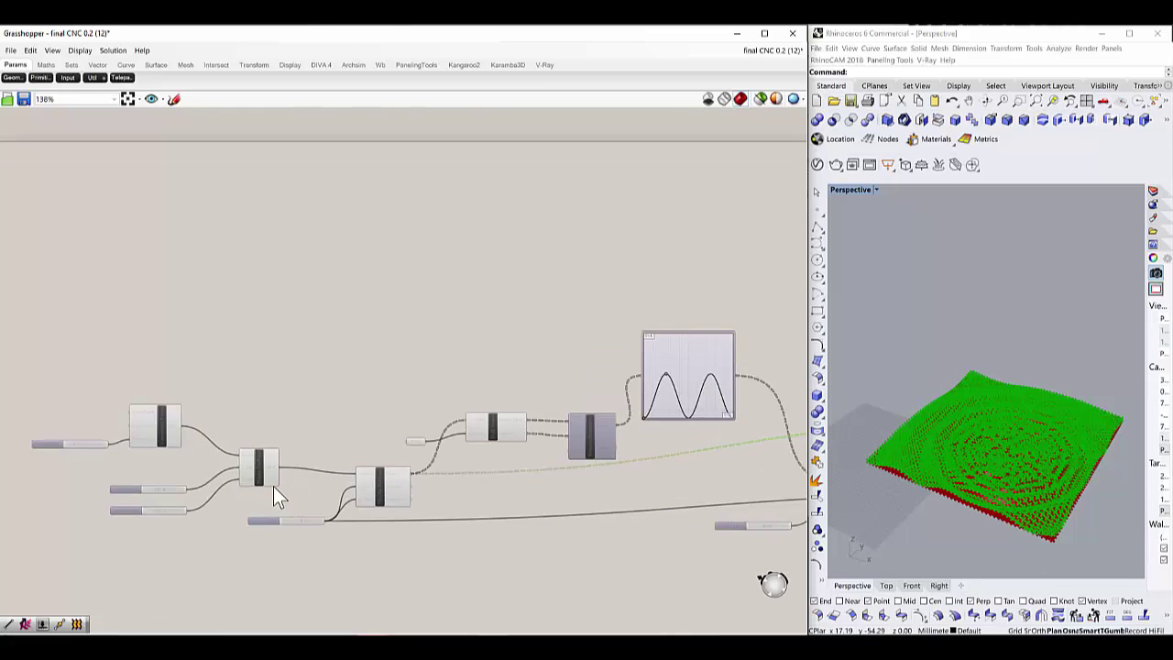
click(421, 510)
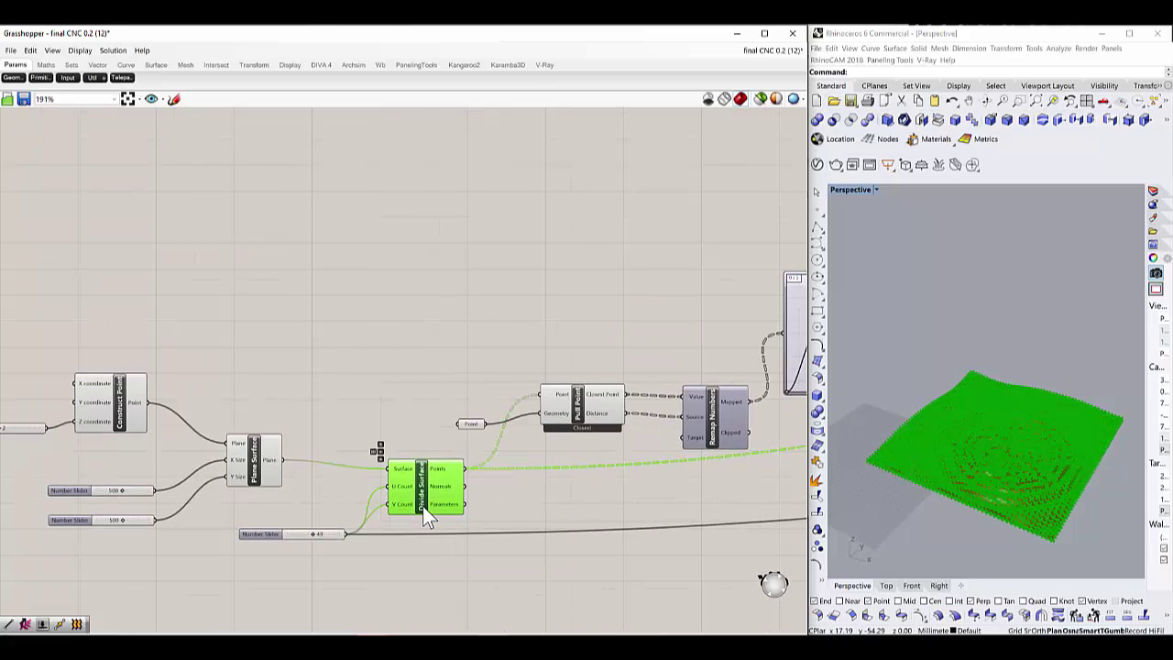
scroll(401, 478, down, 10)
scroll(622, 459, up, 7)
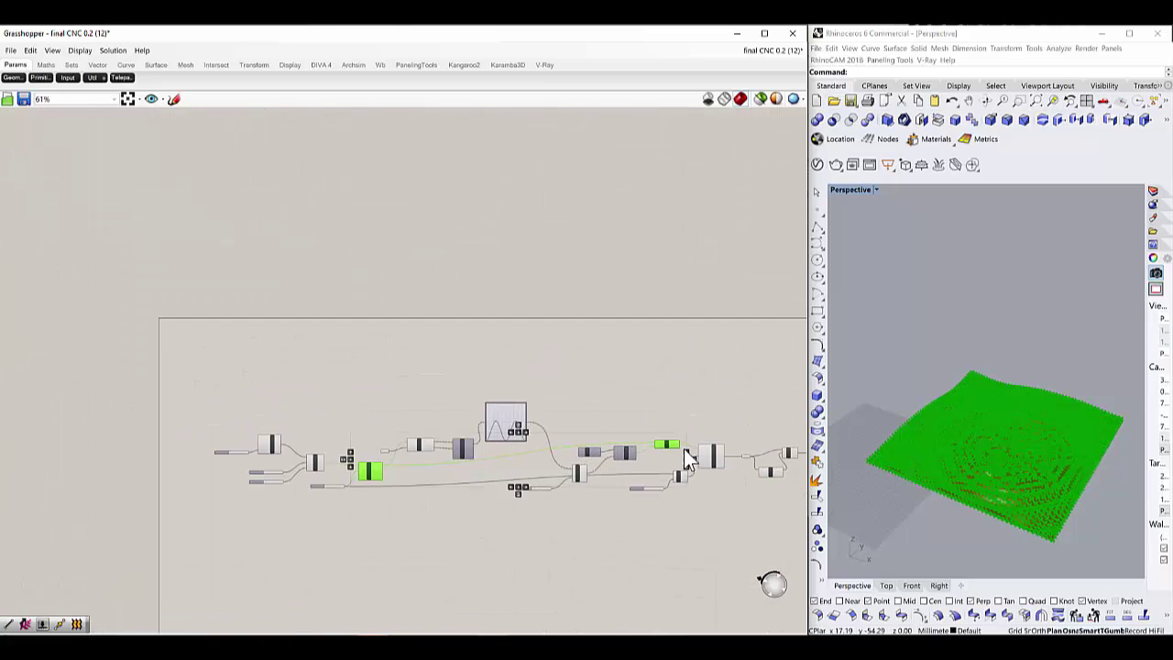
middle_click(658, 438)
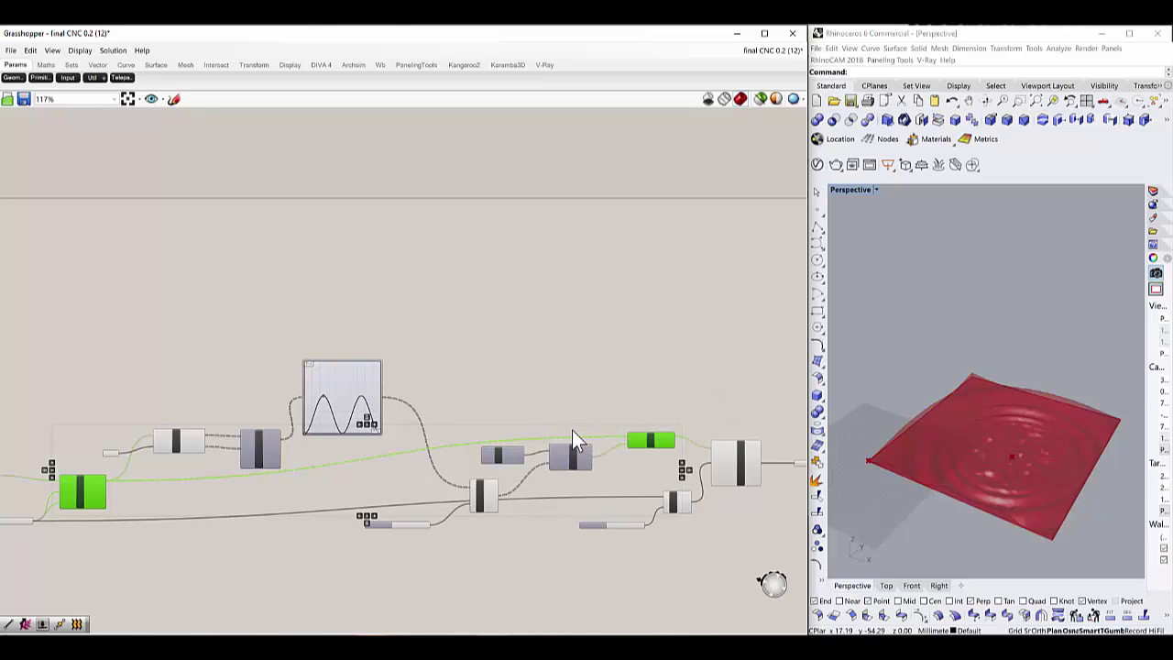
scroll(467, 463, down, 1)
scroll(468, 463, down, 3)
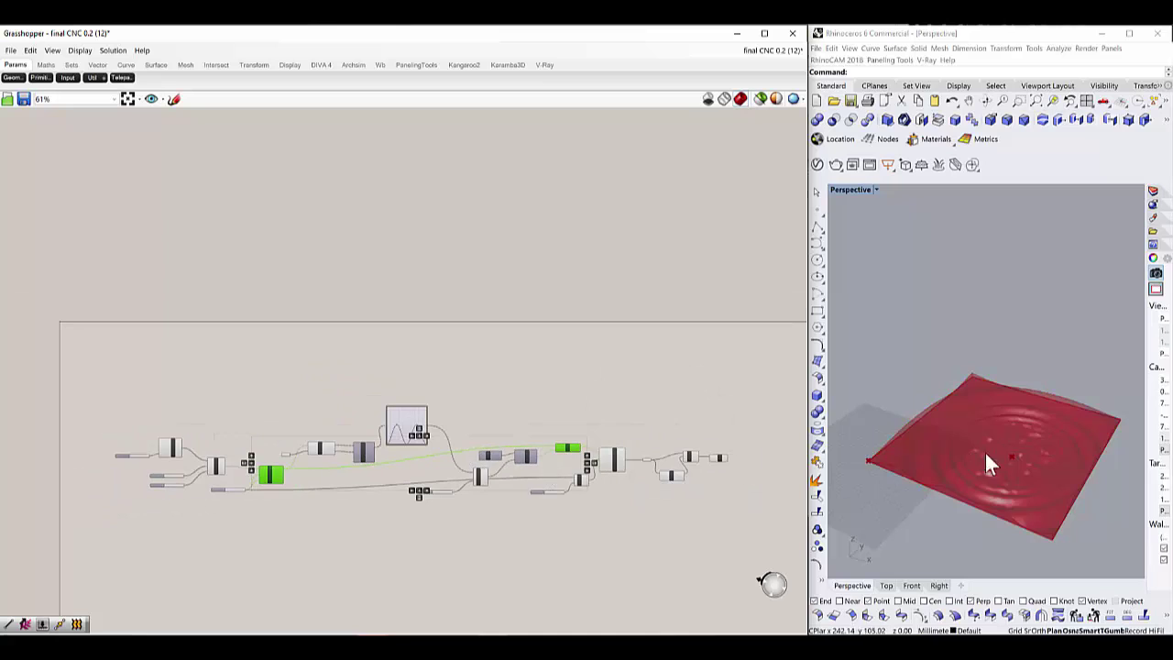
Step: Examine the lofted wave relief in the Perspective view and check the section curves feeding the Loft component
scroll(986, 453, up, 3)
scroll(1002, 432, down, 3)
scroll(710, 460, up, 7)
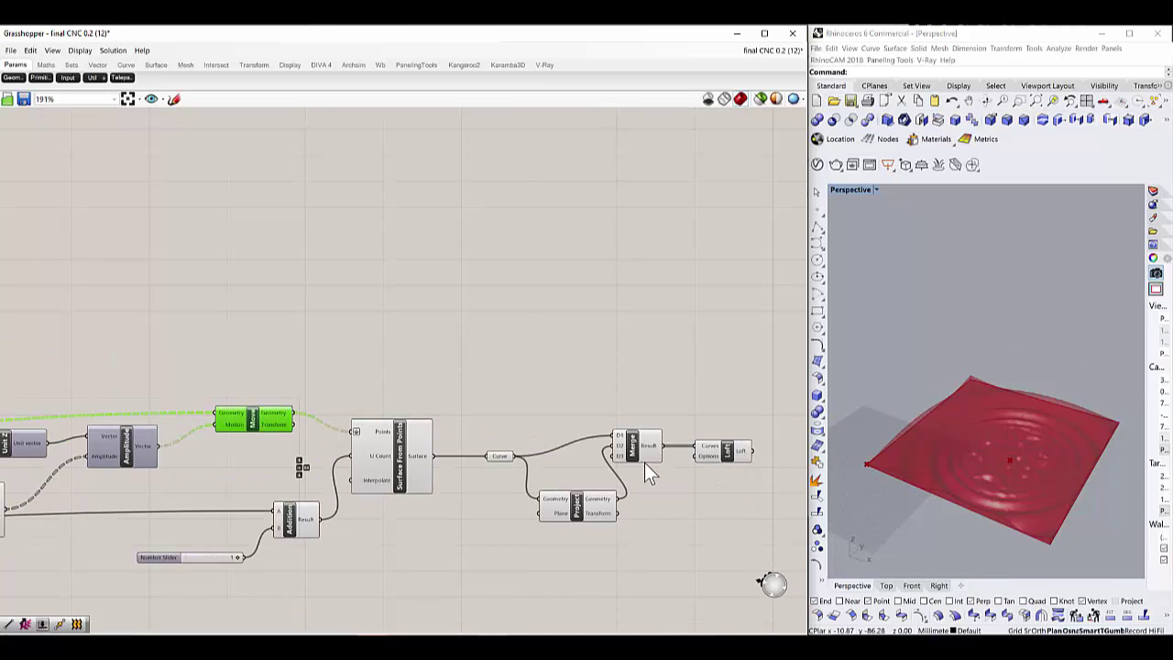
right_drag(967, 472, 928, 458)
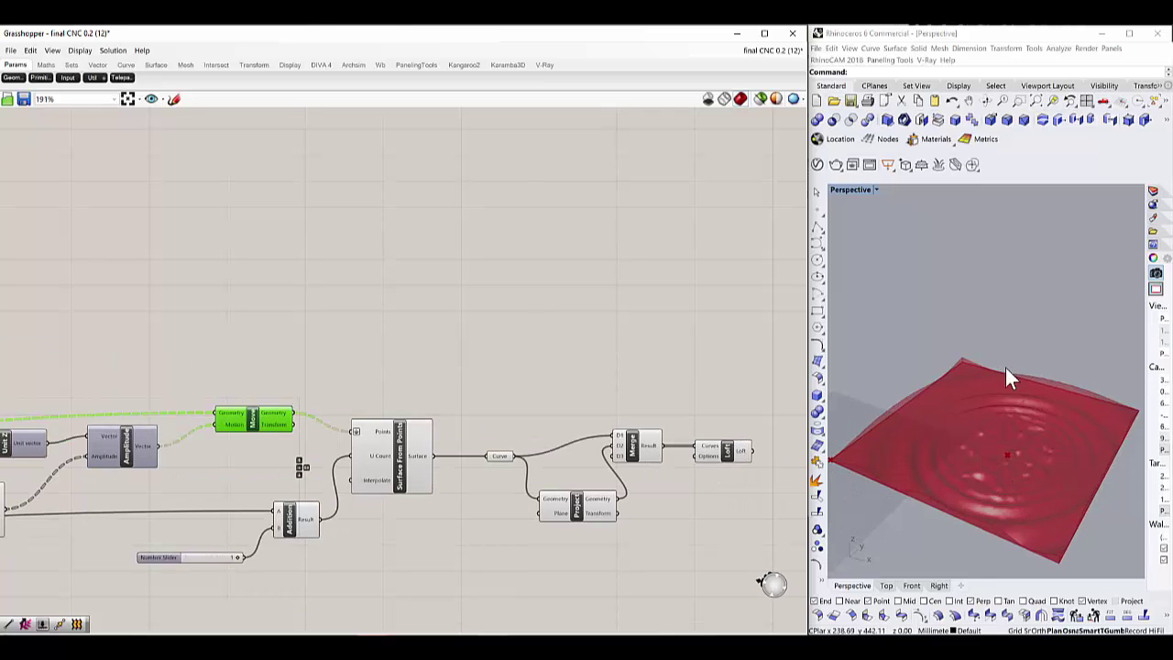
scroll(686, 417, down, 5)
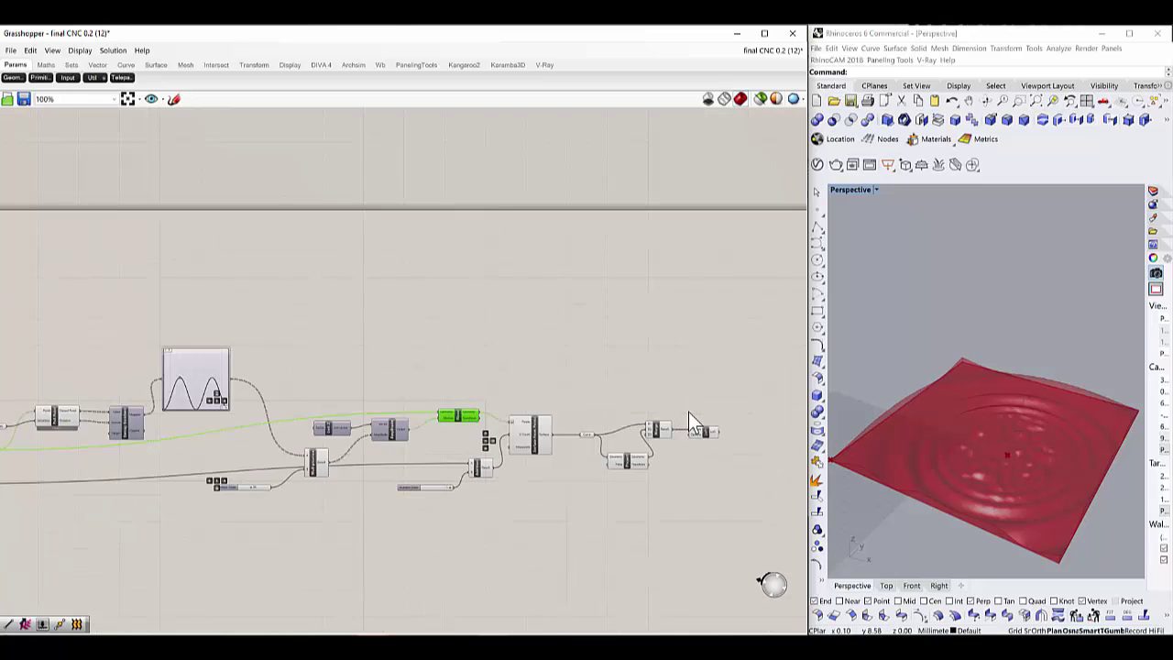
scroll(702, 424, up, 2)
click(694, 427)
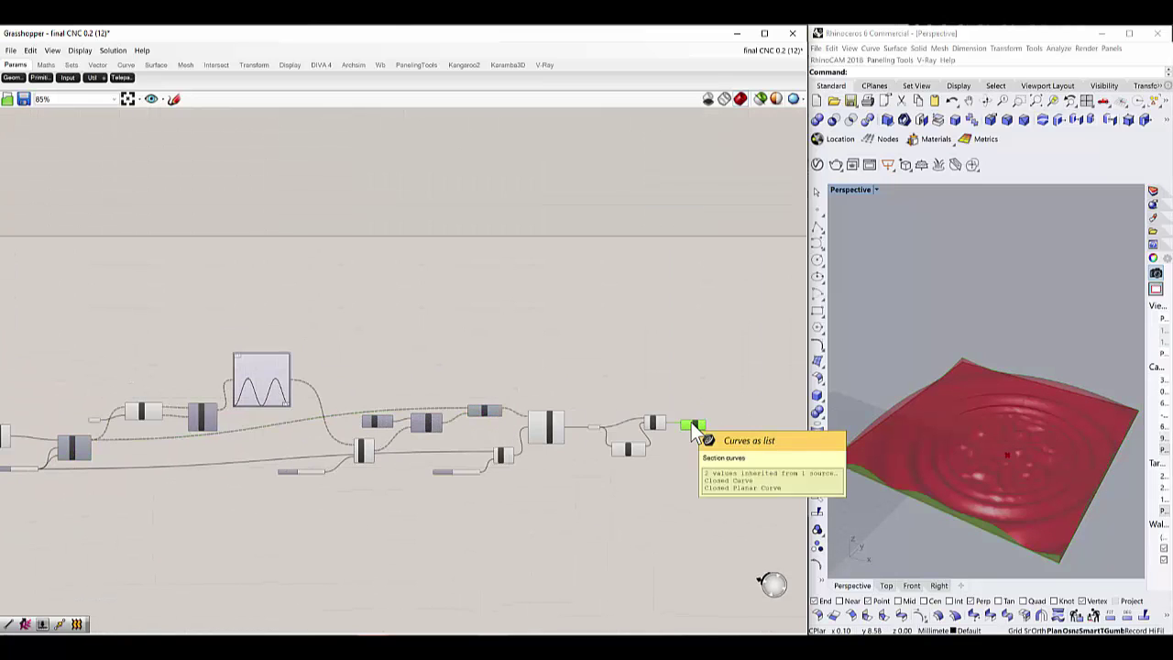
scroll(689, 434, up, 3)
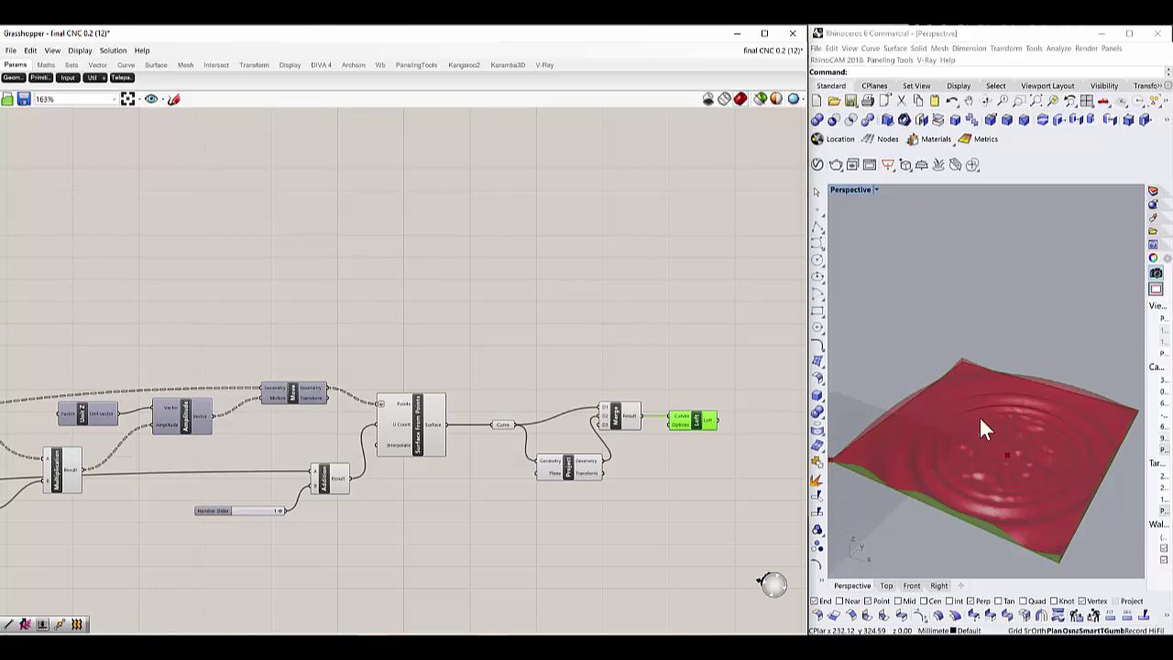
Step: Bake the Surface From Points component into the Rhino model, keeping the default attributes
click(419, 438)
right_click(421, 439)
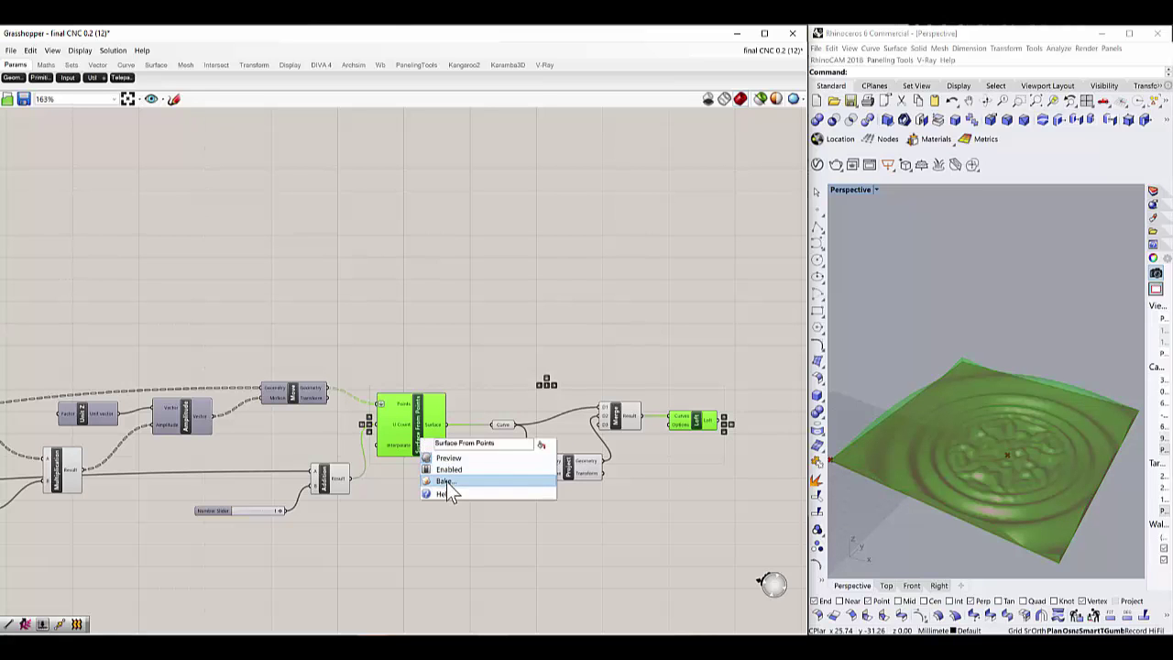
click(447, 481)
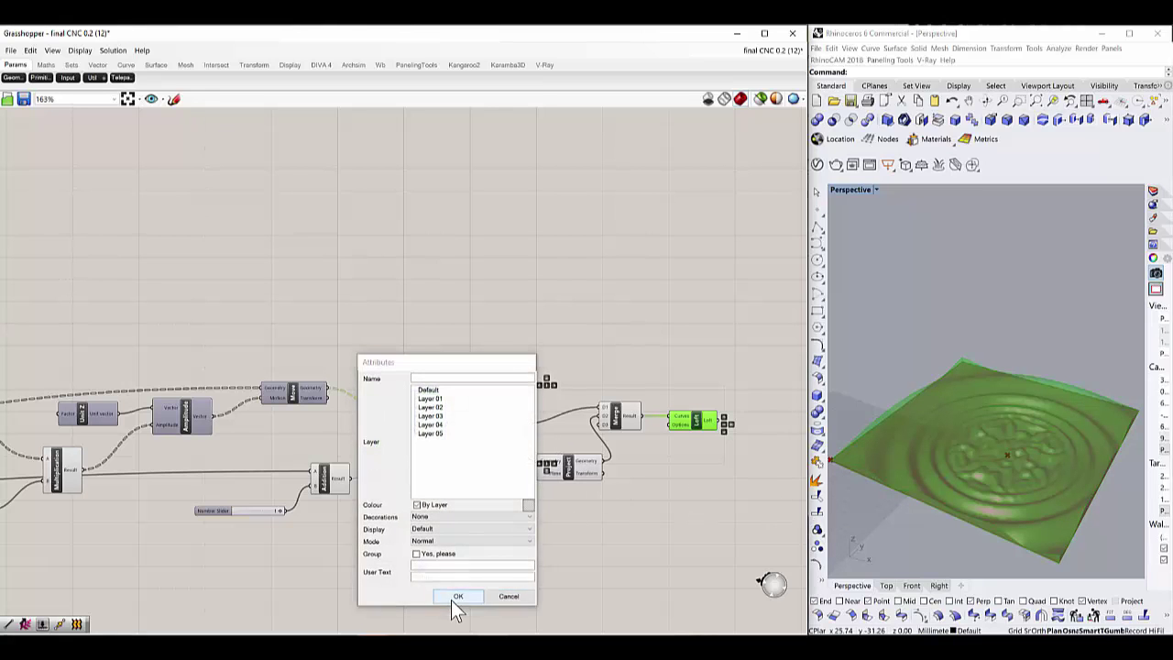
click(456, 596)
scroll(1026, 471, down, 5)
scroll(1015, 468, up, 2)
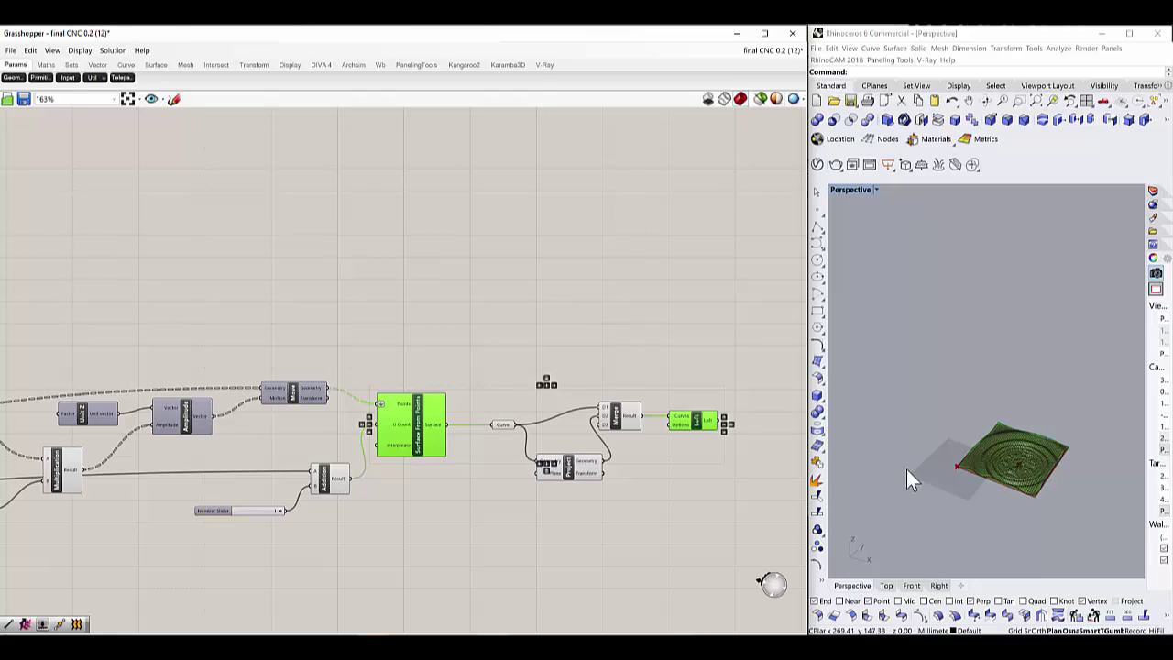
Step: Turn off the preview of all components in the definition so that only the baked surface is displayed
scroll(613, 506, down, 8)
drag(175, 385, 665, 530)
right_click(577, 461)
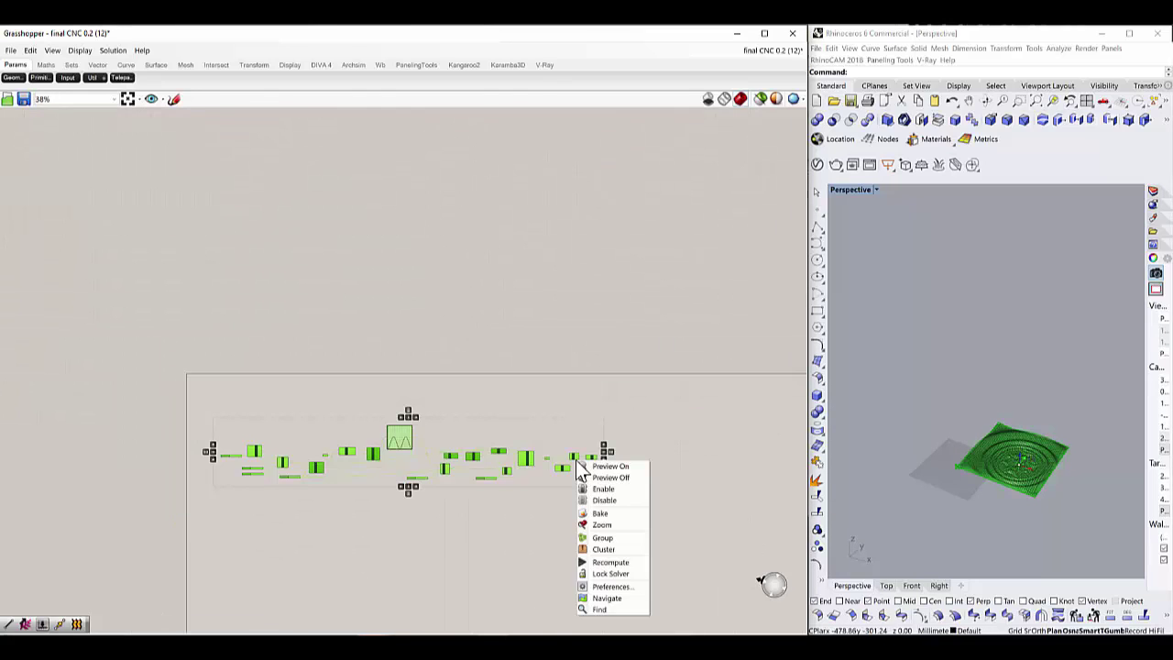
key(space)
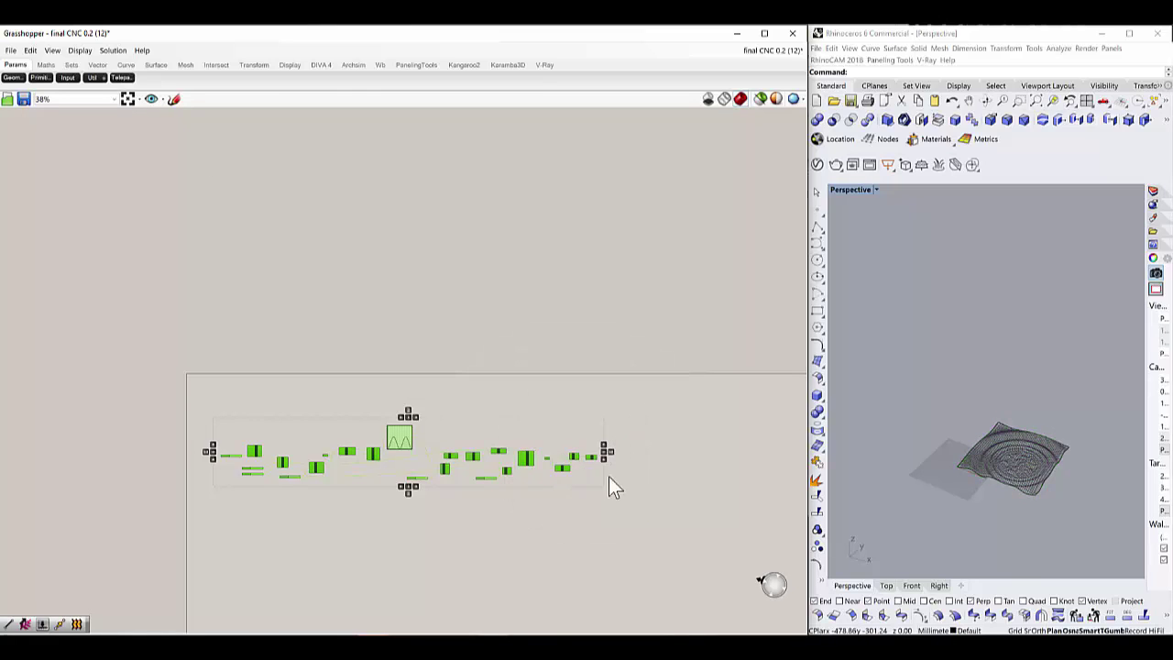
scroll(611, 490, up, 1)
click(667, 511)
Step: Examine the baked wave surface and its open edges in the Perspective view
scroll(1005, 464, up, 3)
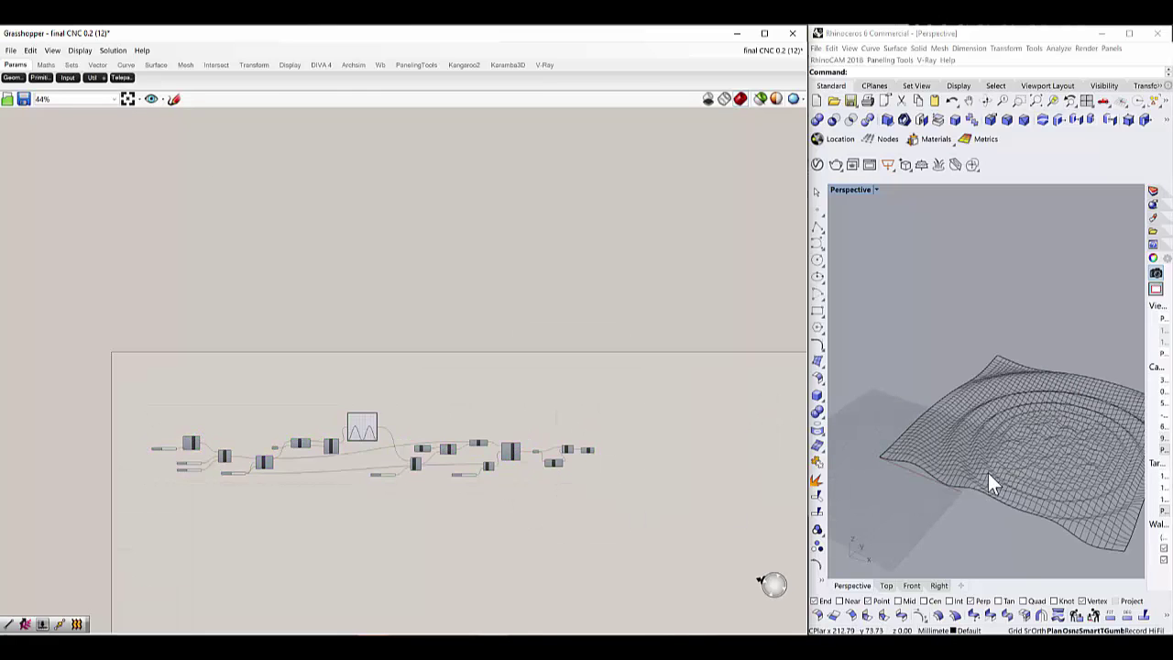
scroll(989, 473, down, 2)
scroll(1102, 449, up, 2)
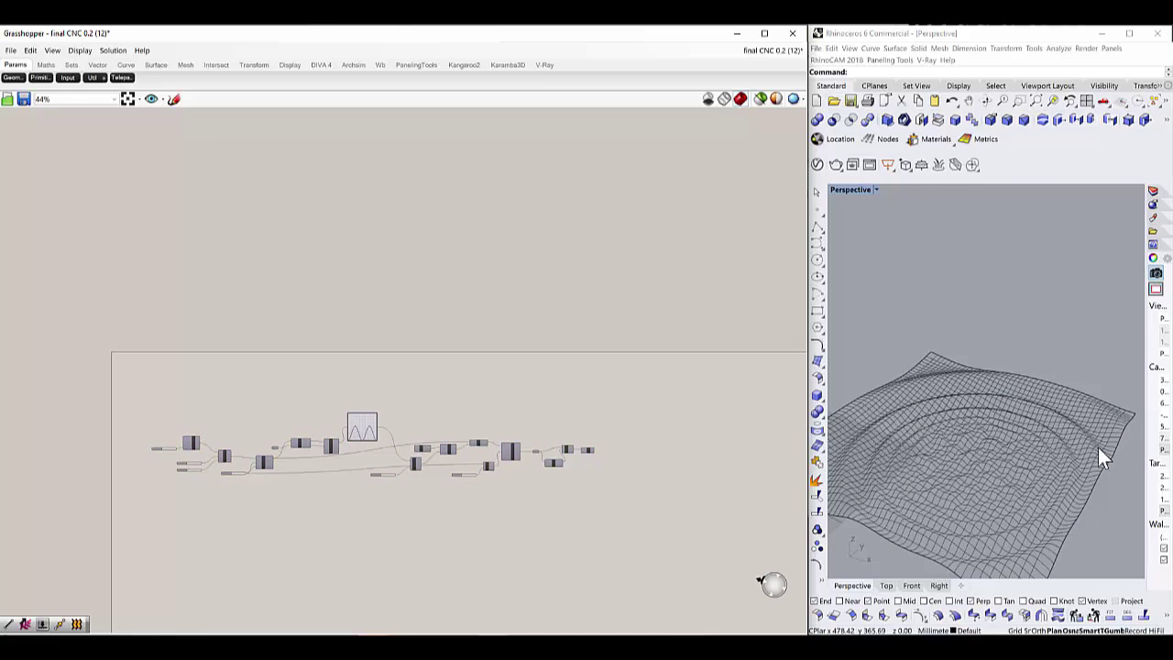
scroll(1064, 432, down, 2)
scroll(1078, 433, up, 2)
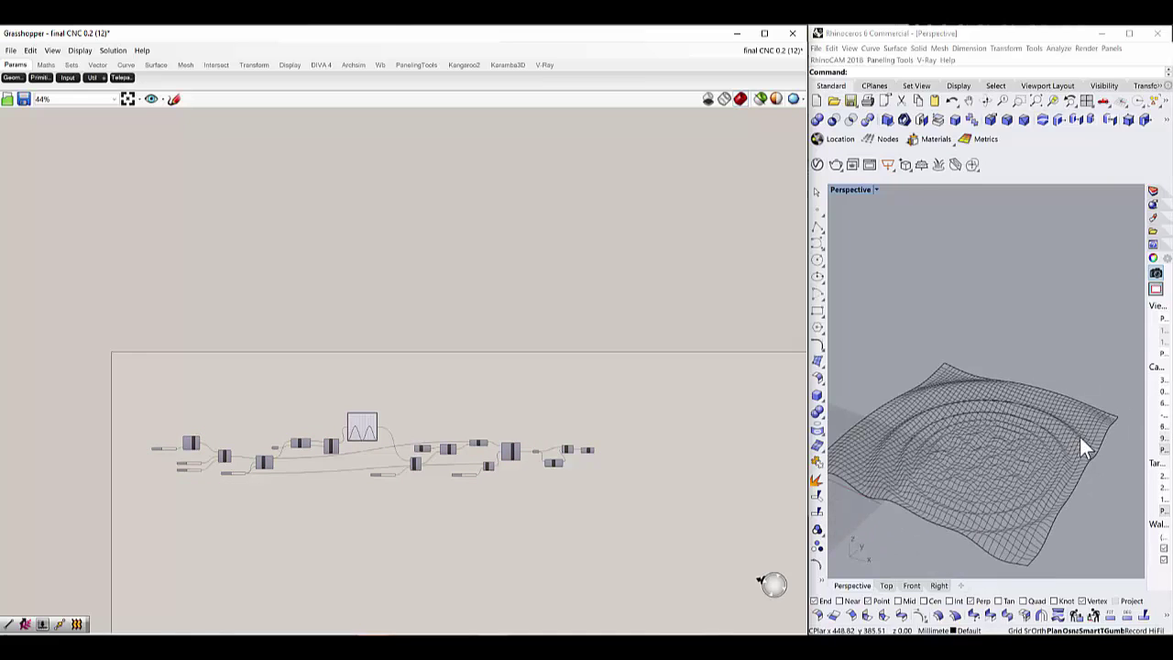
scroll(1067, 445, down, 1)
scroll(984, 450, up, 2)
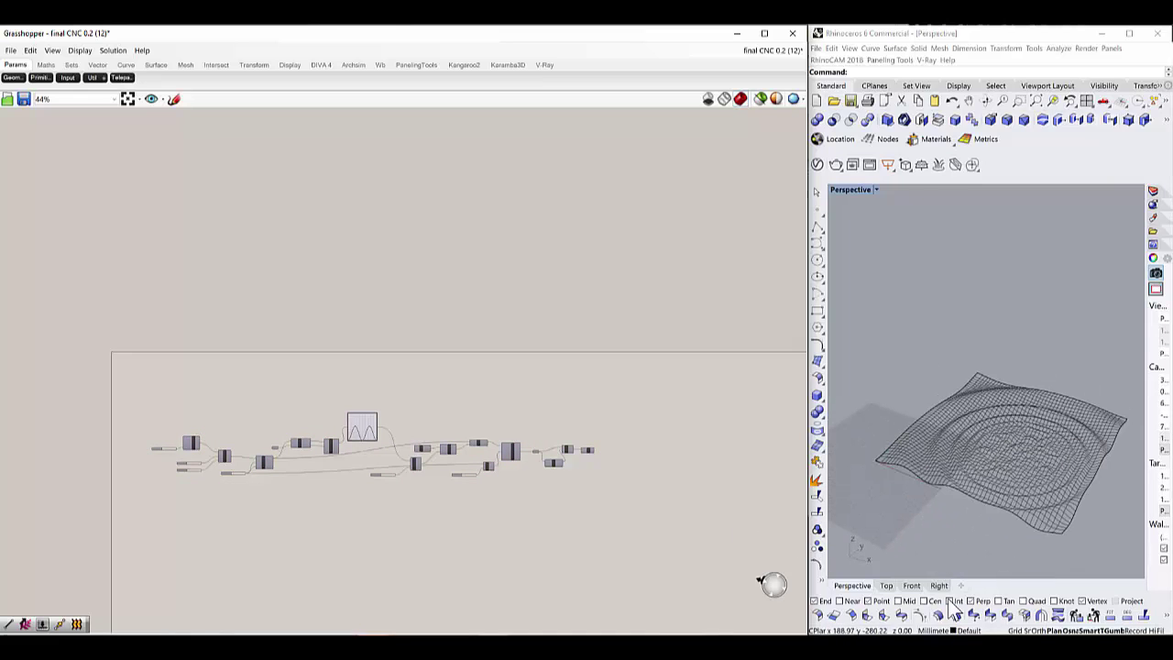
scroll(1003, 493, down, 2)
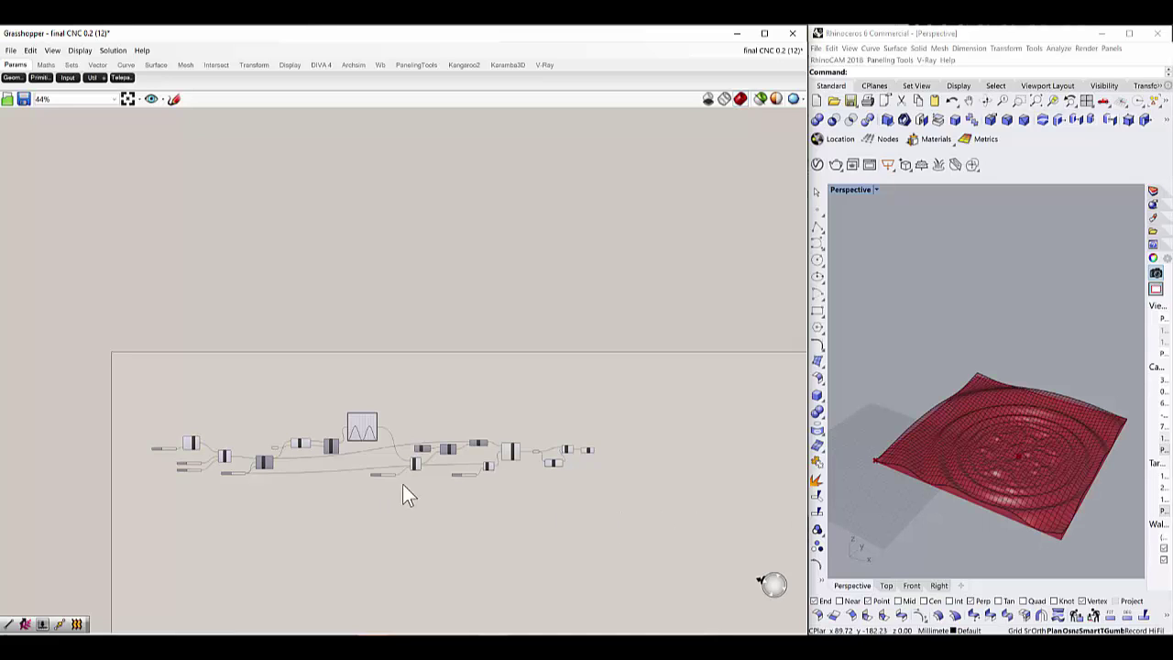
Step: Bake the Loft component's side walls into the Rhino model
scroll(564, 464, up, 5)
click(649, 427)
scroll(651, 427, up, 3)
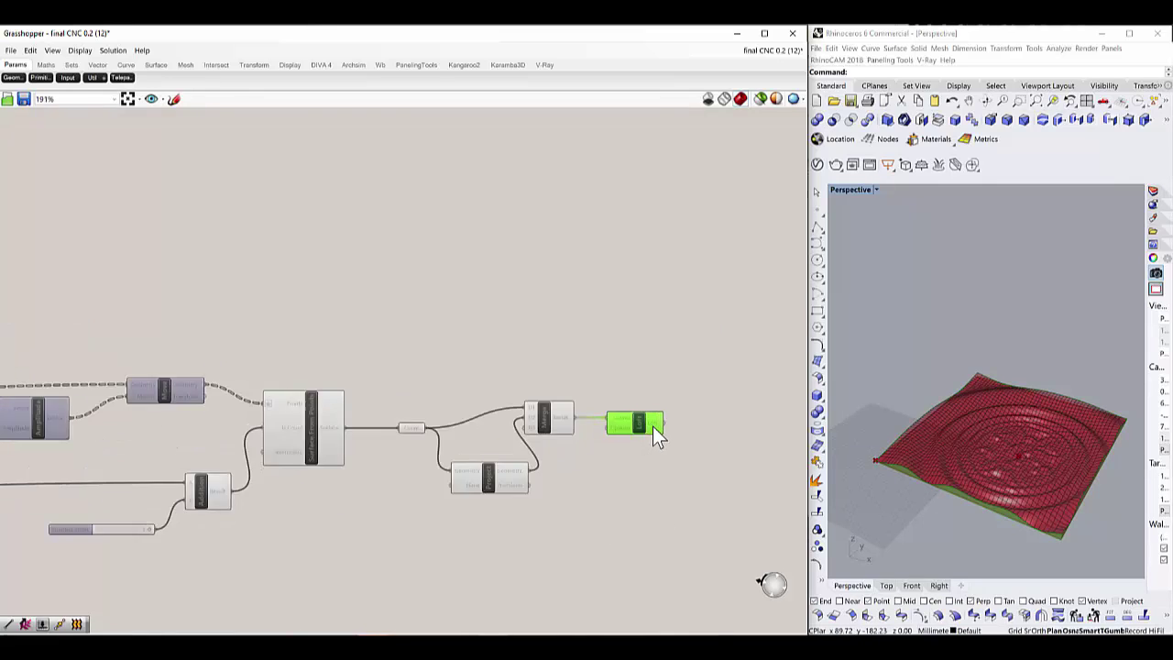
scroll(652, 426, up, 1)
middle_click(651, 427)
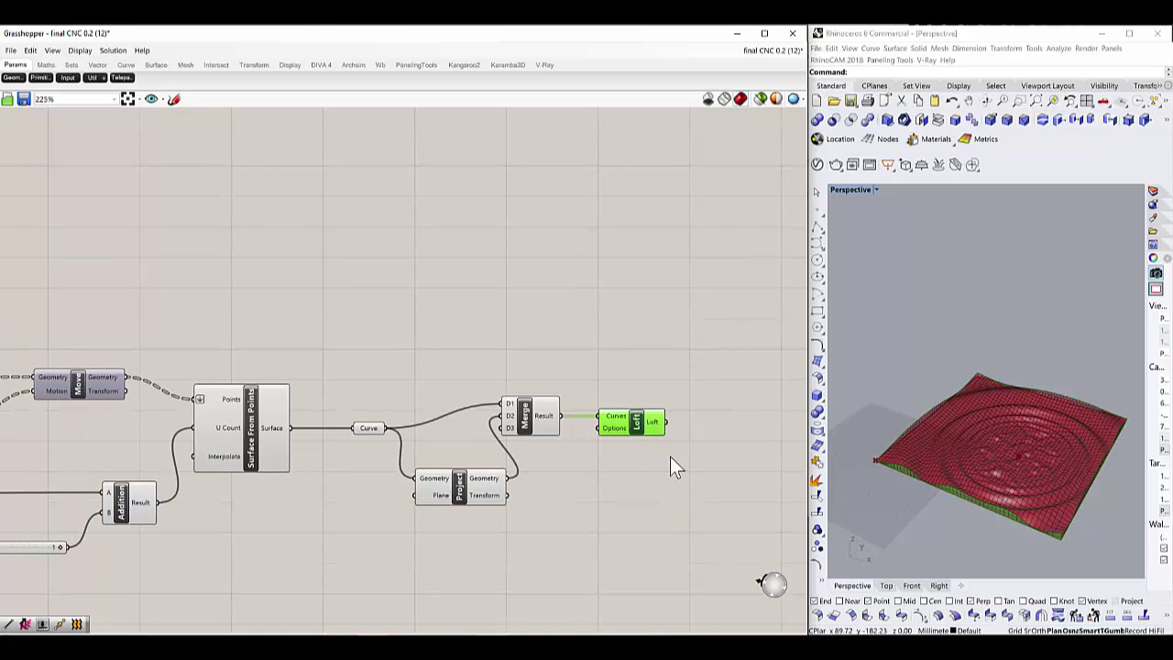
click(672, 457)
right_drag(1020, 506, 966, 519)
scroll(966, 518, down, 2)
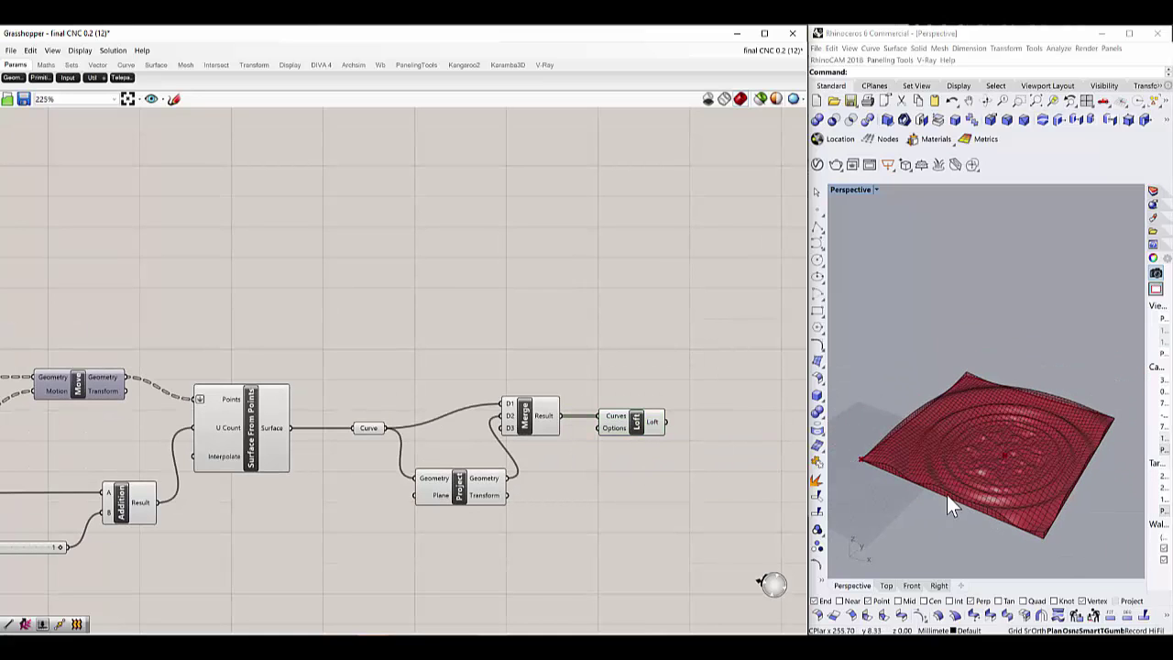
Step: Select the entire definition and turn off its preview, leaving only the baked wave surface and side walls displayed
scroll(419, 438, down, 5)
scroll(437, 429, down, 2)
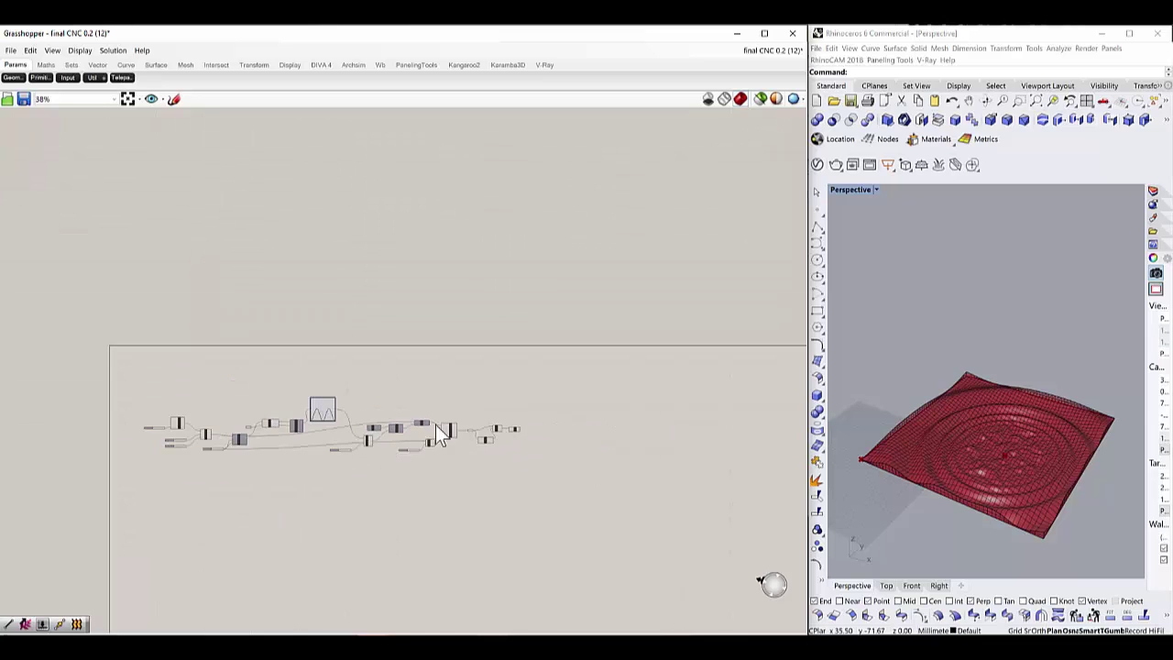
drag(68, 353, 591, 489)
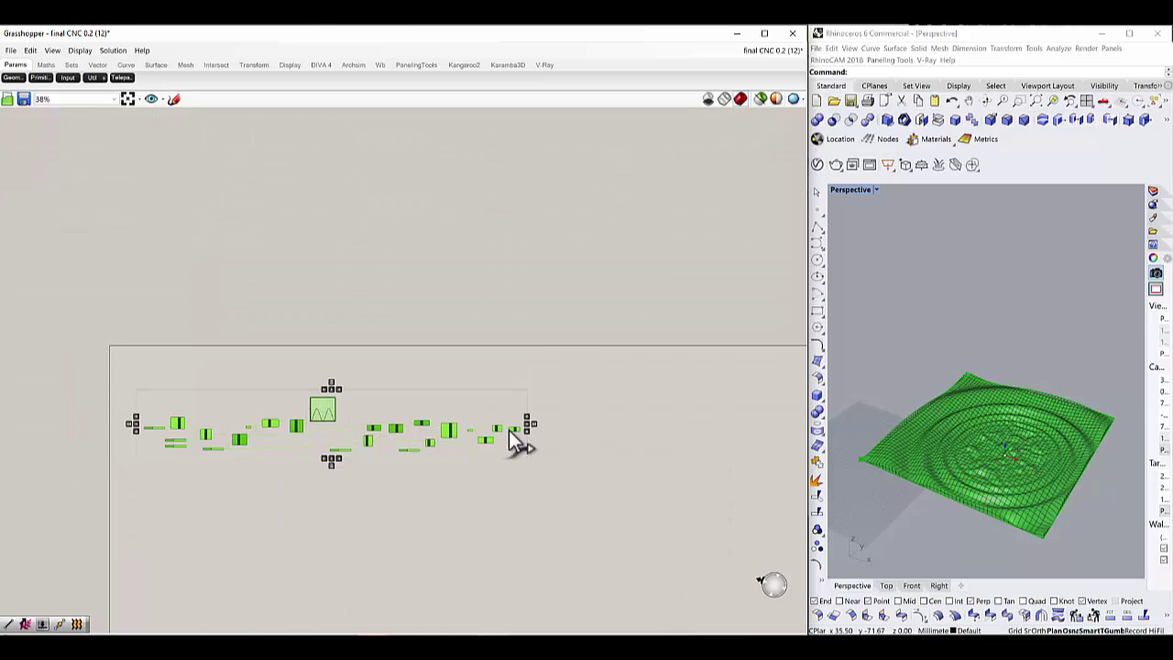
middle_click(509, 431)
click(552, 391)
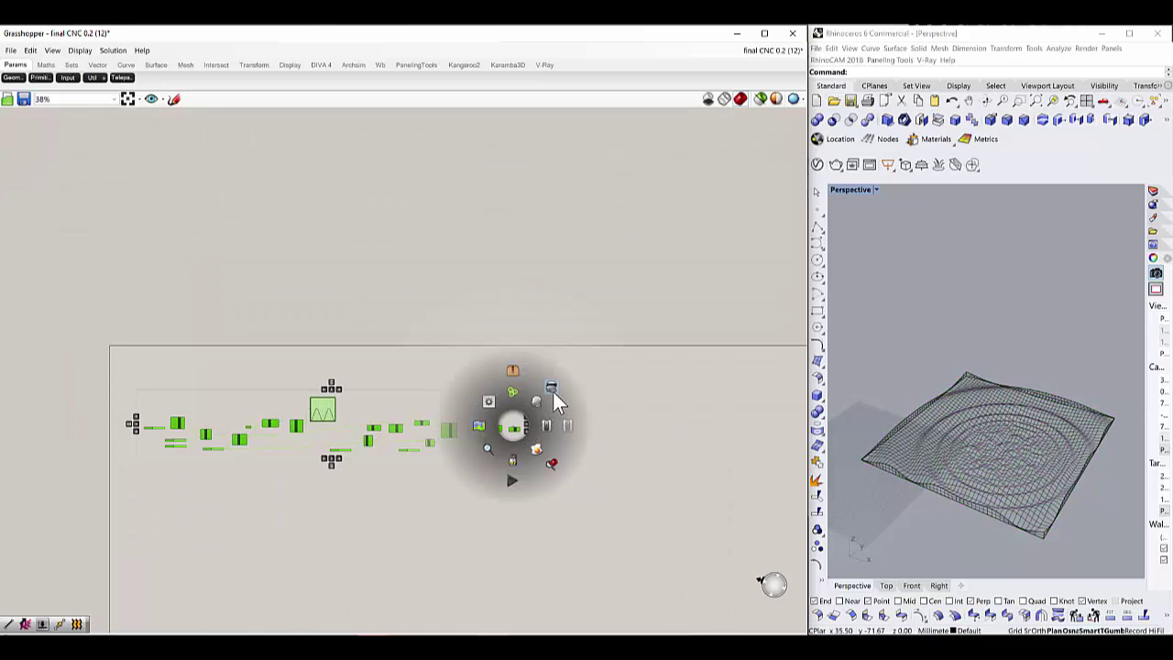
click(673, 485)
right_drag(1061, 509, 1059, 422)
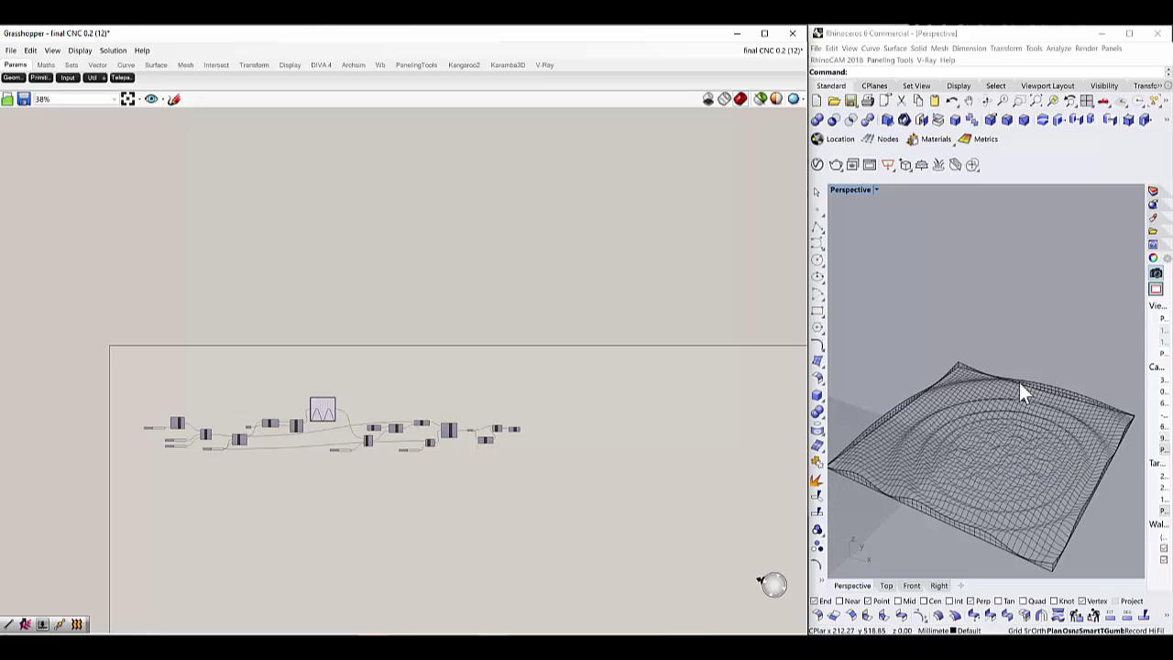
Step: Review the beginning of the definition, from Construct Point and Plane Surface to Divide Surface and its sliders
scroll(214, 431, up, 2)
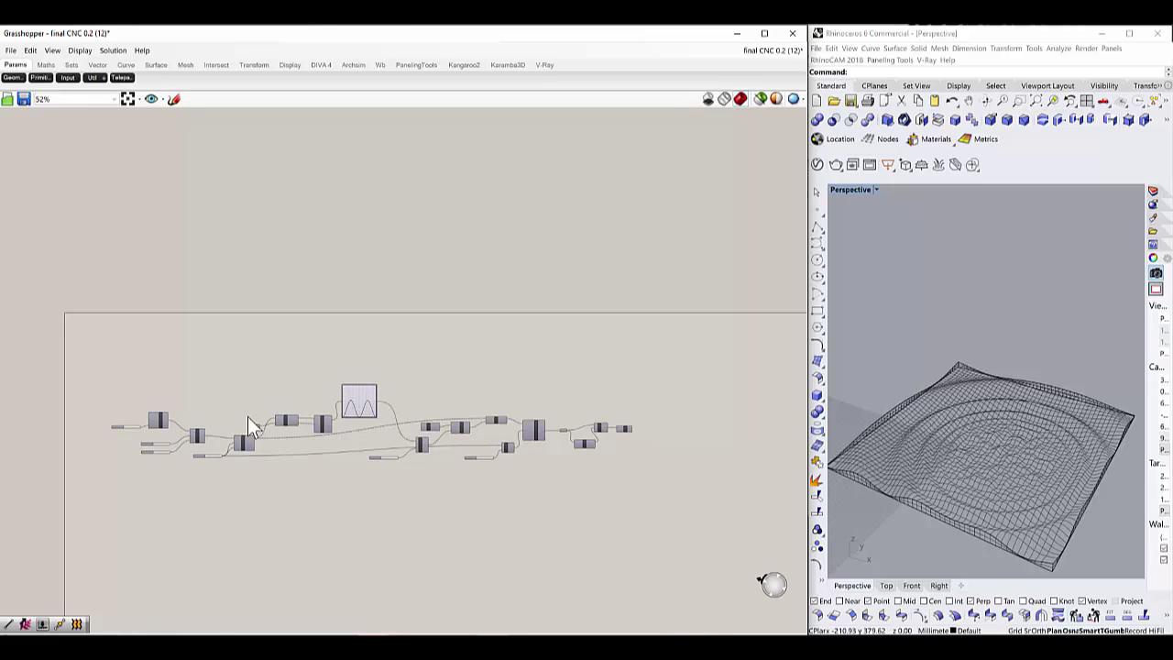
scroll(466, 460, up, 2)
scroll(564, 452, down, 2)
scroll(346, 437, up, 4)
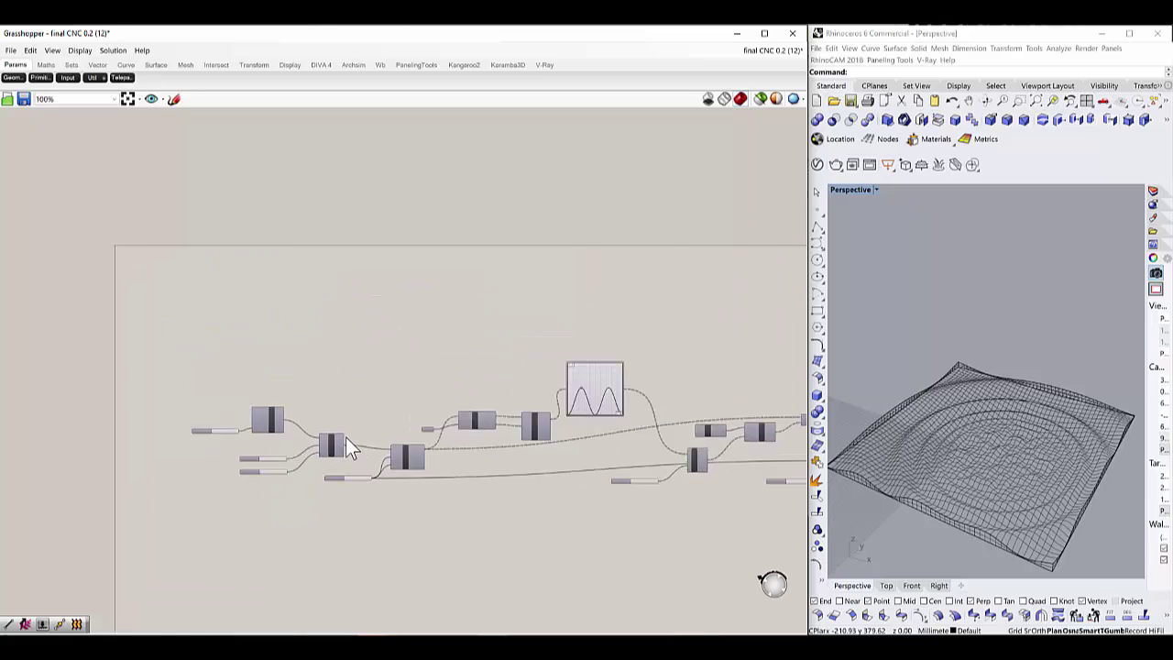
scroll(348, 435, up, 3)
scroll(342, 436, down, 2)
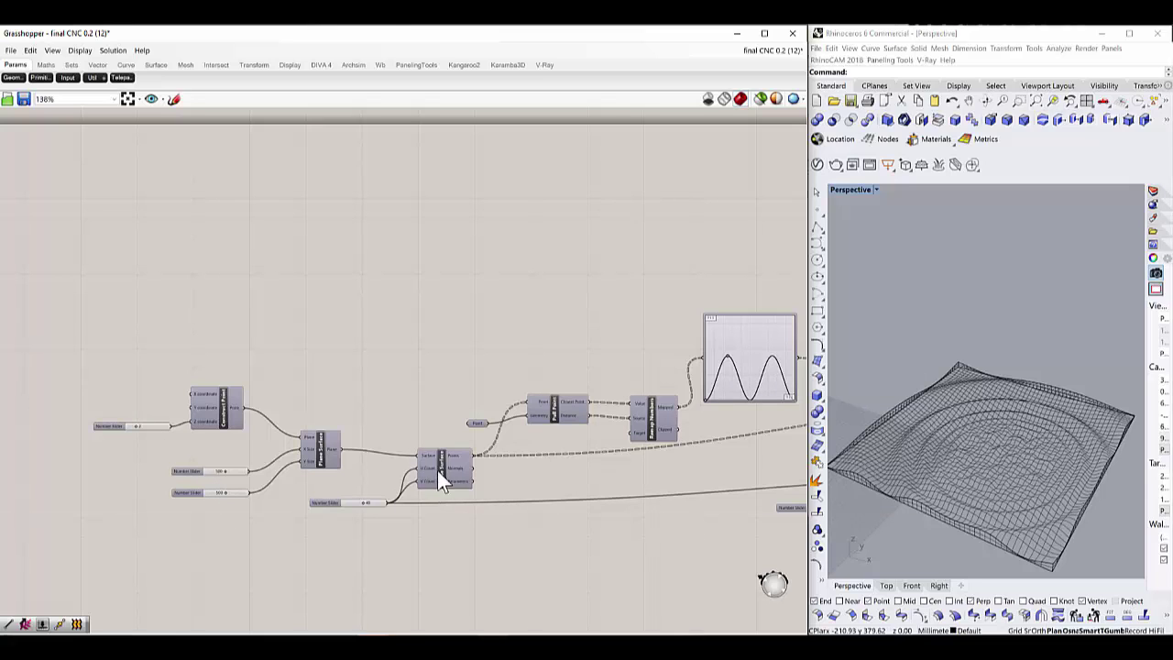
Step: Review the rest of the definition, from the sine Graph Mapper through Move and Surface From Points to Merge and Loft
scroll(417, 519, down, 4)
scroll(727, 505, up, 3)
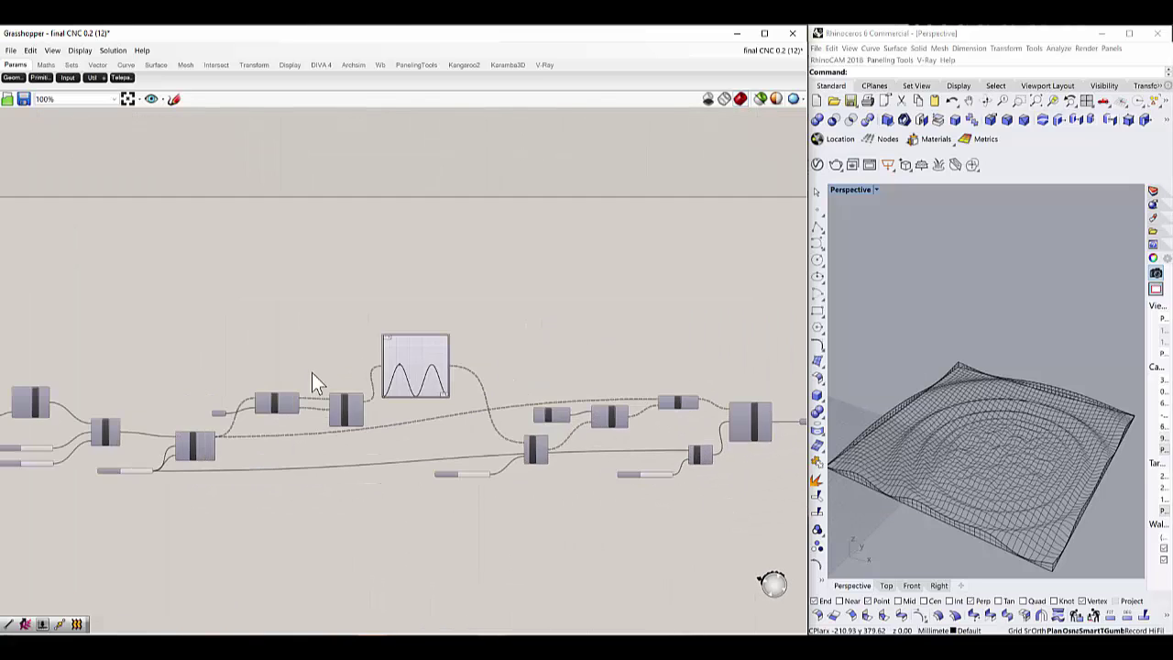
scroll(540, 427, down, 2)
scroll(656, 443, up, 5)
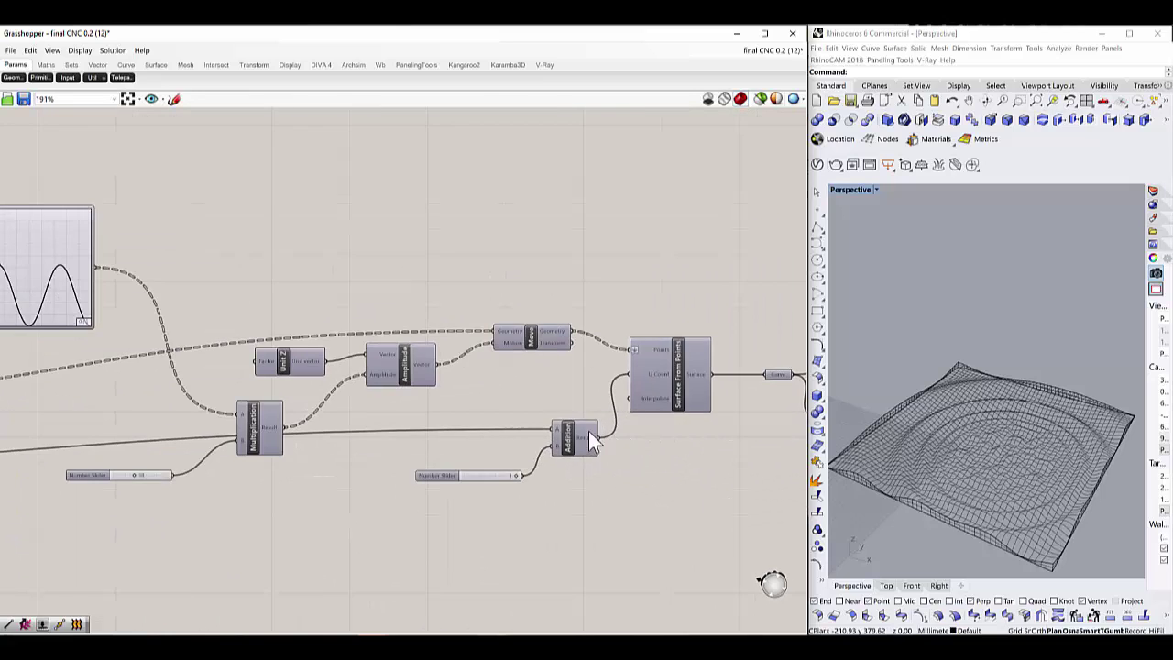
scroll(583, 438, down, 4)
scroll(607, 443, up, 5)
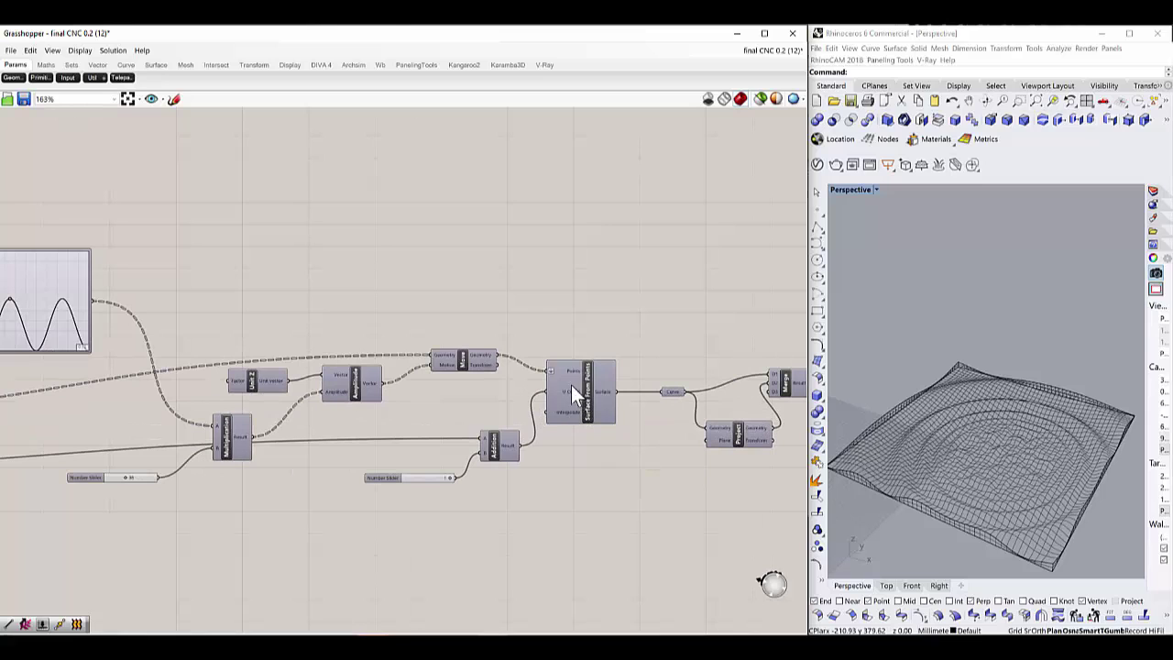
scroll(577, 415, down, 3)
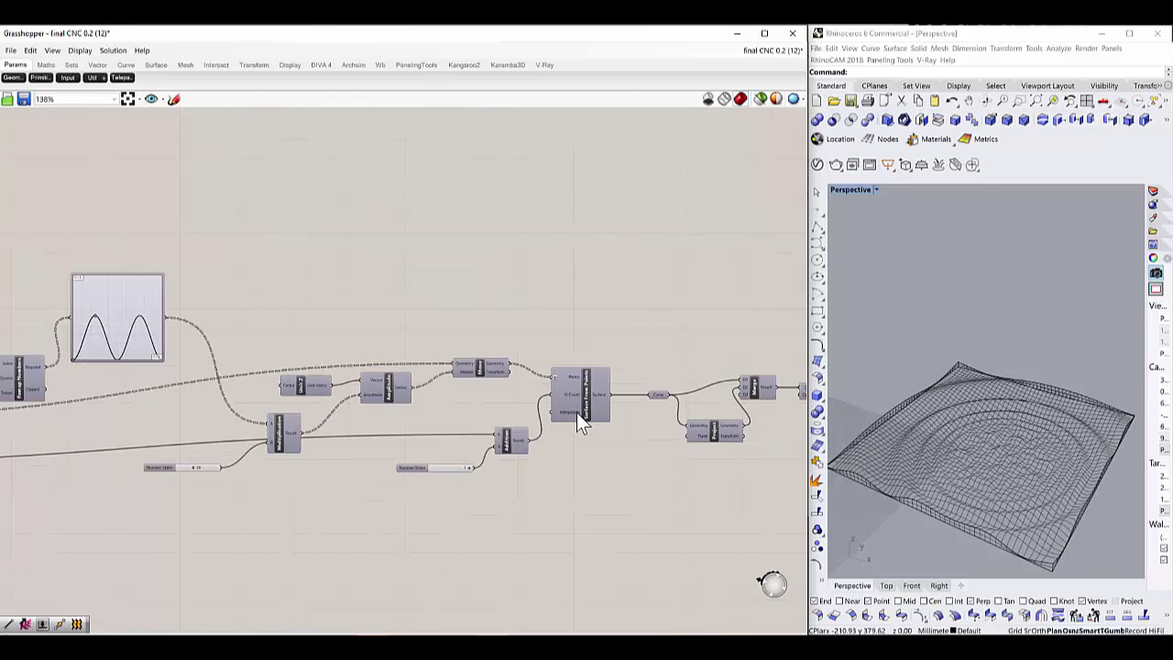
scroll(608, 403, up, 2)
scroll(608, 406, down, 2)
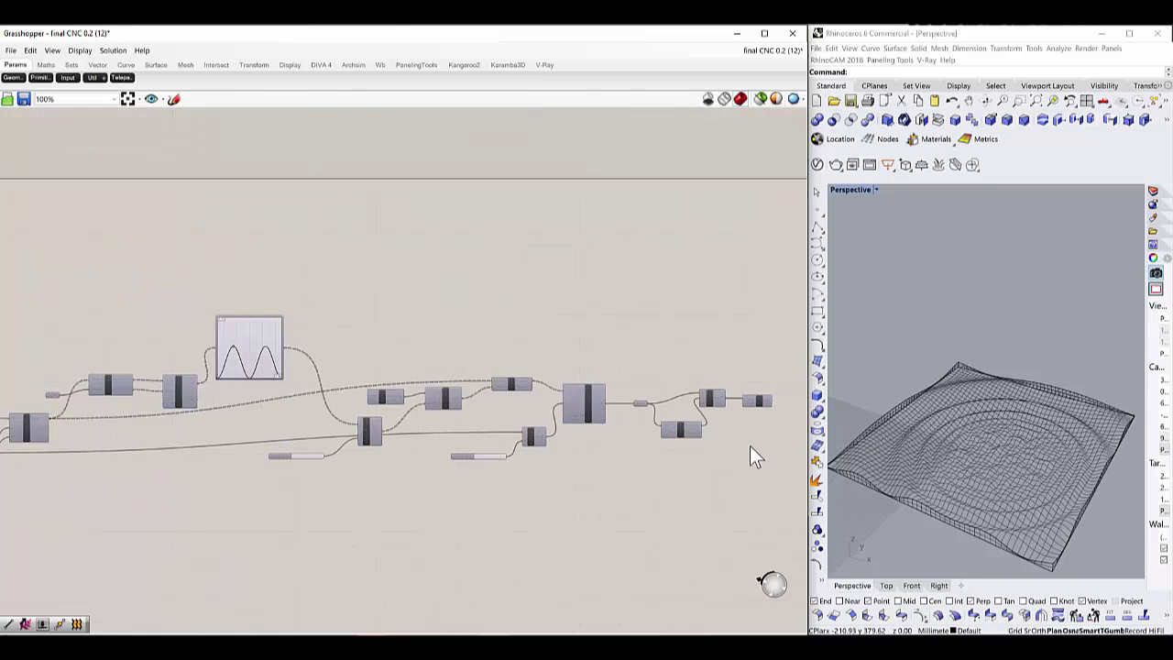
scroll(769, 421, up, 2)
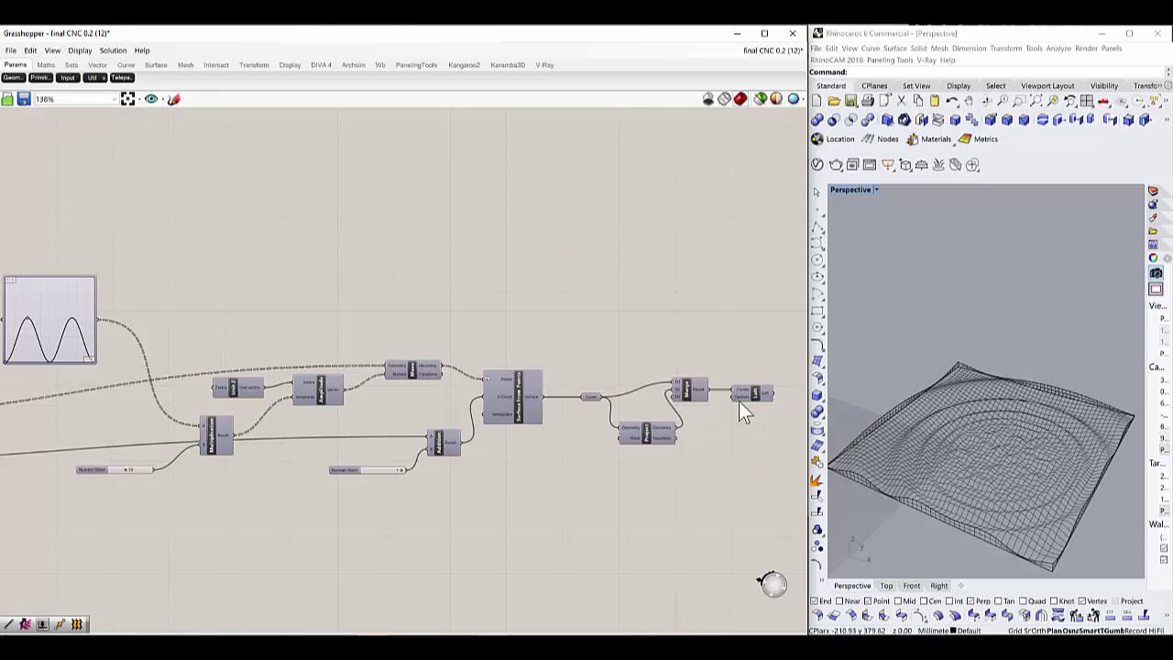
scroll(739, 403, down, 3)
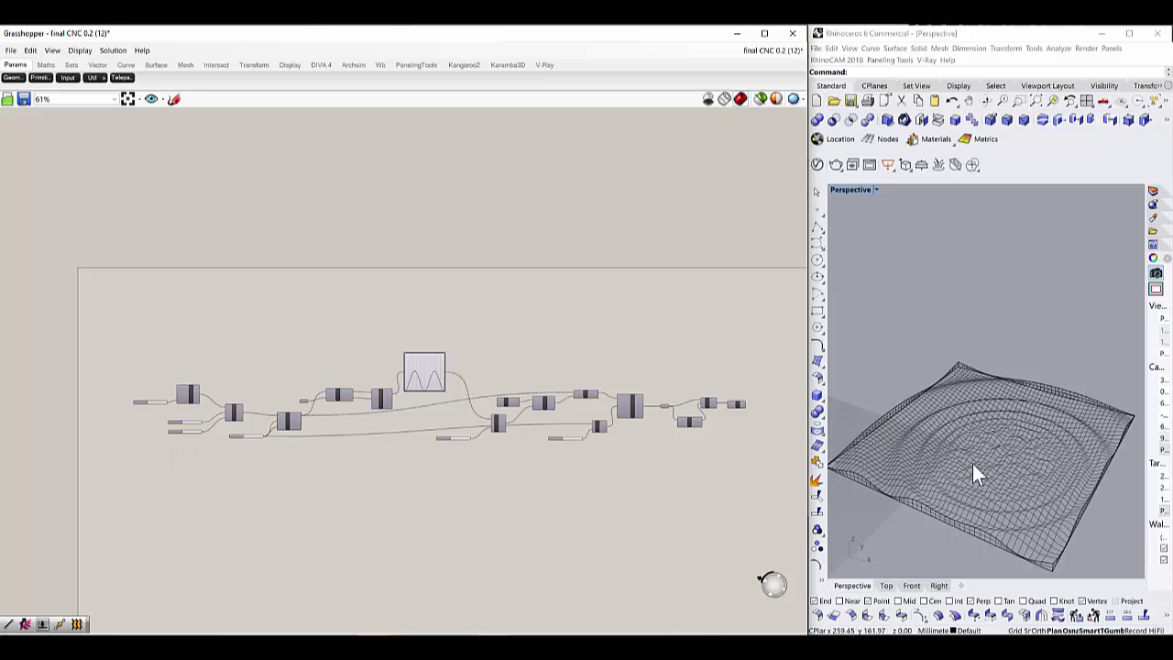
Step: Recheck the complete component chain from the first number slider through to the final Loft component
scroll(631, 401, up, 1)
scroll(405, 402, down, 2)
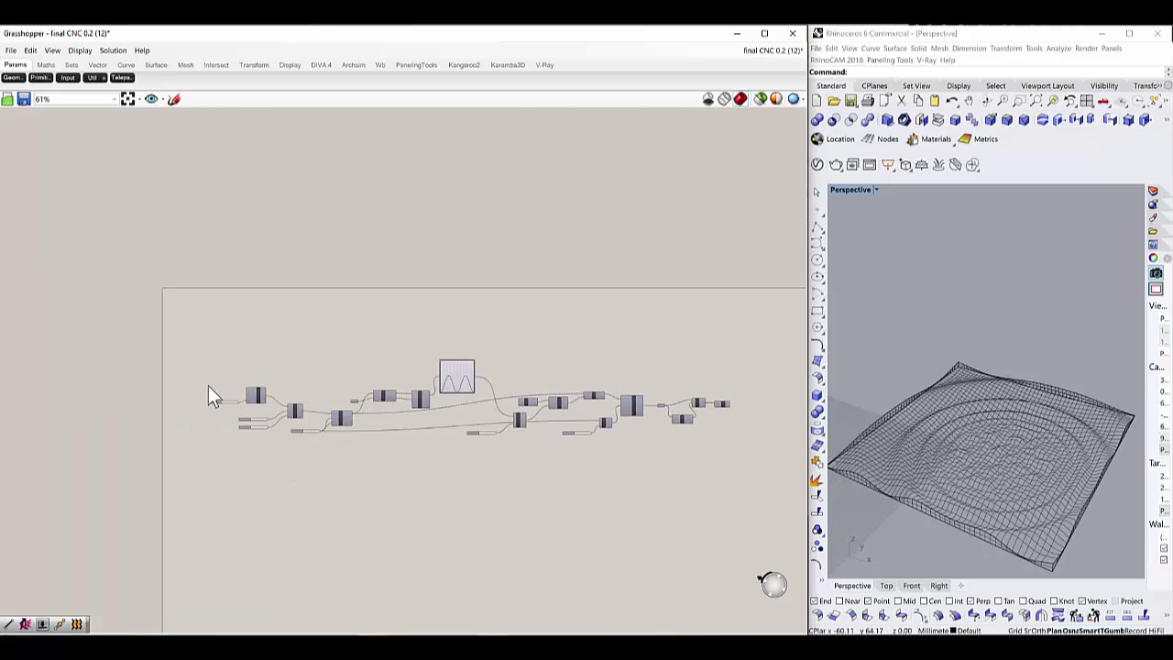
scroll(331, 401, up, 2)
scroll(417, 422, down, 1)
scroll(312, 422, up, 1)
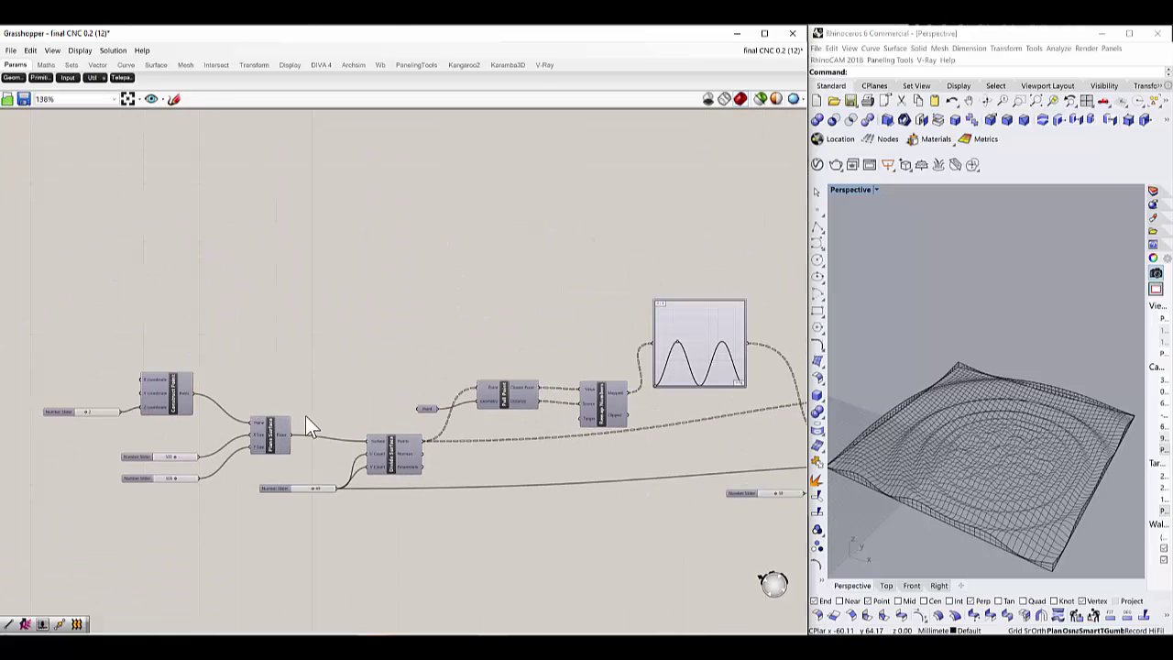
scroll(367, 414, down, 1)
scroll(203, 408, up, 1)
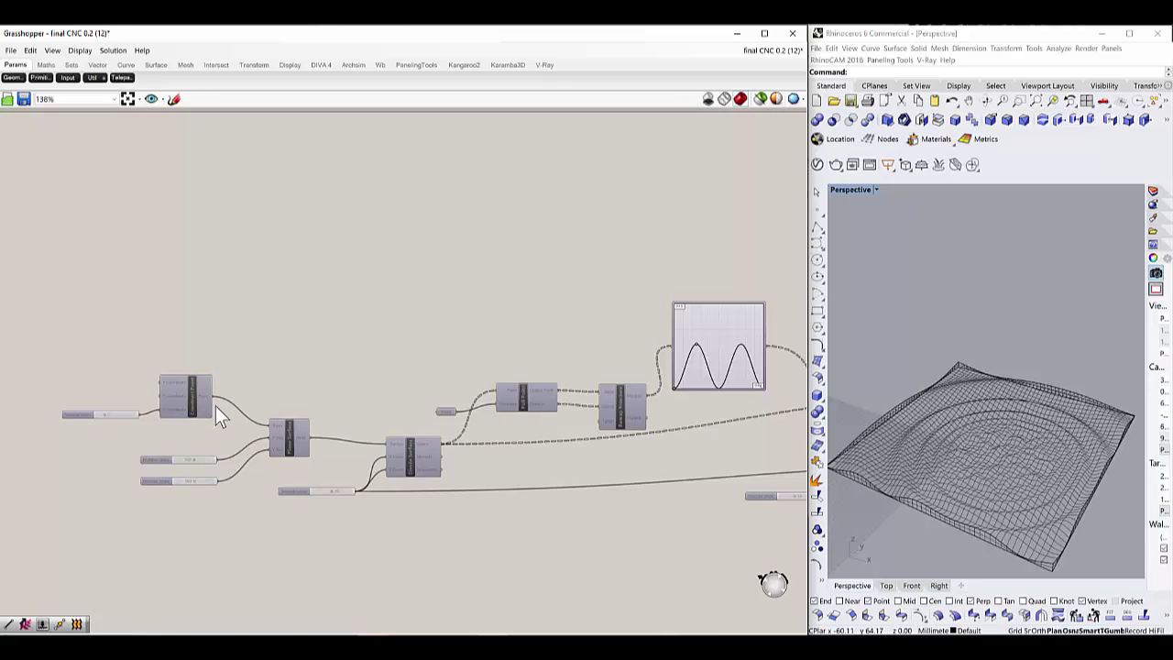
scroll(220, 415, down, 2)
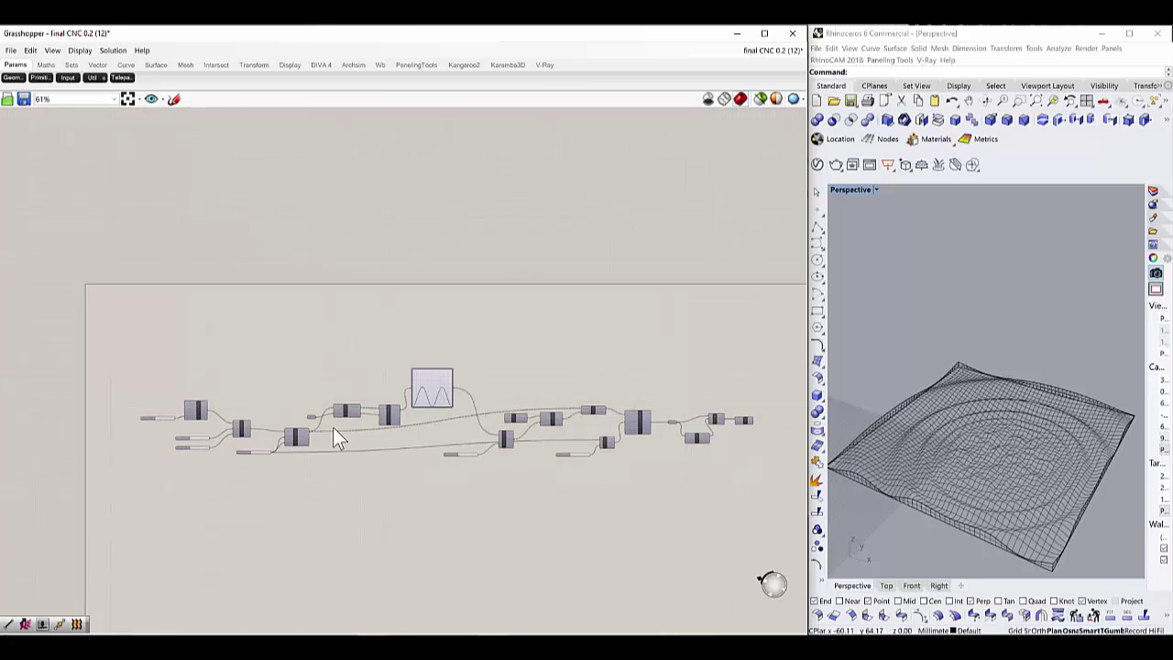
scroll(626, 421, up, 2)
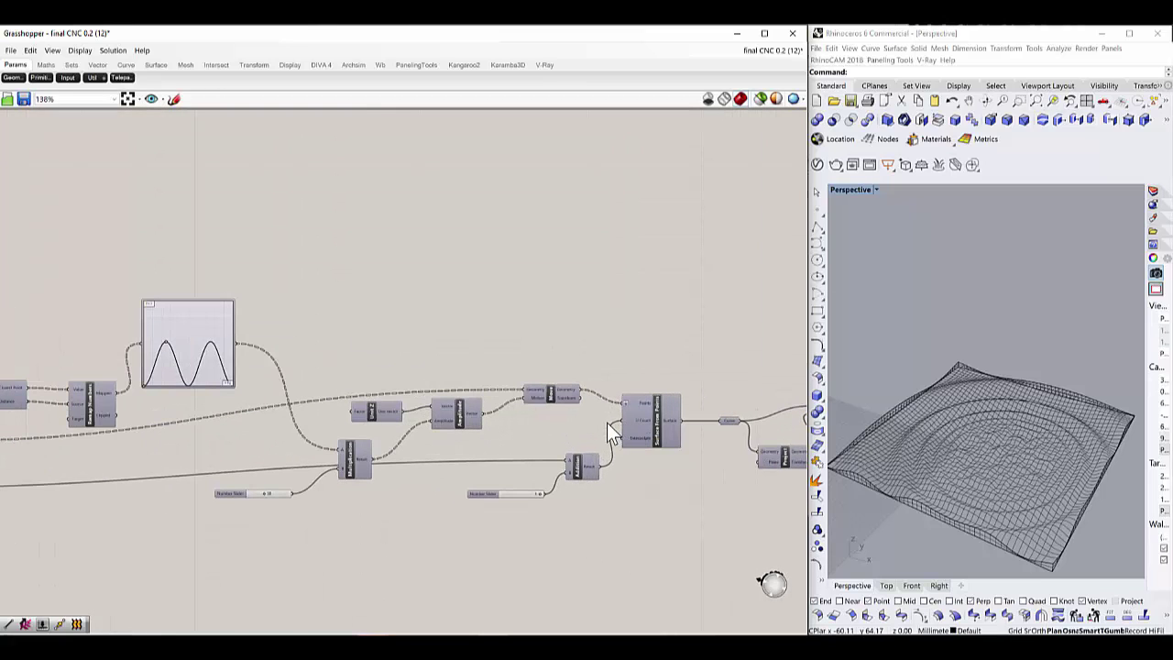
scroll(605, 433, down, 3)
scroll(738, 441, up, 3)
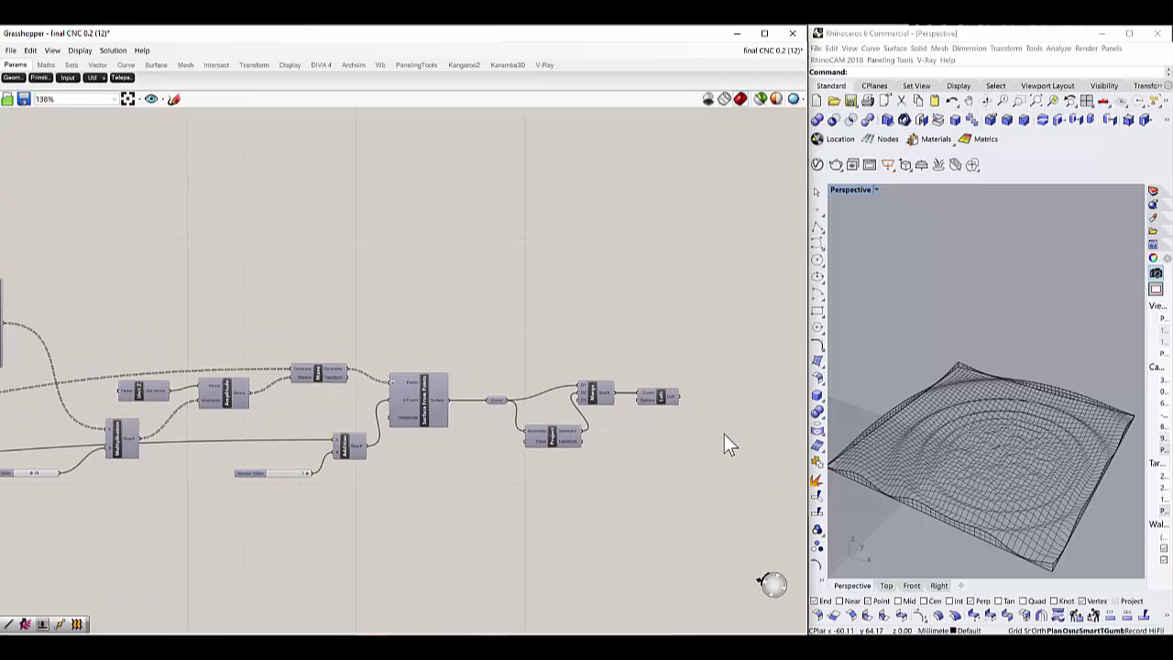